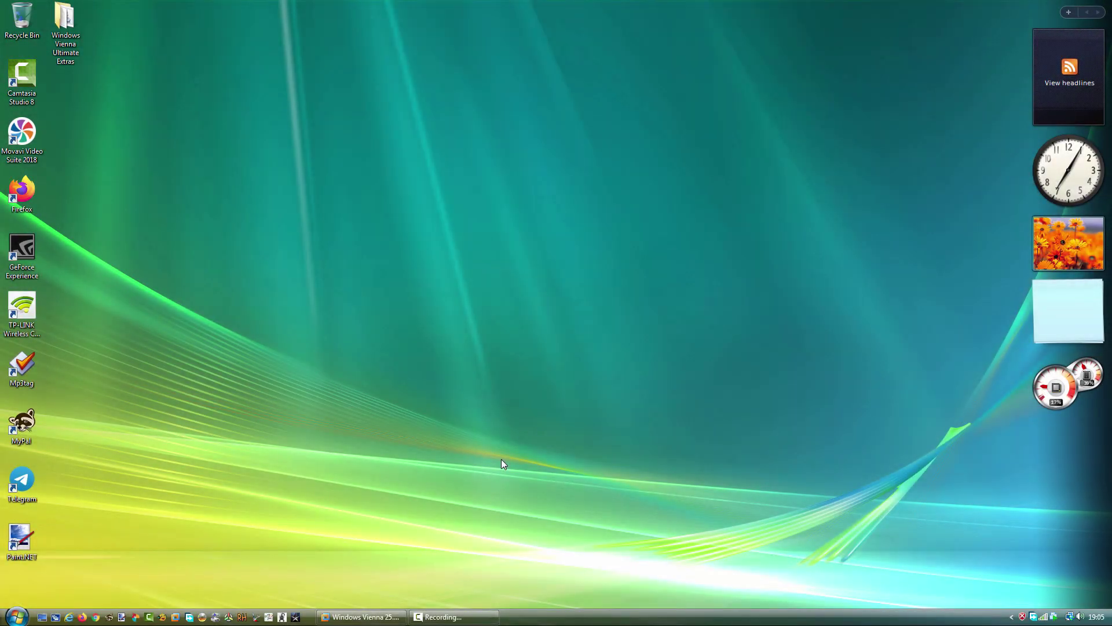
Bring up the Windows Vienna virtual machine and switch it to full-screen view.
left_click(381, 618)
left_click(153, 24)
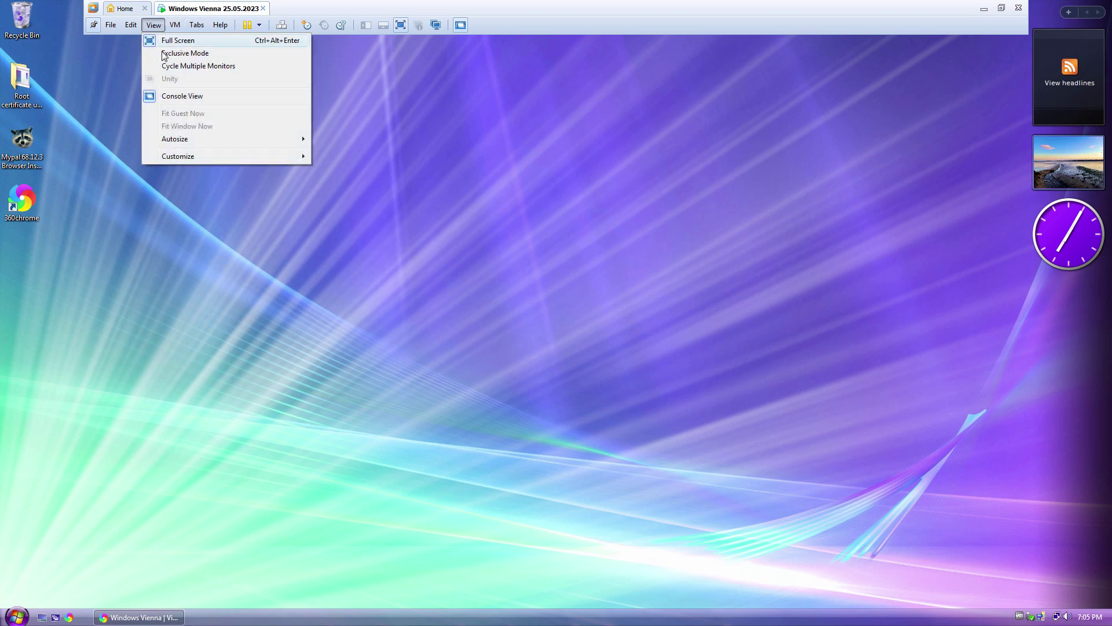
left_click(174, 44)
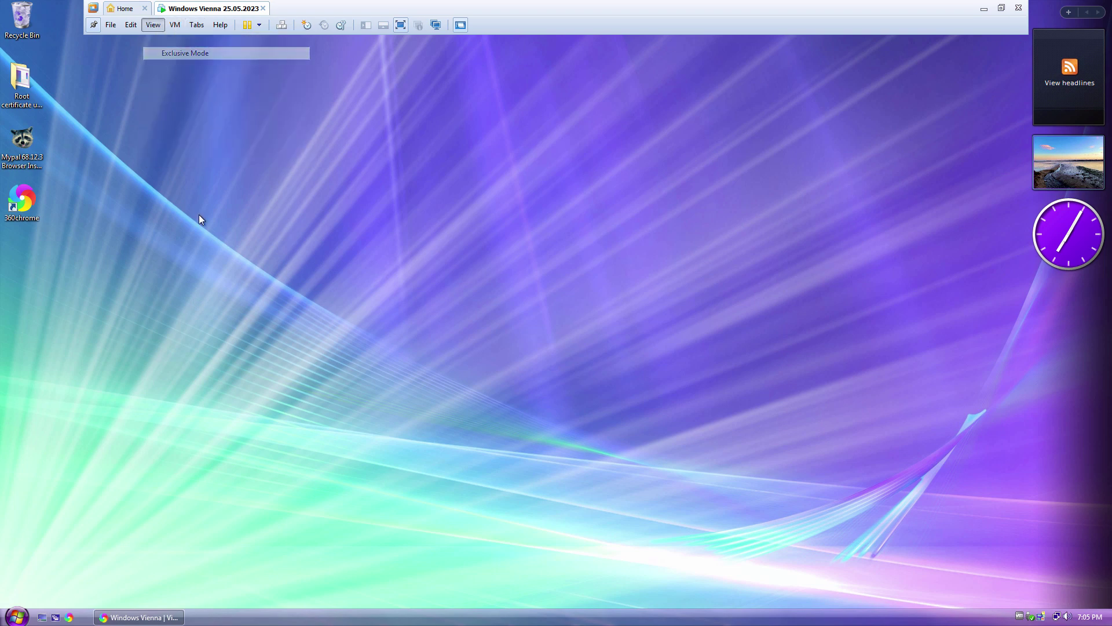
Follow the Windows Vienna site's footer YouTube link to the author's channel and accept cookies.
left_click(166, 617)
scroll(546, 367, "down", 10)
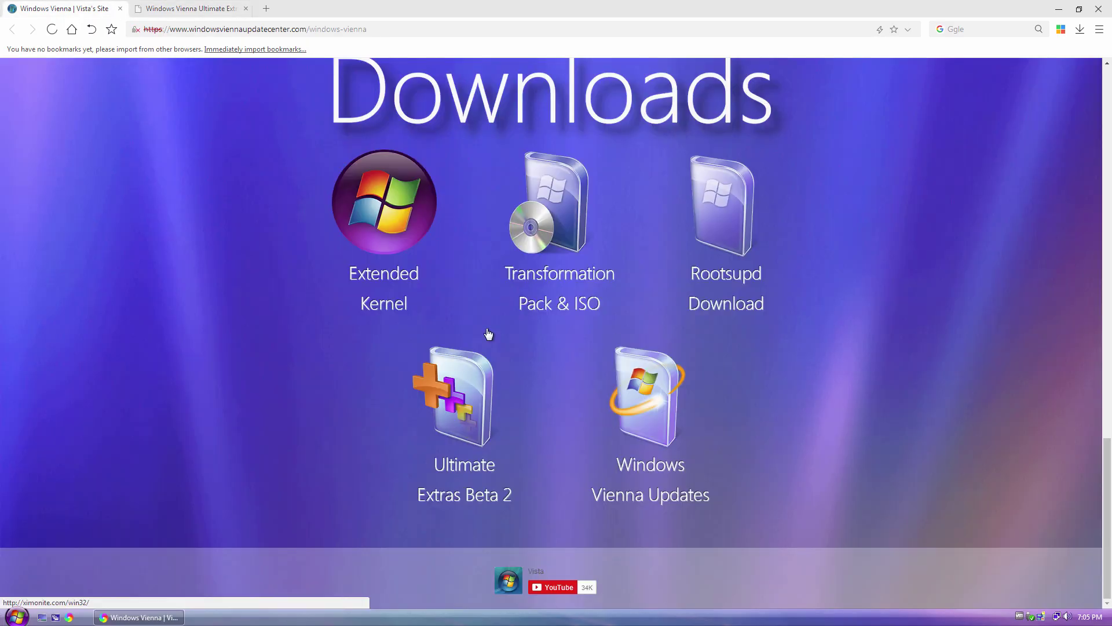
scroll(565, 342, "up", 5)
scroll(565, 341, "up", 5)
scroll(549, 353, "down", 10)
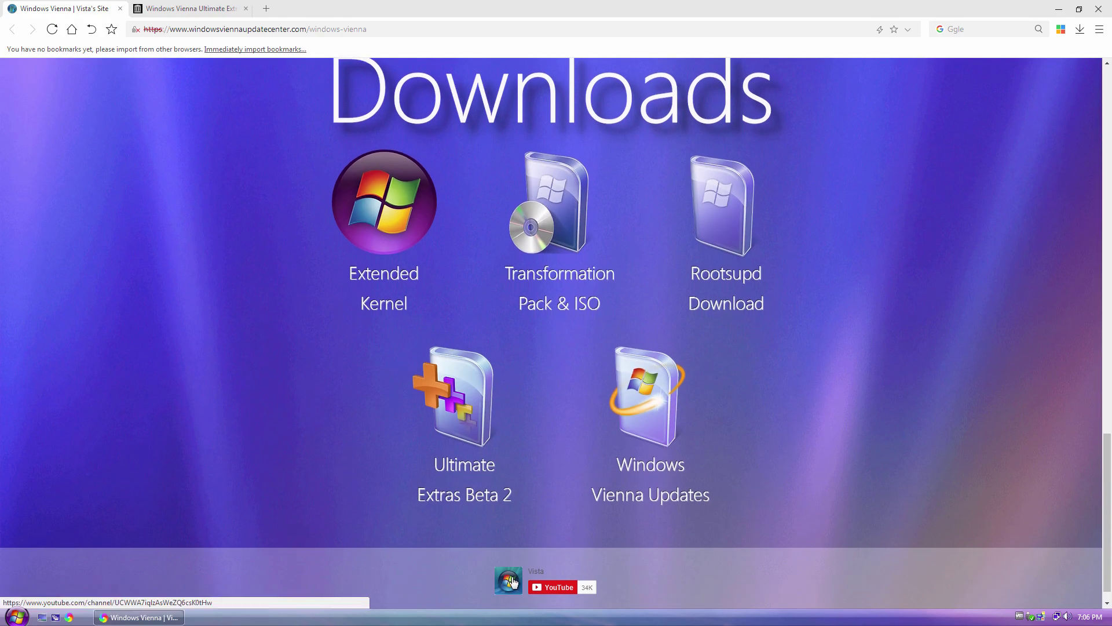
left_click(550, 589)
left_click(720, 527)
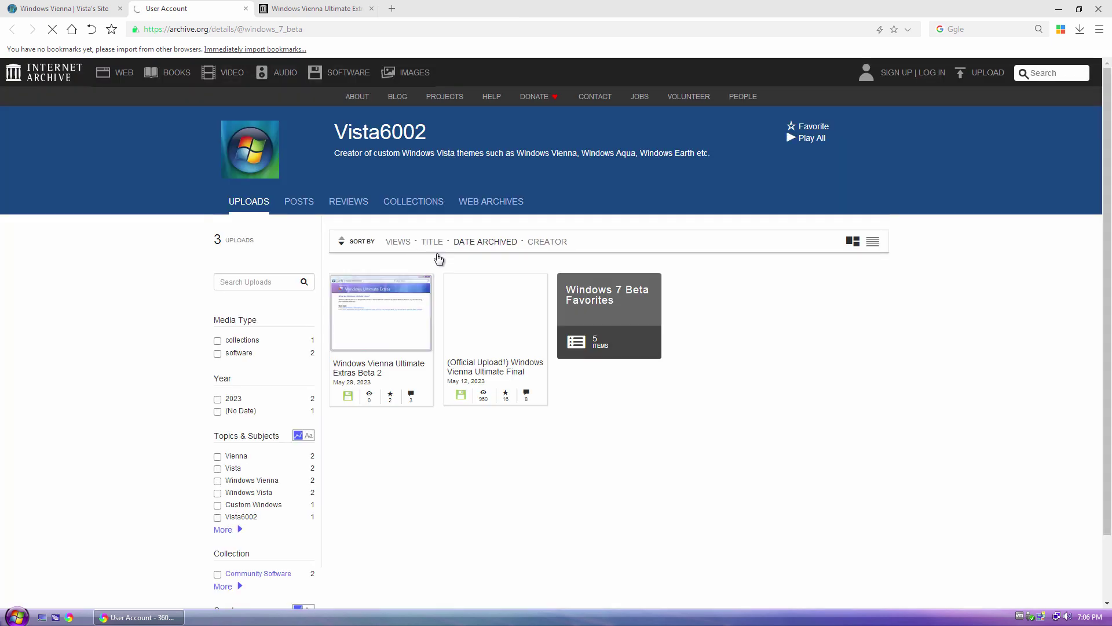
Open the Windows Vienna Ultimate Extras Beta 2 upload and browse its item page.
left_click(376, 317)
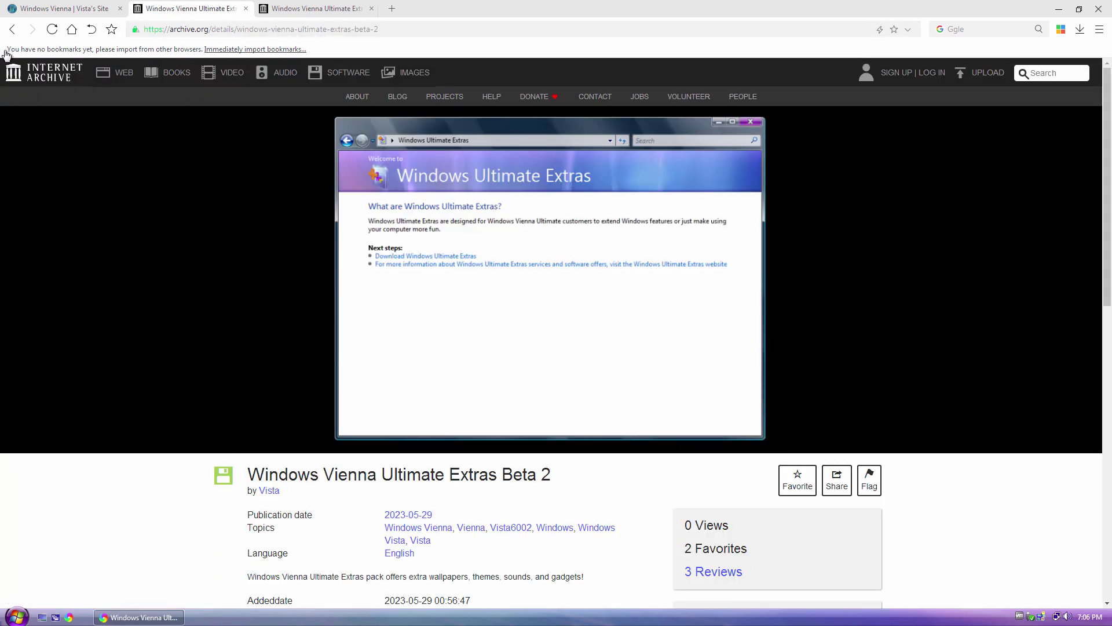
left_click(12, 36)
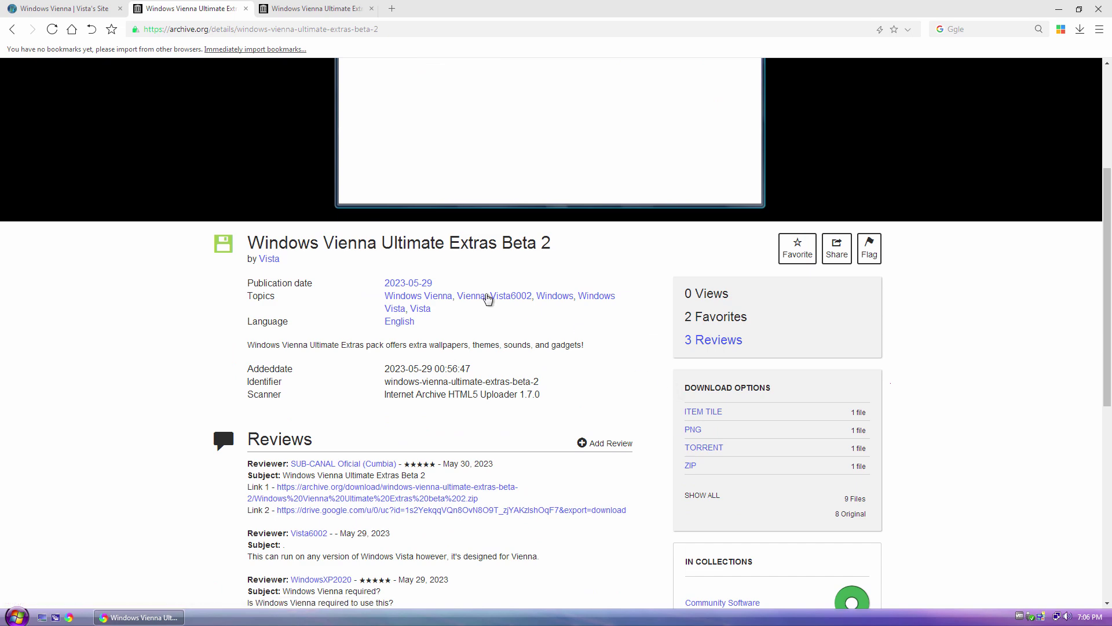
scroll(576, 276, "up", 5)
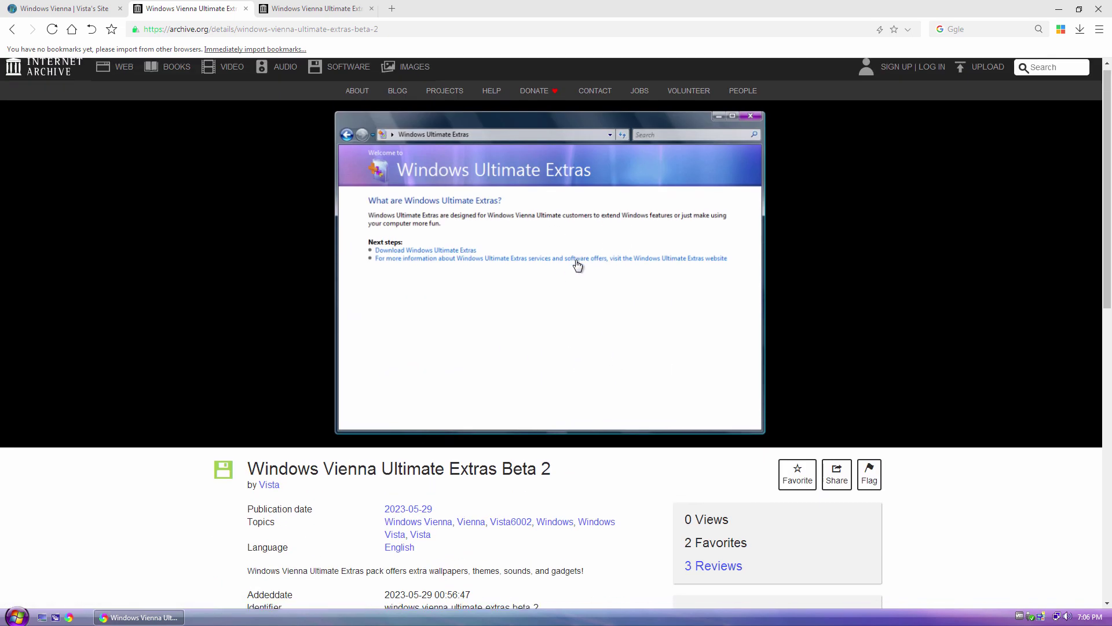
scroll(578, 264, "down", 5)
scroll(735, 251, "up", 2)
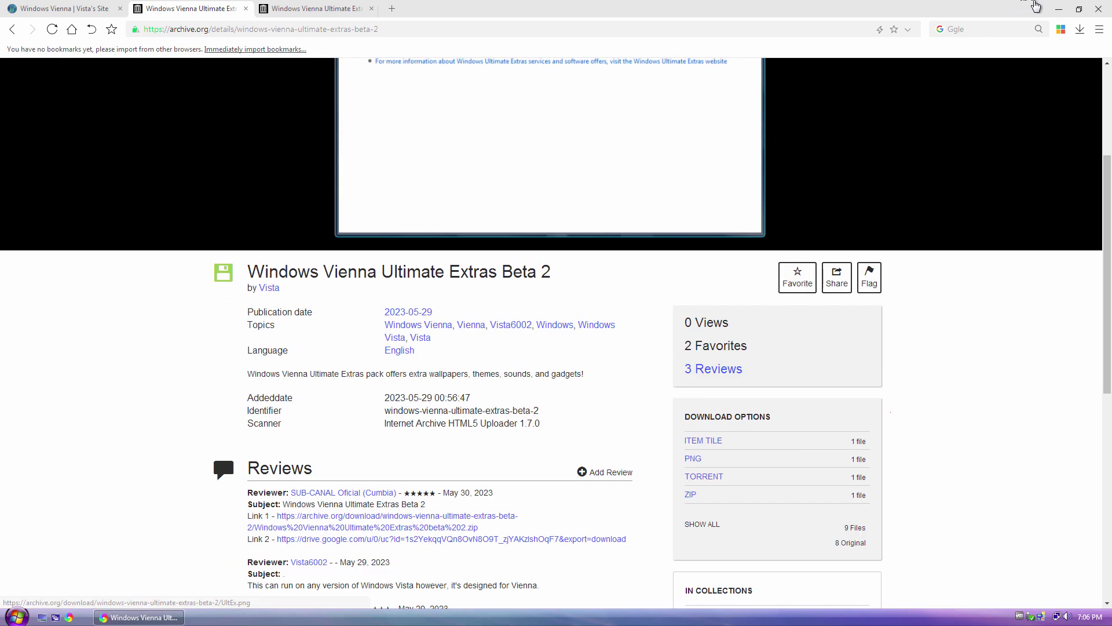
Check the update file in the Documents > Downloads folder, then close the folder.
left_click(1059, 8)
key("super")
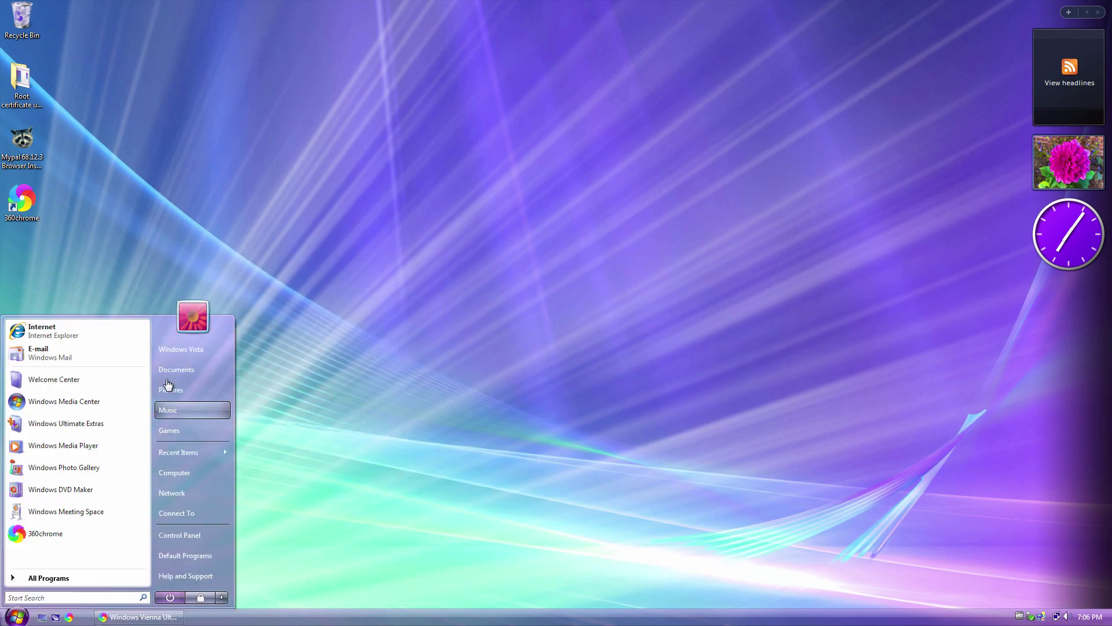
left_click(181, 371)
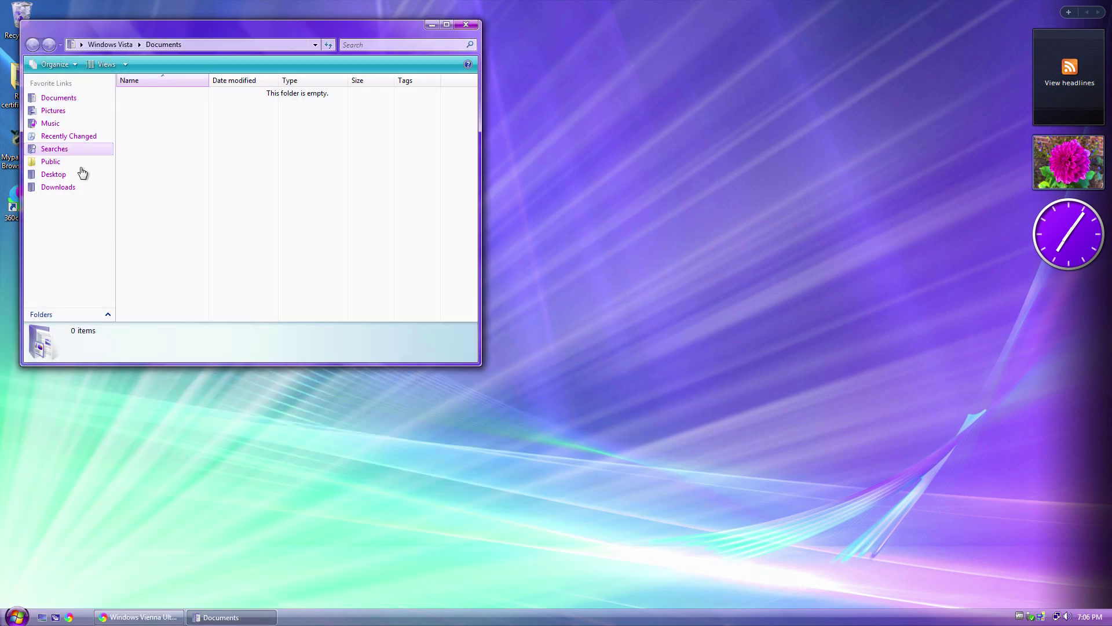
left_click(70, 186)
left_click(188, 94)
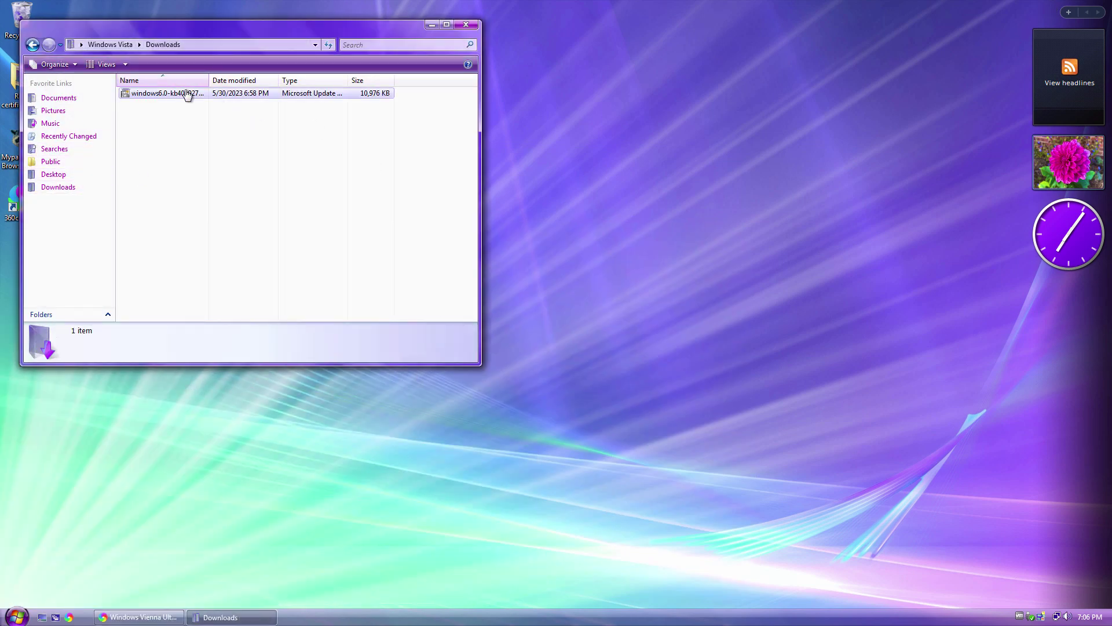
left_click(466, 24)
Download the 414.4M ZIP of Ultimate Extras Beta 2 from the archive page's Download Options.
left_click(139, 617)
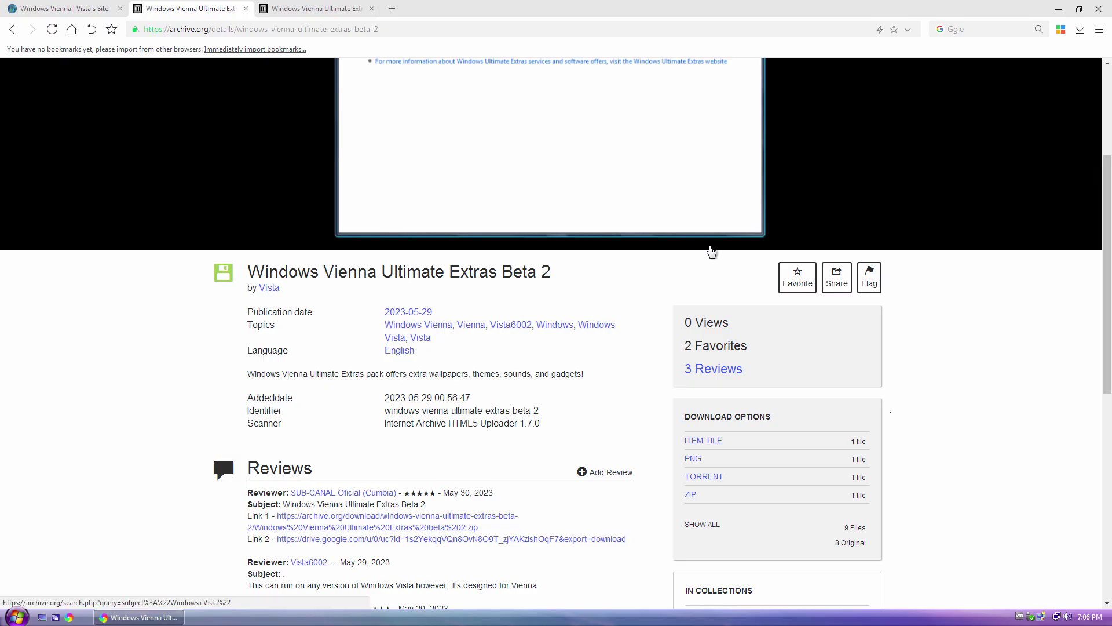
scroll(705, 429, "down", 1)
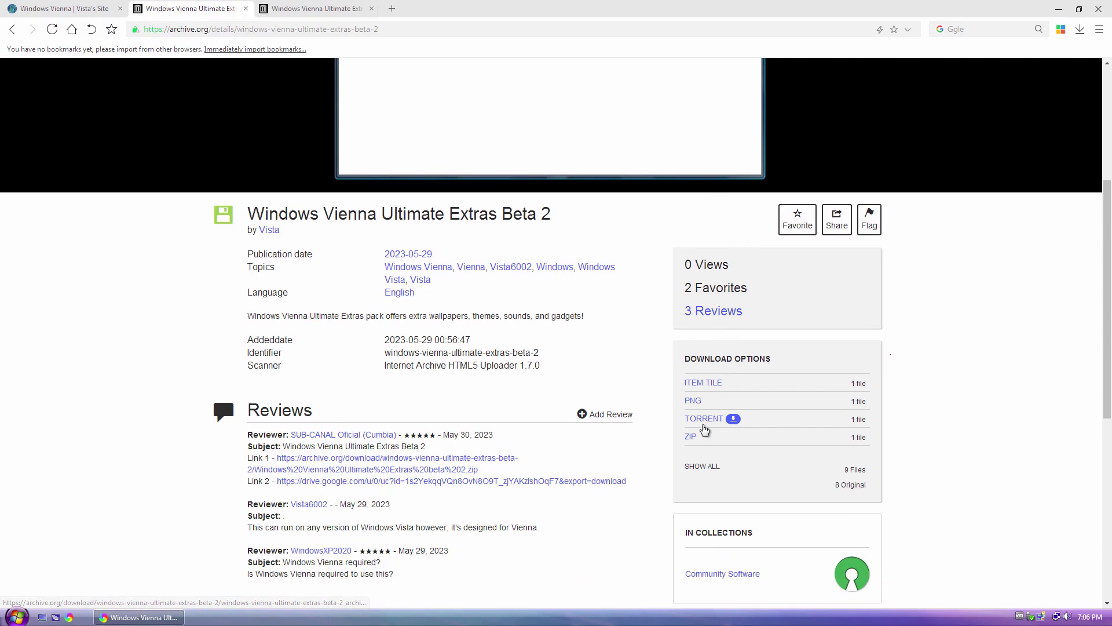
scroll(704, 457, "up", 1)
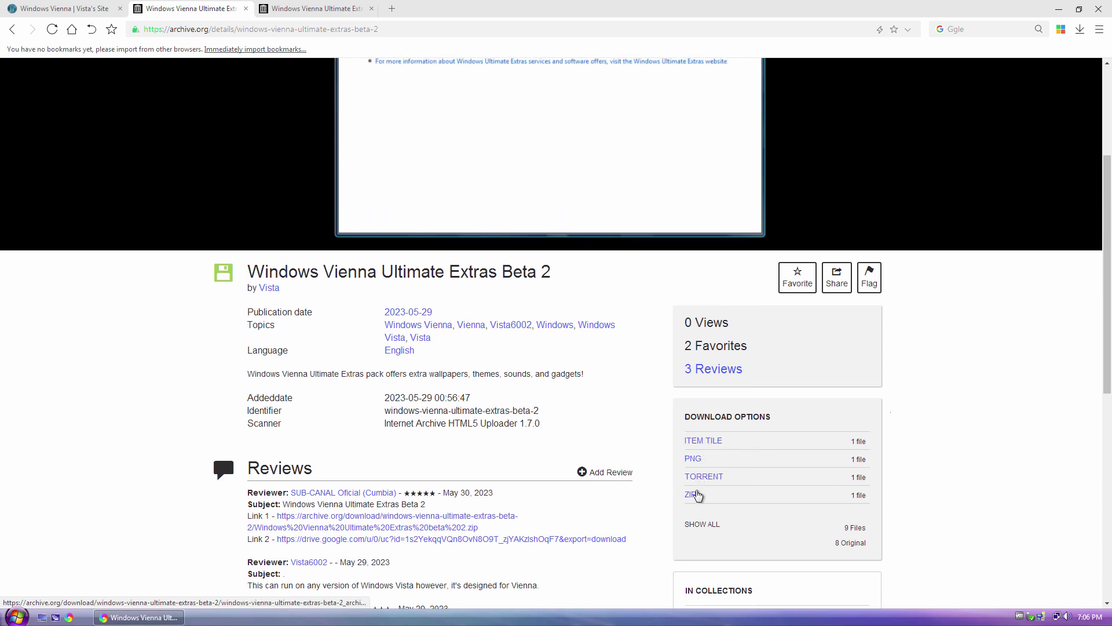
left_click(706, 495)
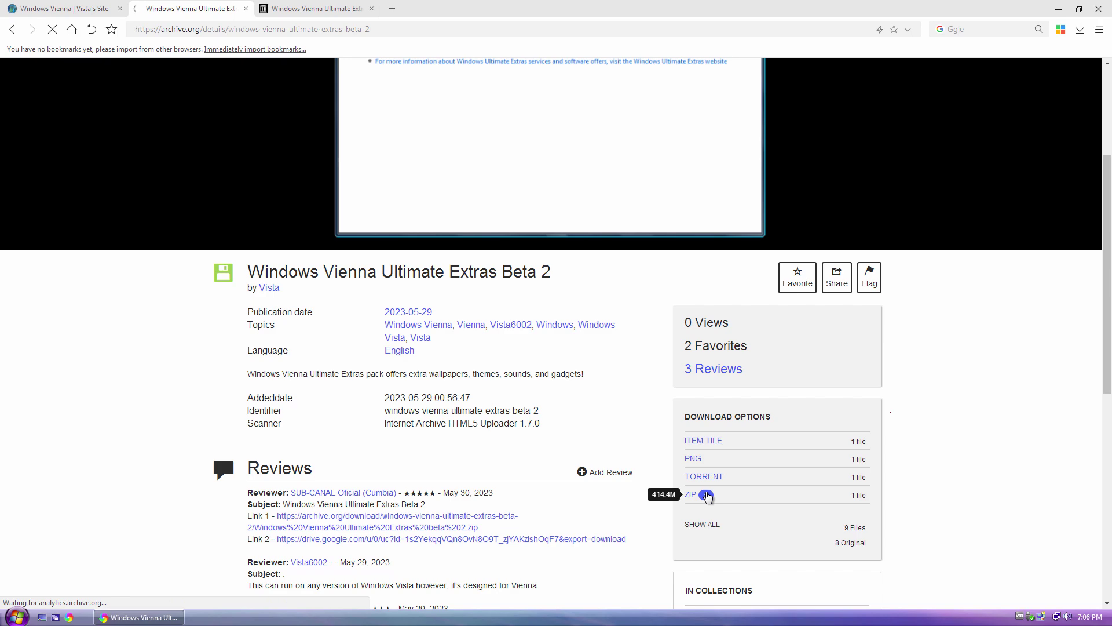
left_click(634, 364)
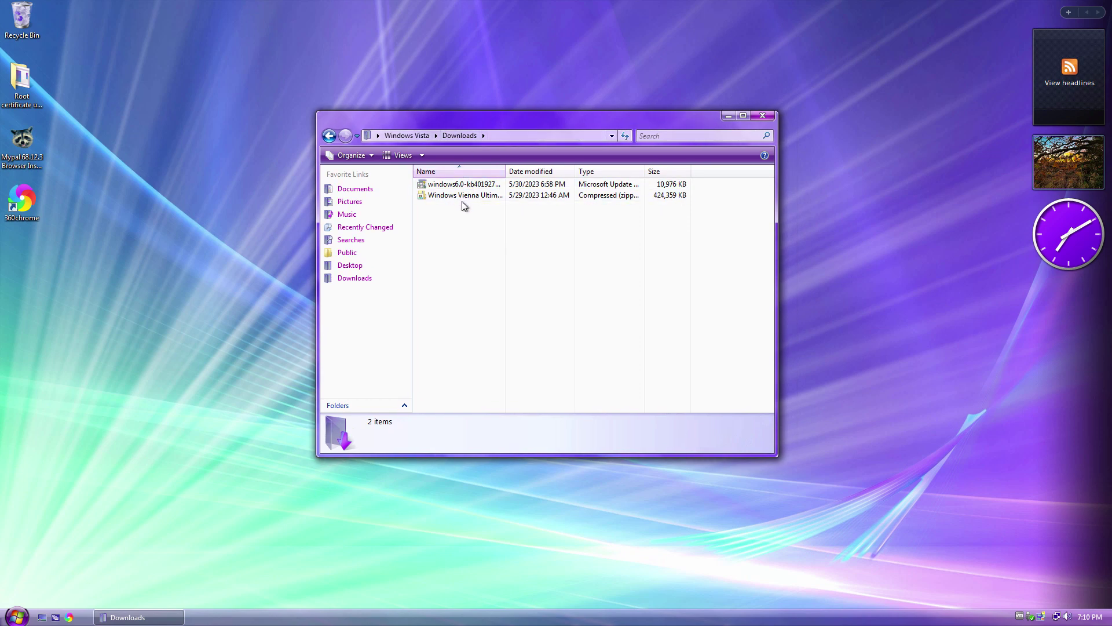
Extract all files from the Windows Vienna Ultimate Extras zip to its default folder.
left_click(446, 195)
right_click(440, 195)
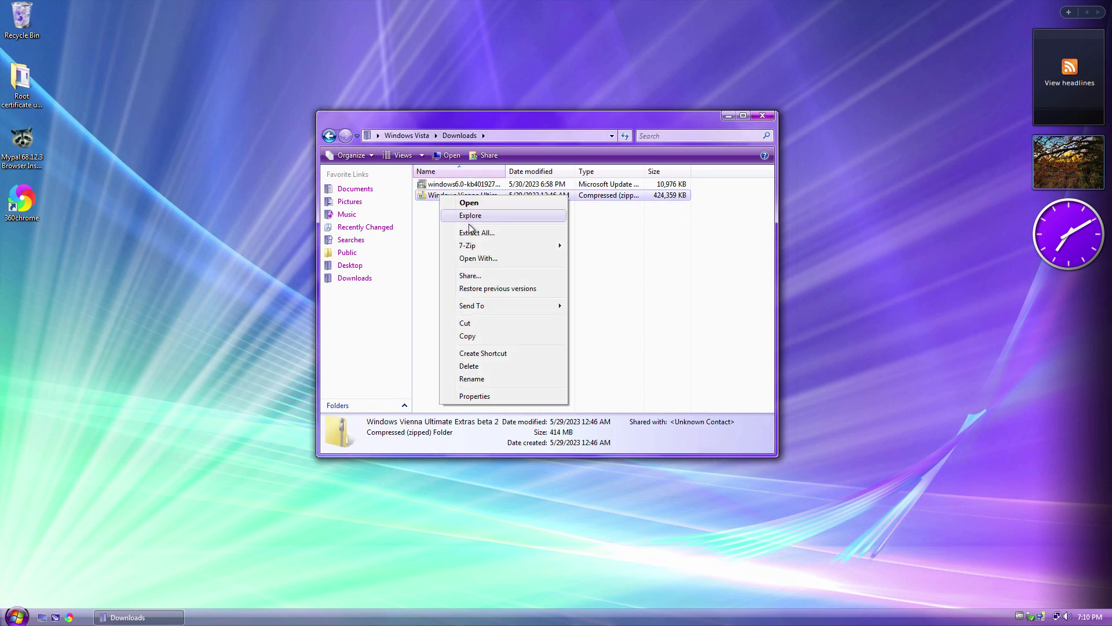
left_click(472, 232)
key("Return")
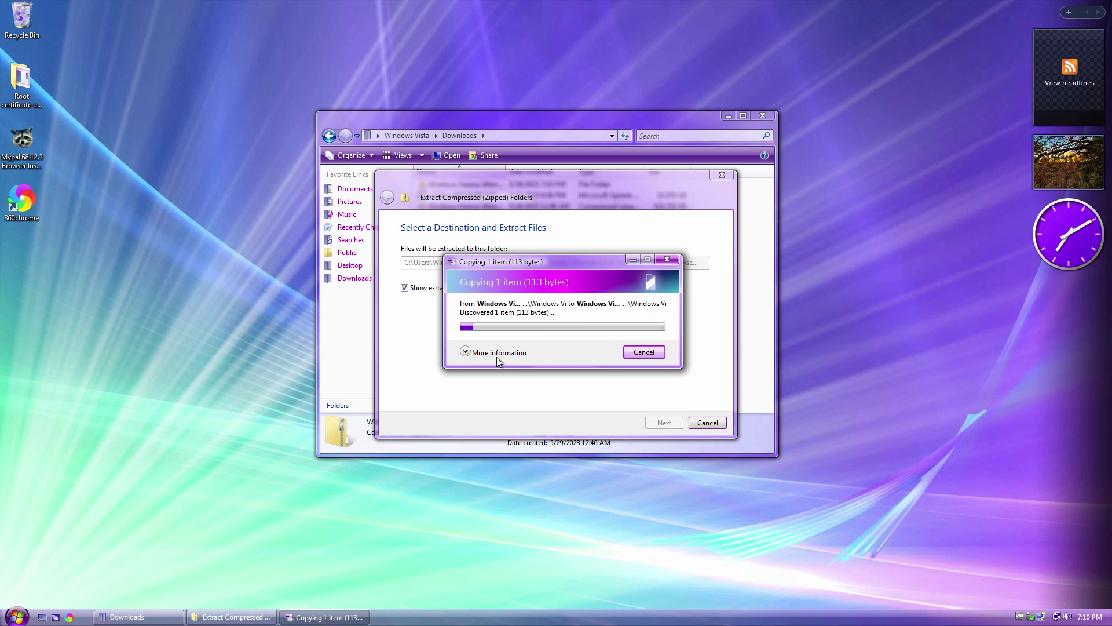
left_click(496, 354)
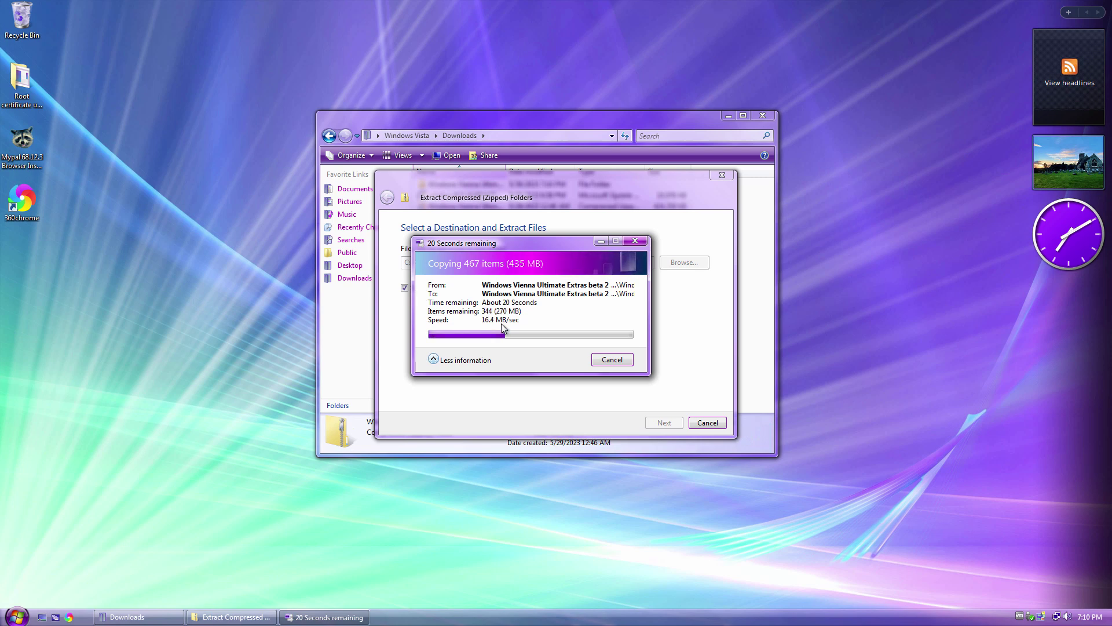
Check services, processes and performance in Task Manager, then move the extracted folder to the desktop.
right_click(508, 621)
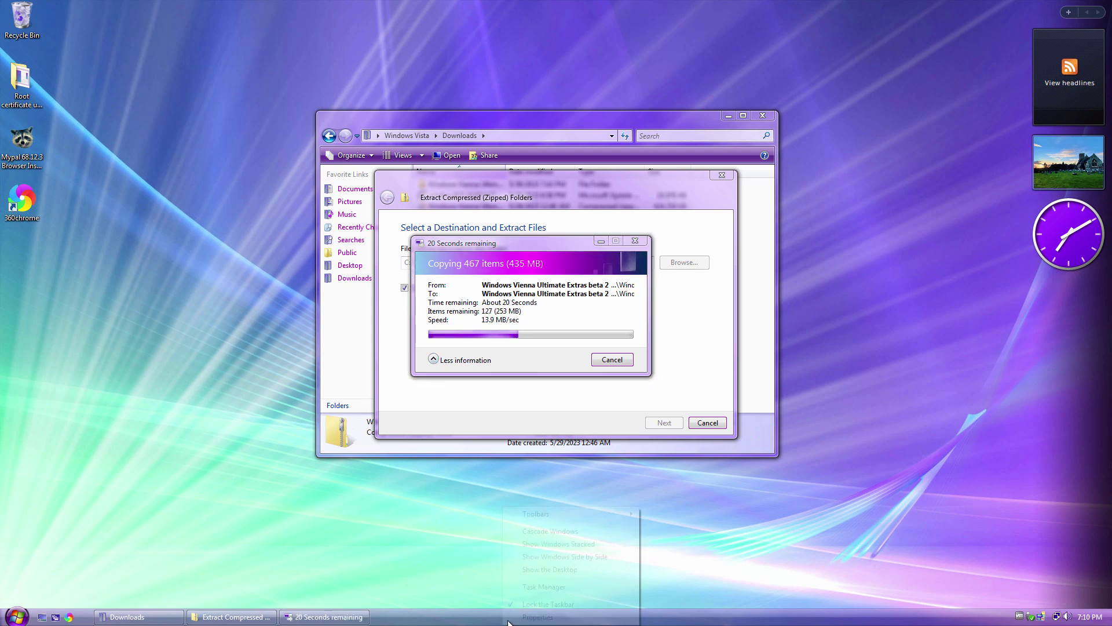
left_click(545, 587)
left_click(580, 197)
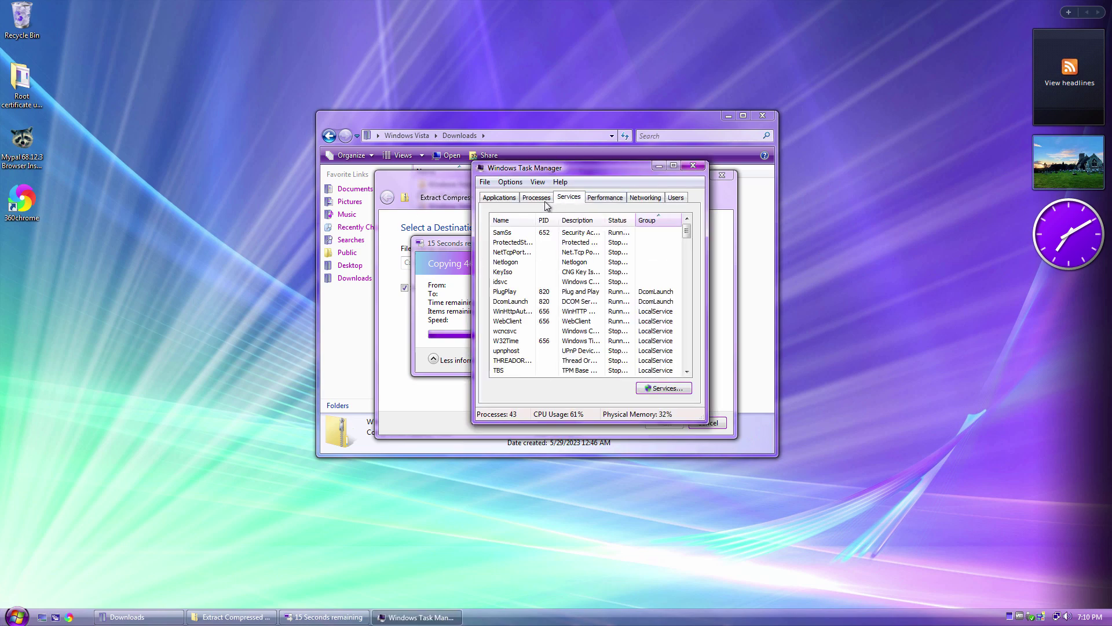
left_click(536, 197)
left_click(606, 197)
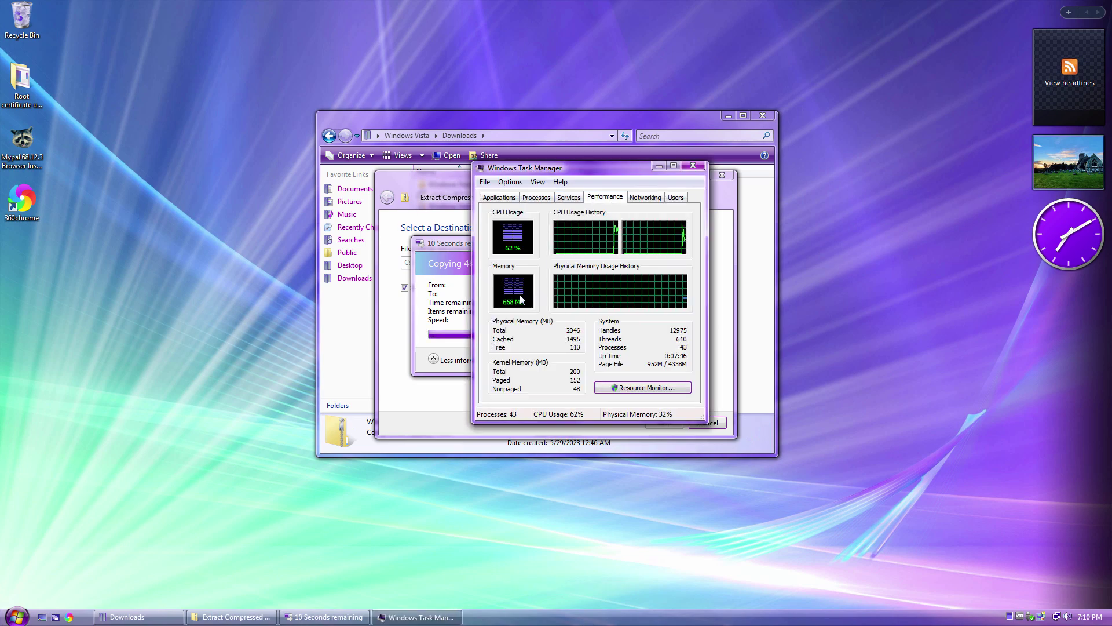
left_click(692, 165)
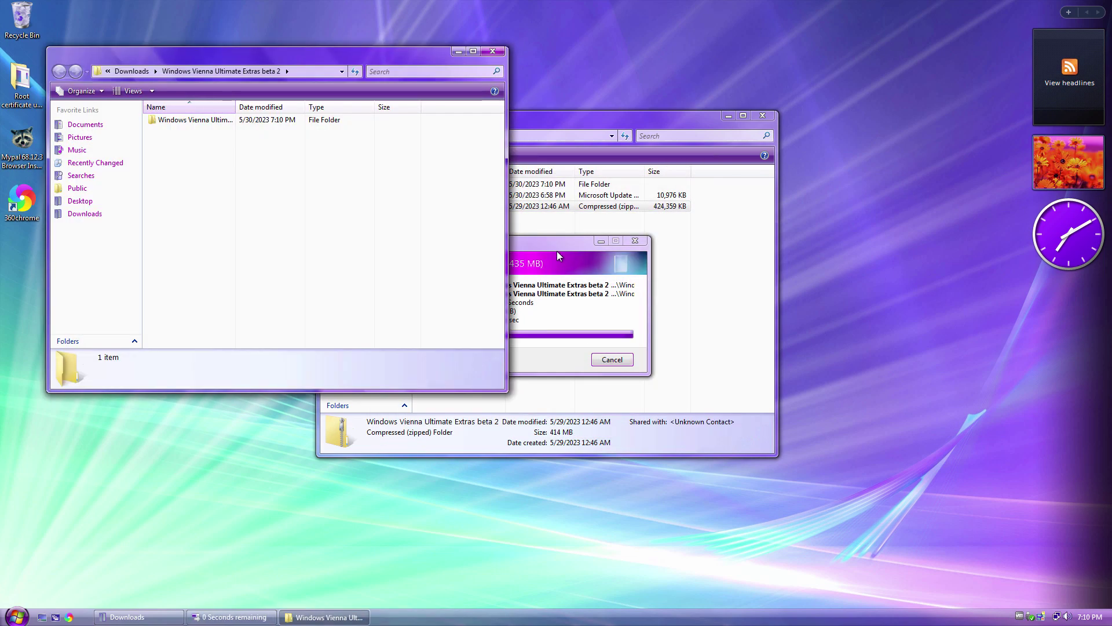
left_click_drag(399, 166, 28, 270)
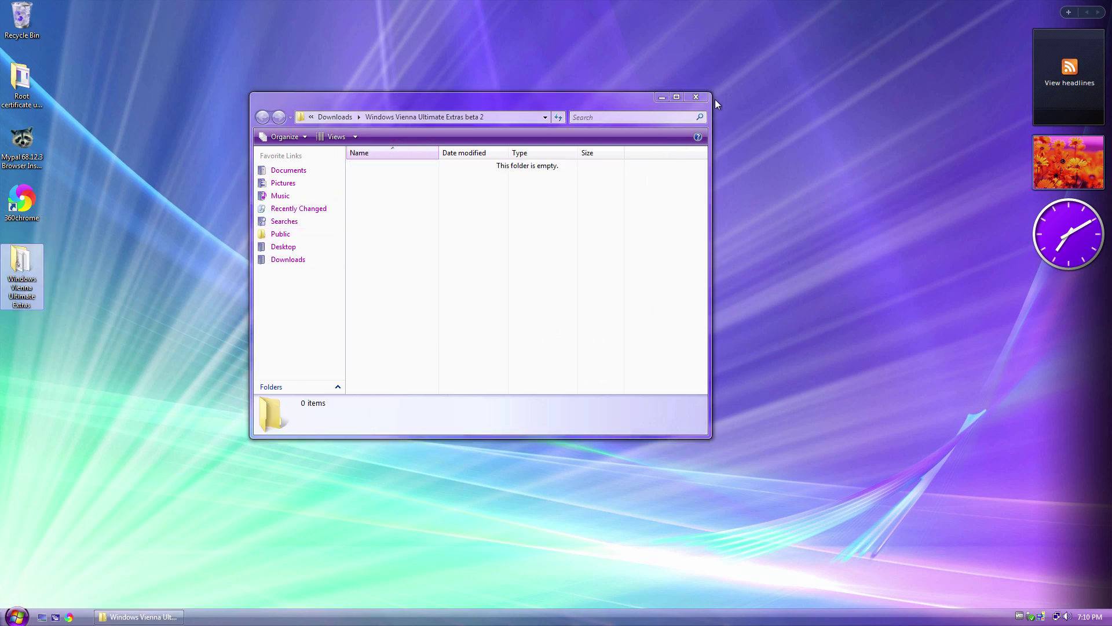
left_click(696, 96)
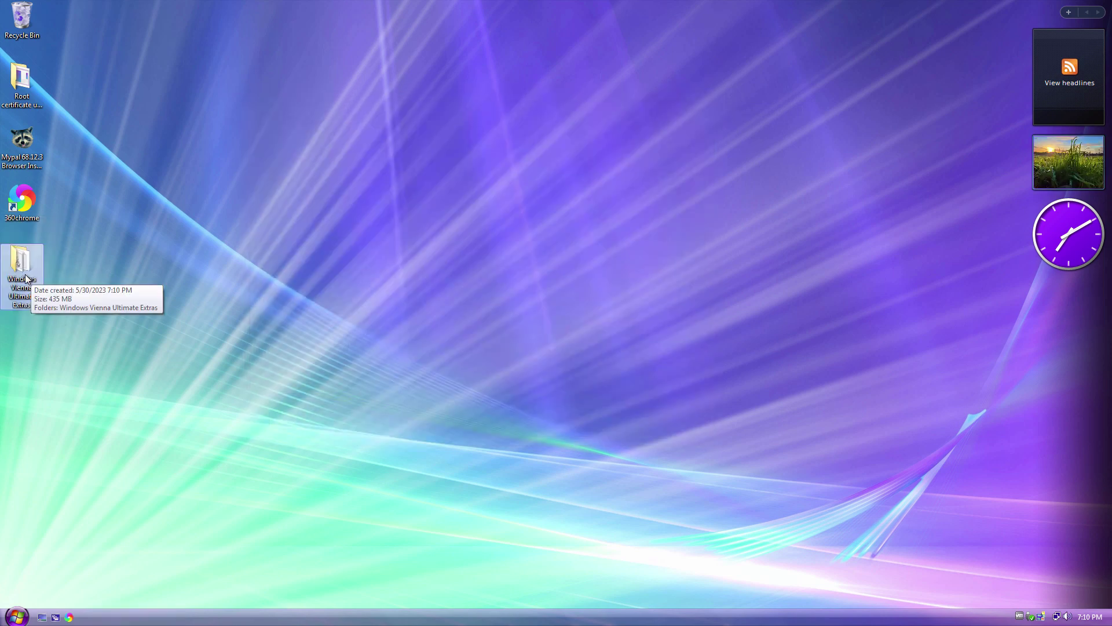
Run the UltEx batch file as administrator and confirm installing the extras pack.
double_click(27, 278)
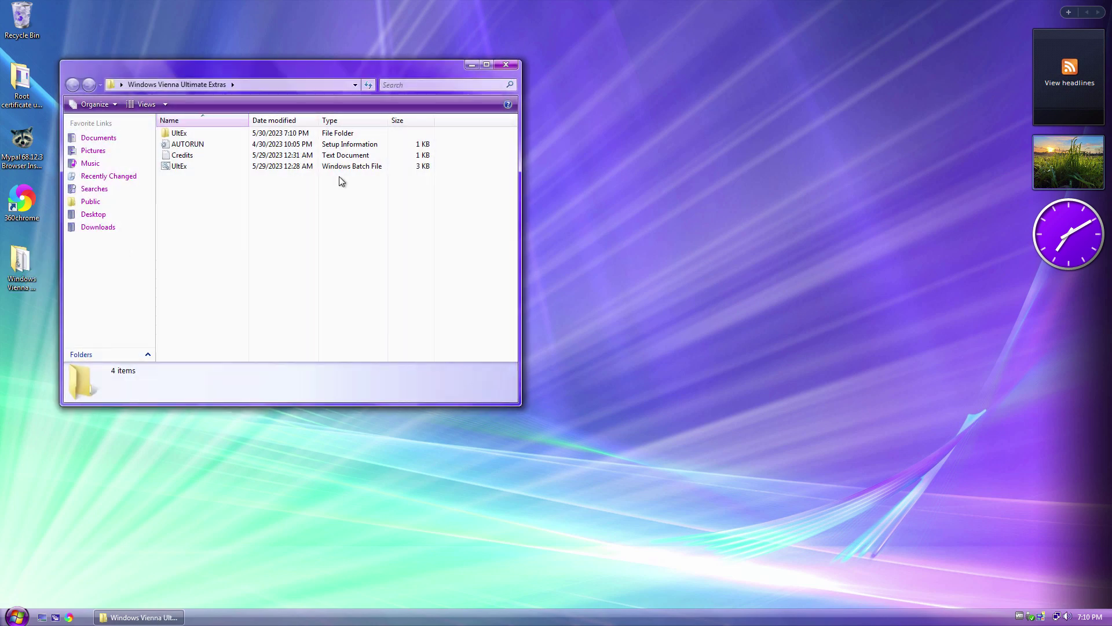
left_click(183, 169)
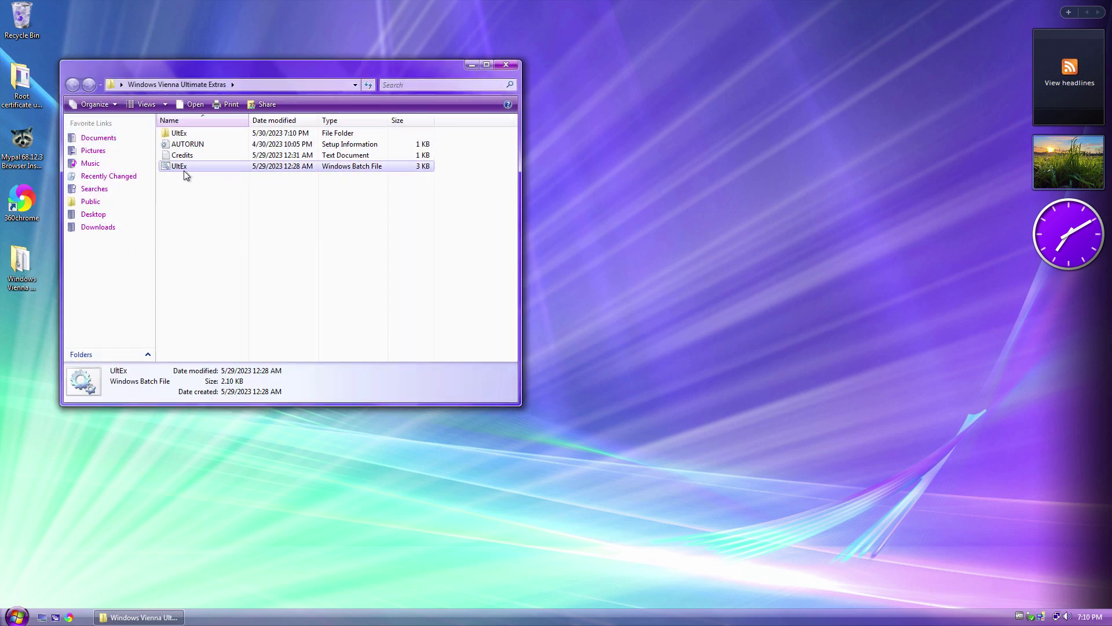
right_click(183, 171)
left_click(218, 214)
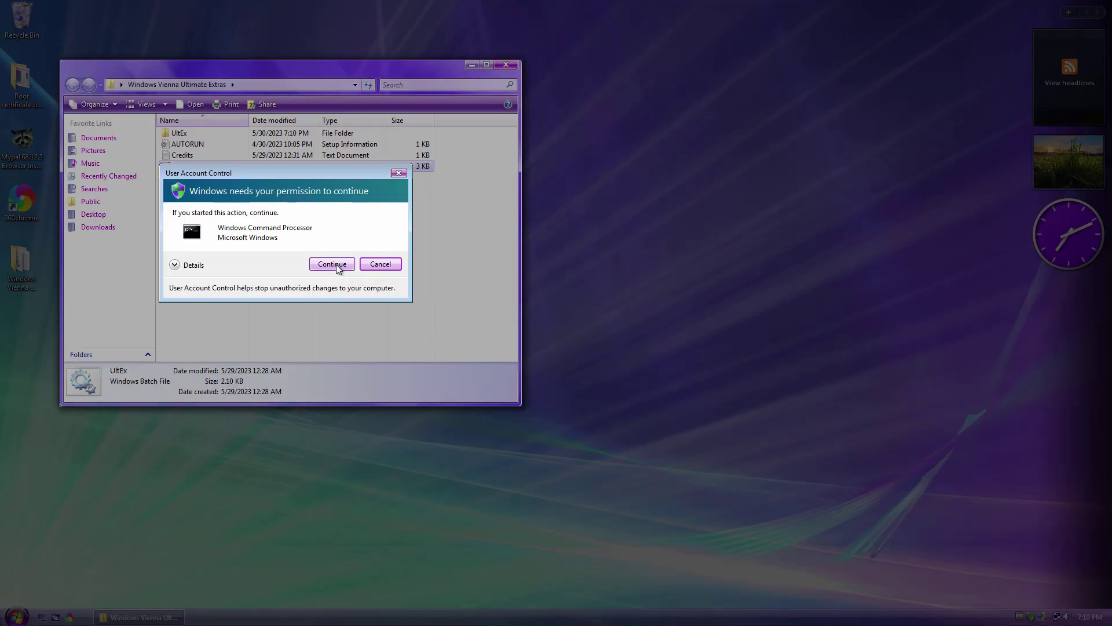
left_click(333, 264)
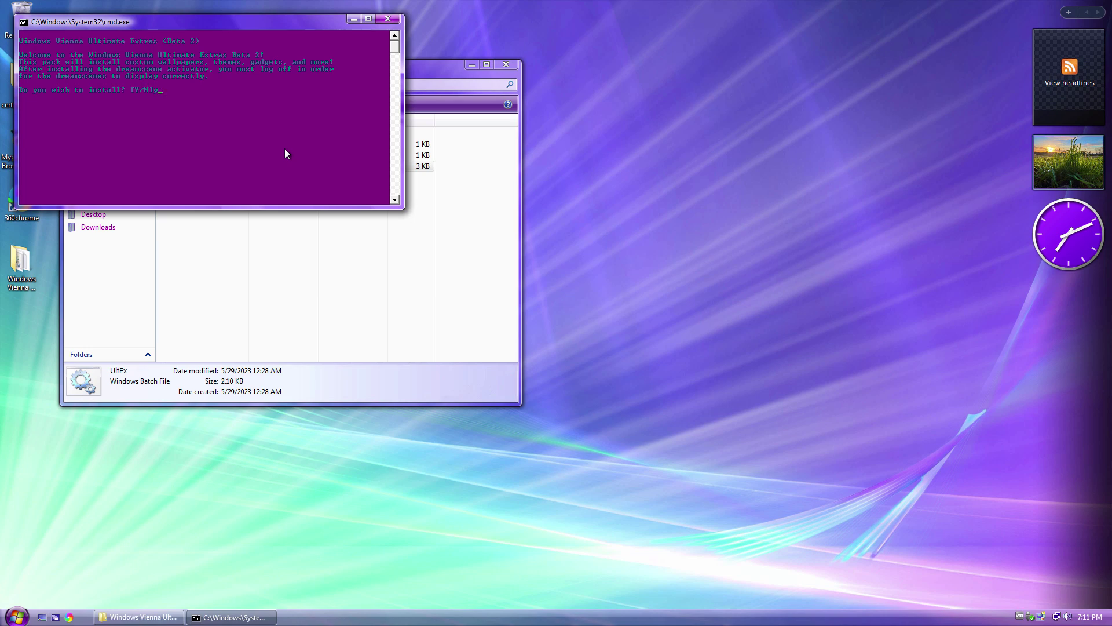
key("Return")
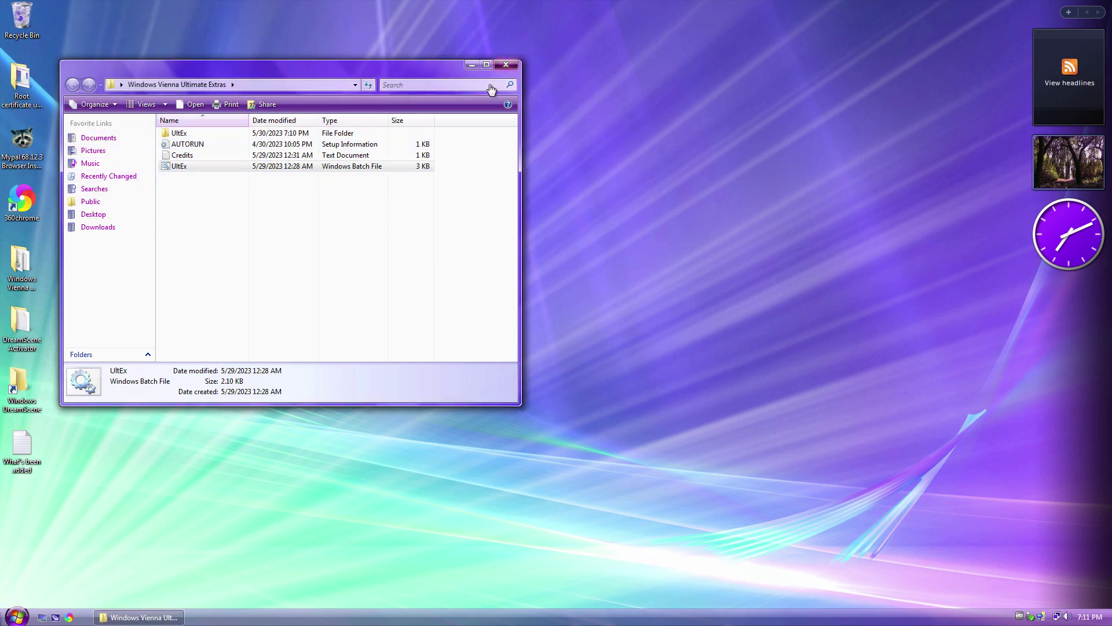
Read the What's been added note listing wallpapers, DreamScenes, themes, screensavers, gadgets and usertiles, then close it.
left_click(506, 64)
left_click_drag(77, 499, 20, 273)
double_click(22, 448)
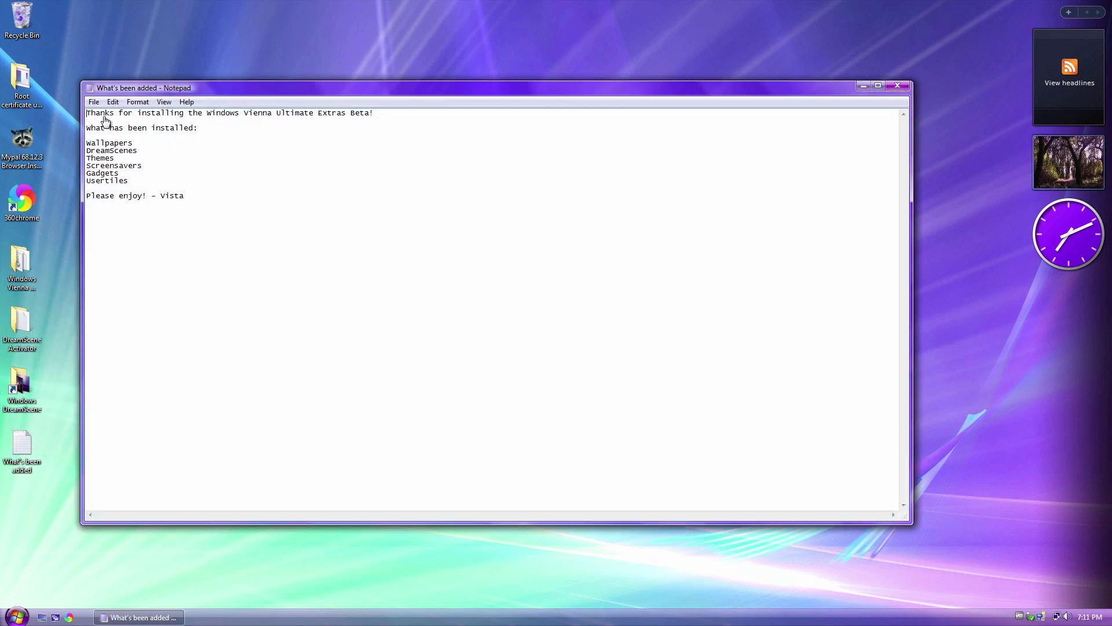
left_click_drag(328, 91, 378, 93)
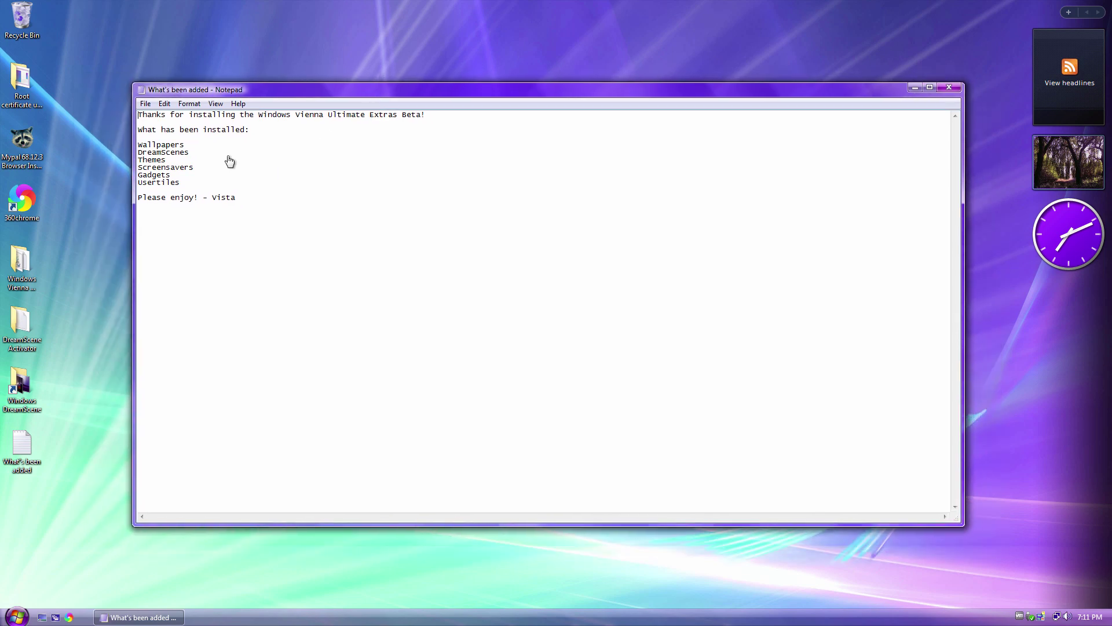
left_click(949, 87)
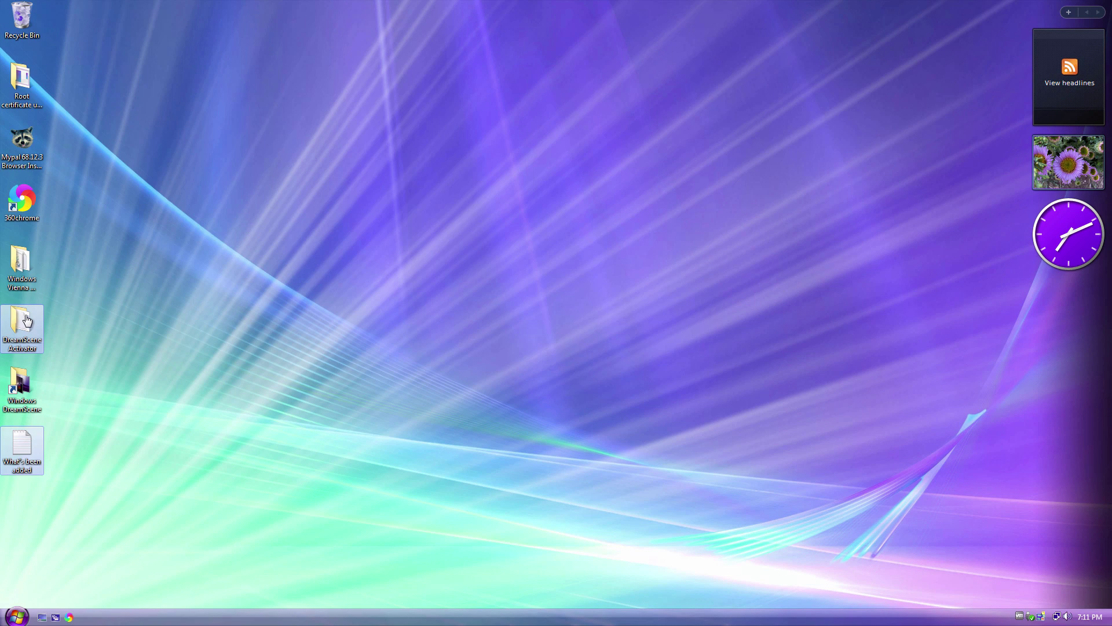
Run the Stage 1 DreamScene Activator as administrator, toggle DreamScene, then close the activator.
double_click(18, 347)
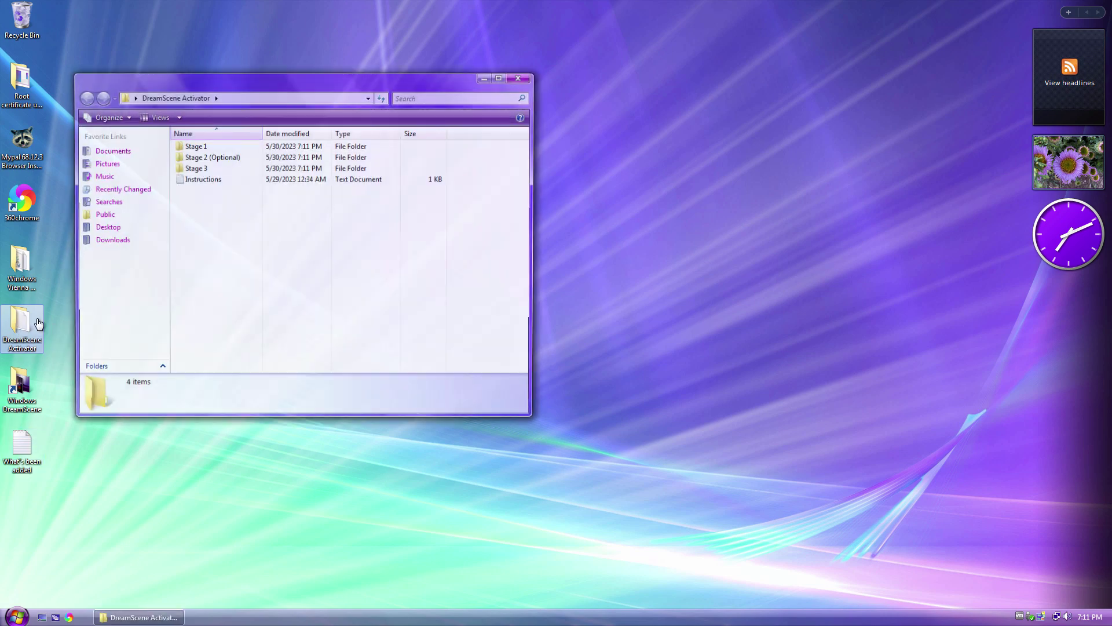
double_click(213, 149)
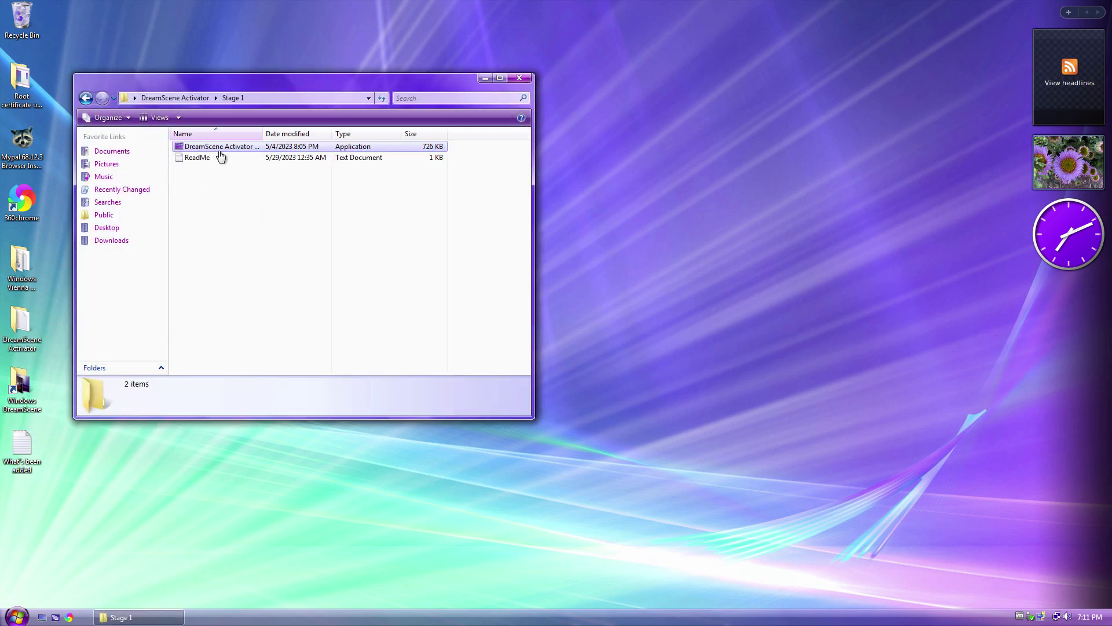
right_click(210, 149)
left_click(233, 172)
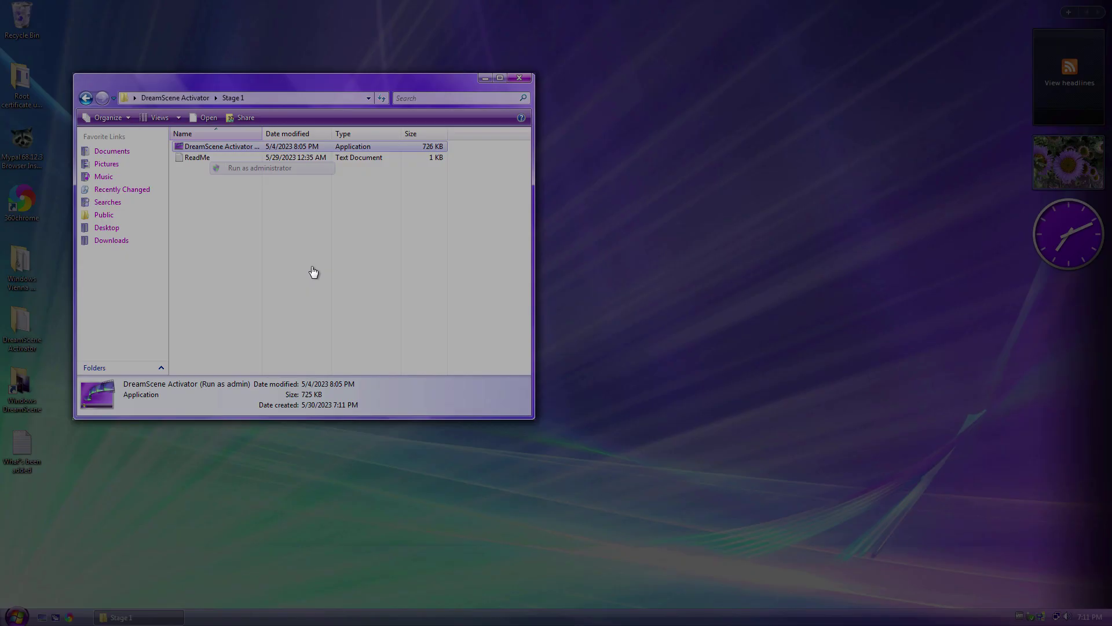
left_click(322, 286)
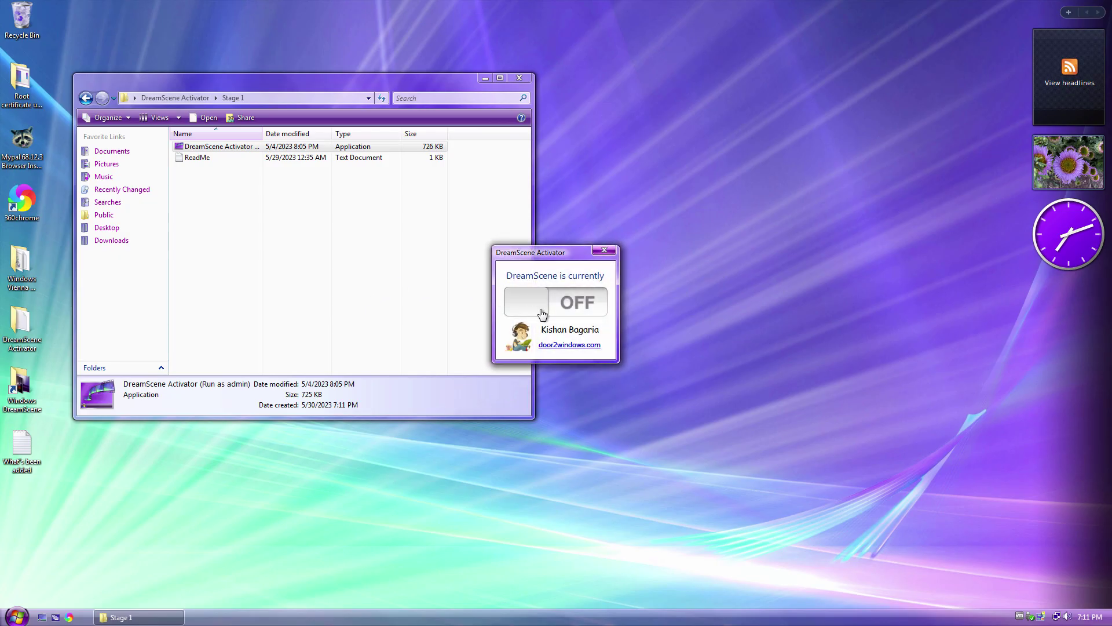
left_click(588, 305)
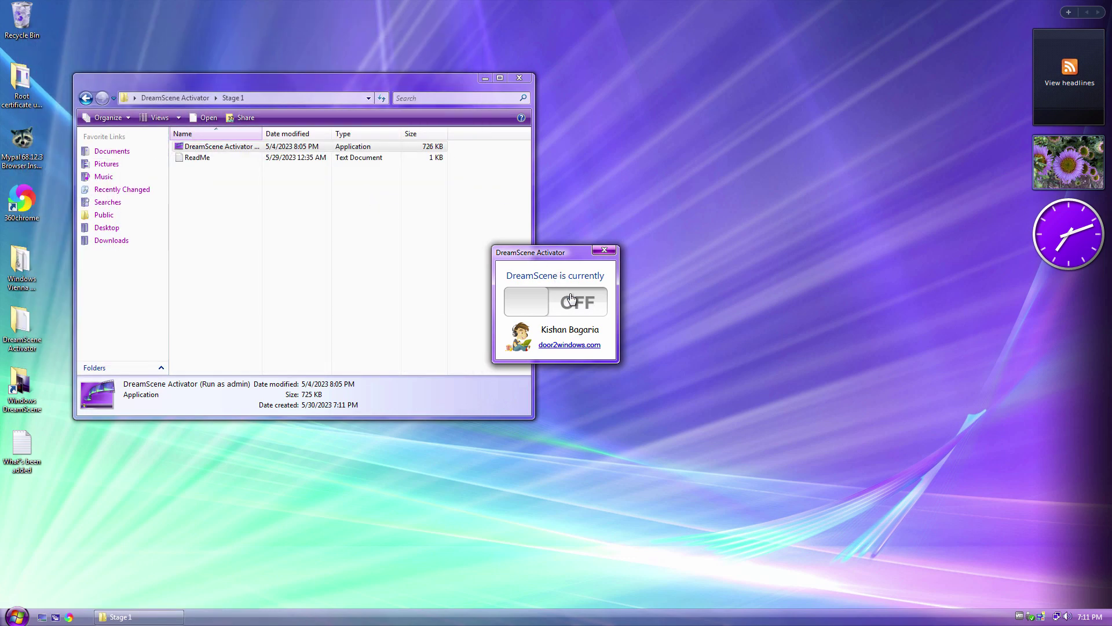
left_click(579, 290)
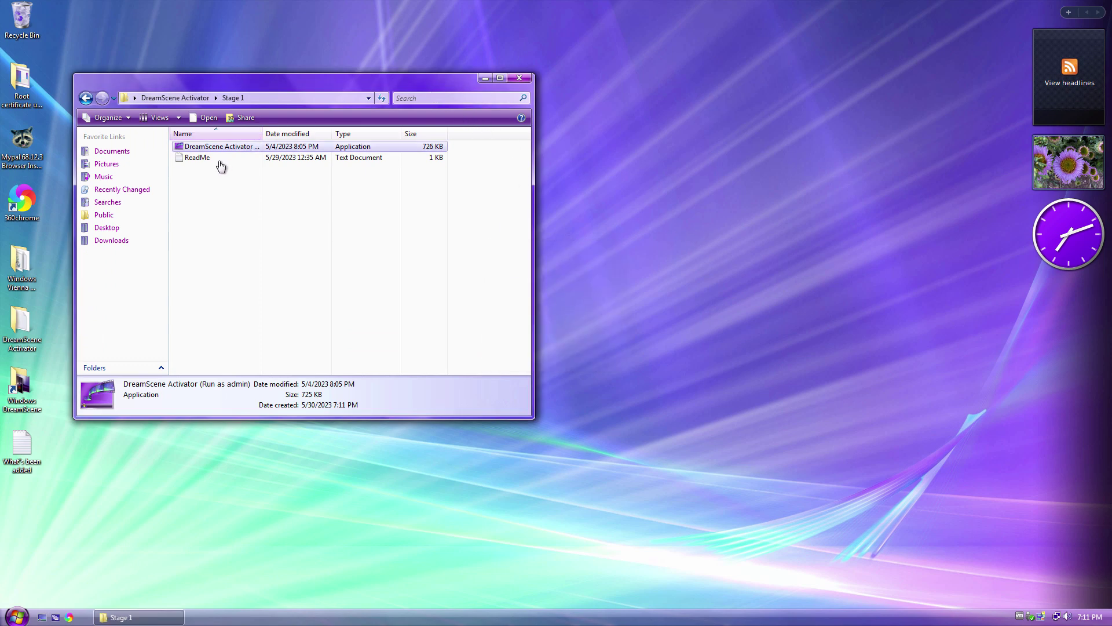
Run the Stage 2 changeicon script as administrator to update the DreamScene icon, then open Stage 3.
left_click(86, 98)
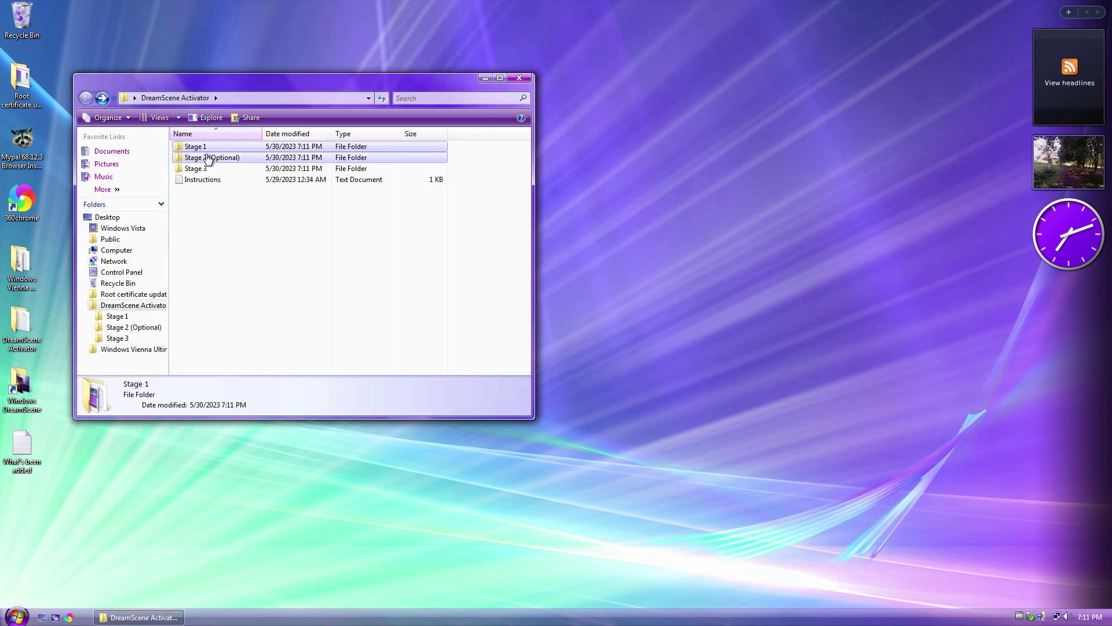
double_click(210, 158)
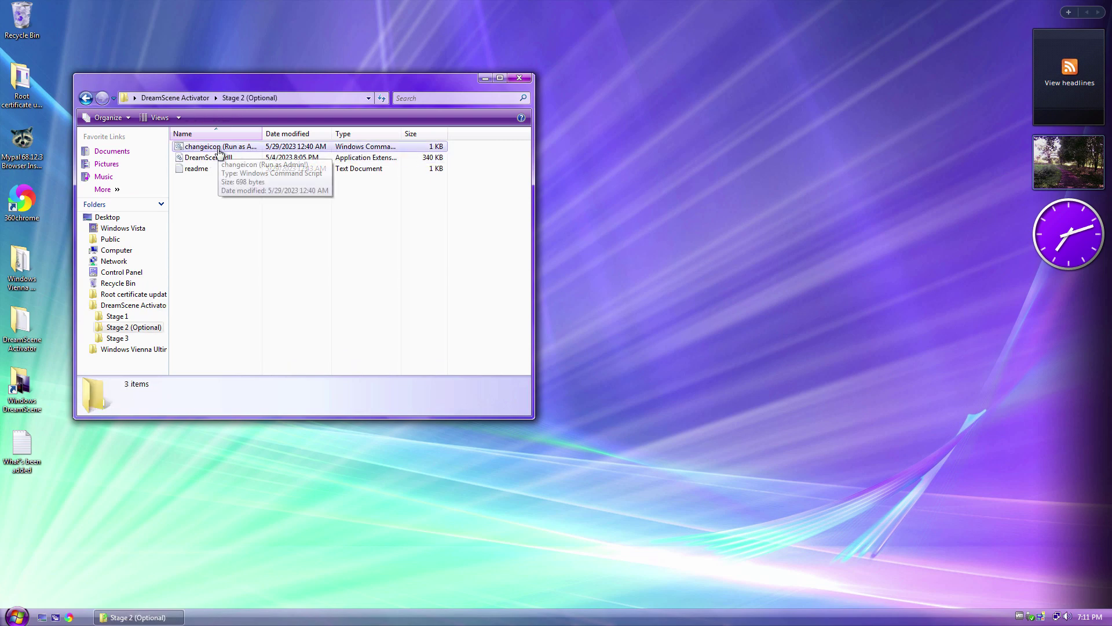
right_click(217, 148)
left_click(259, 197)
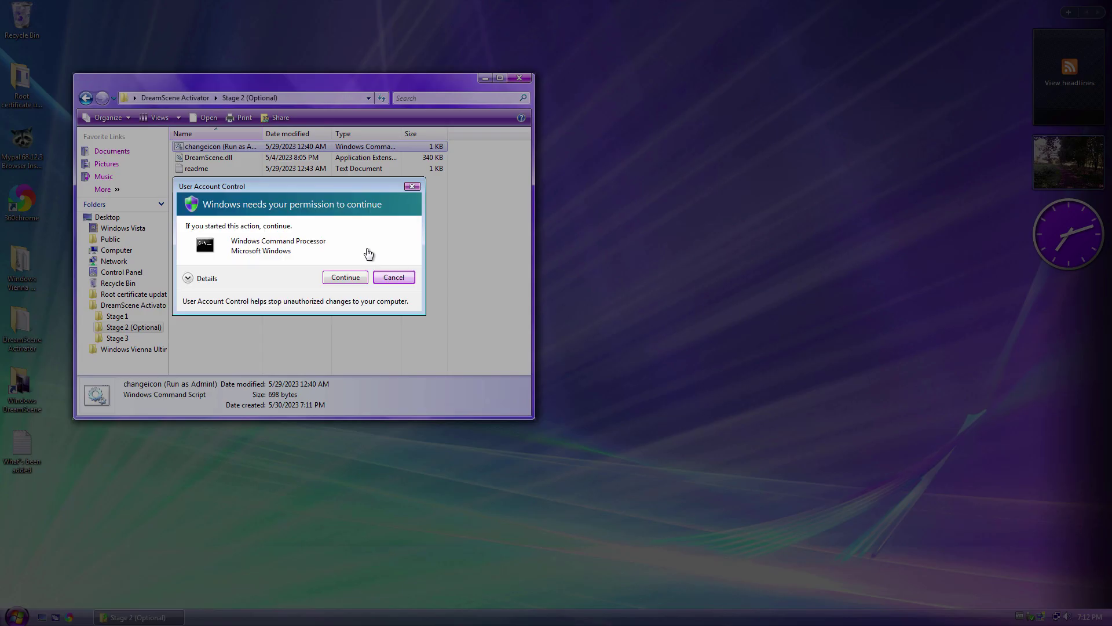
left_click(353, 278)
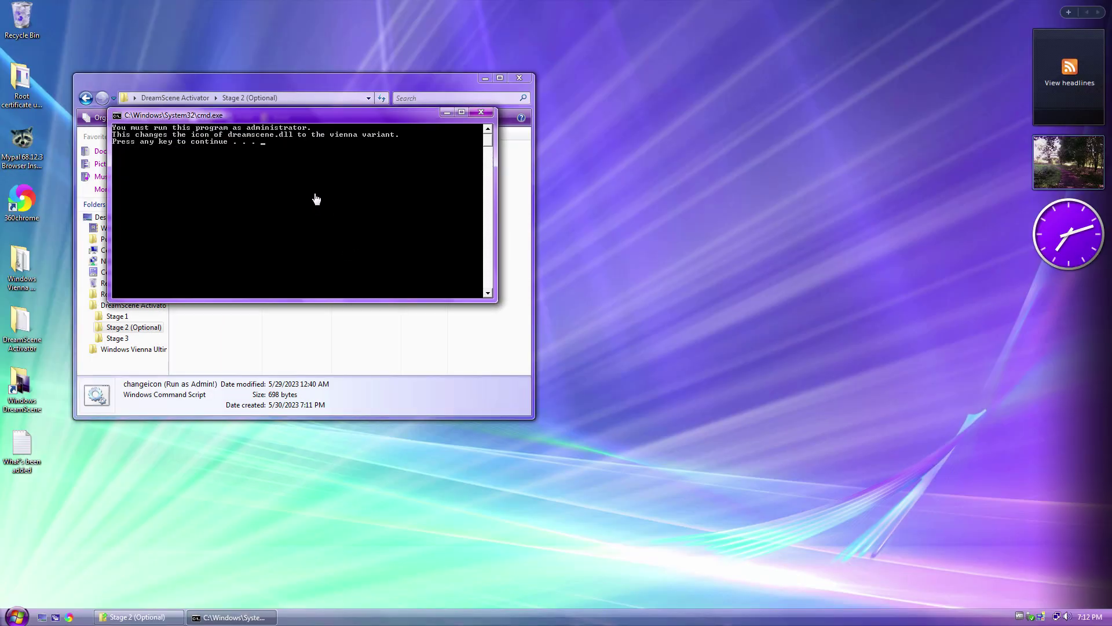
key("Return")
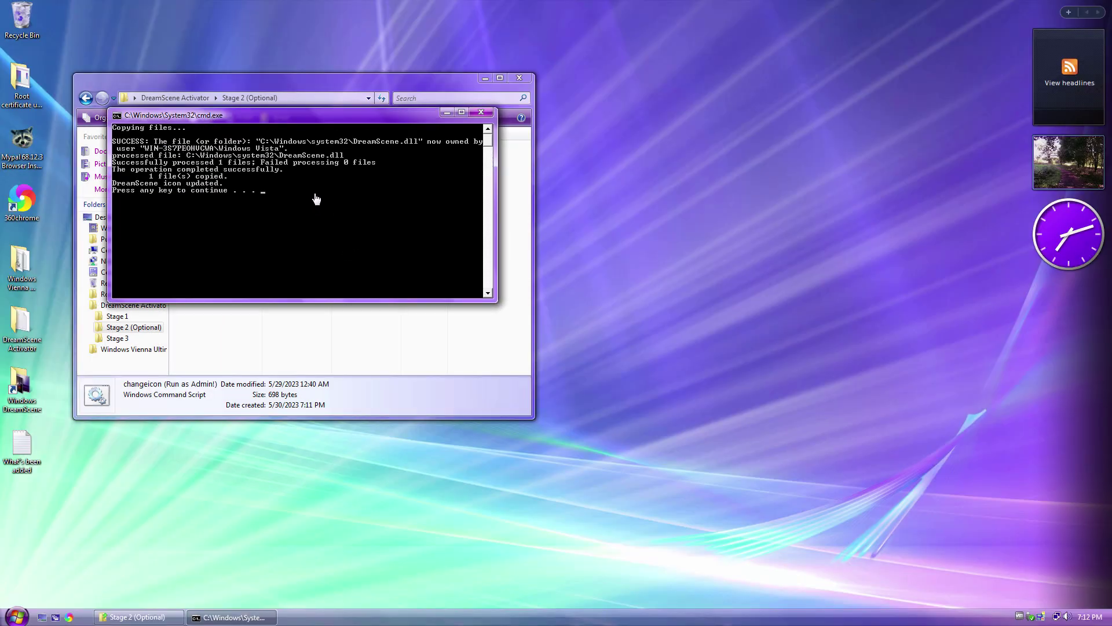
key("Return")
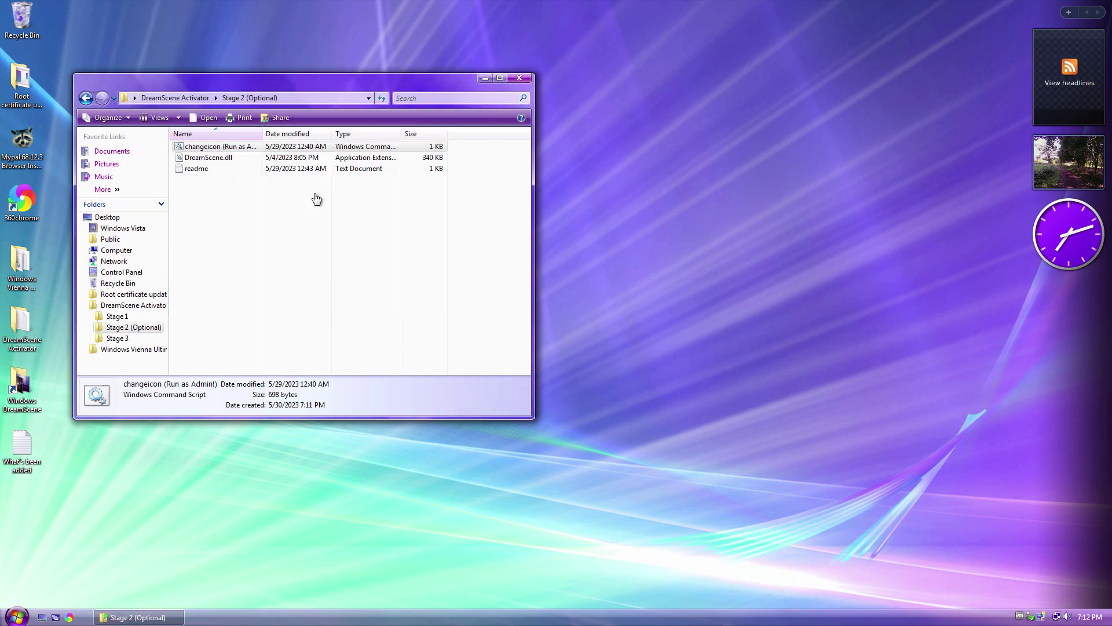
left_click(85, 98)
double_click(195, 168)
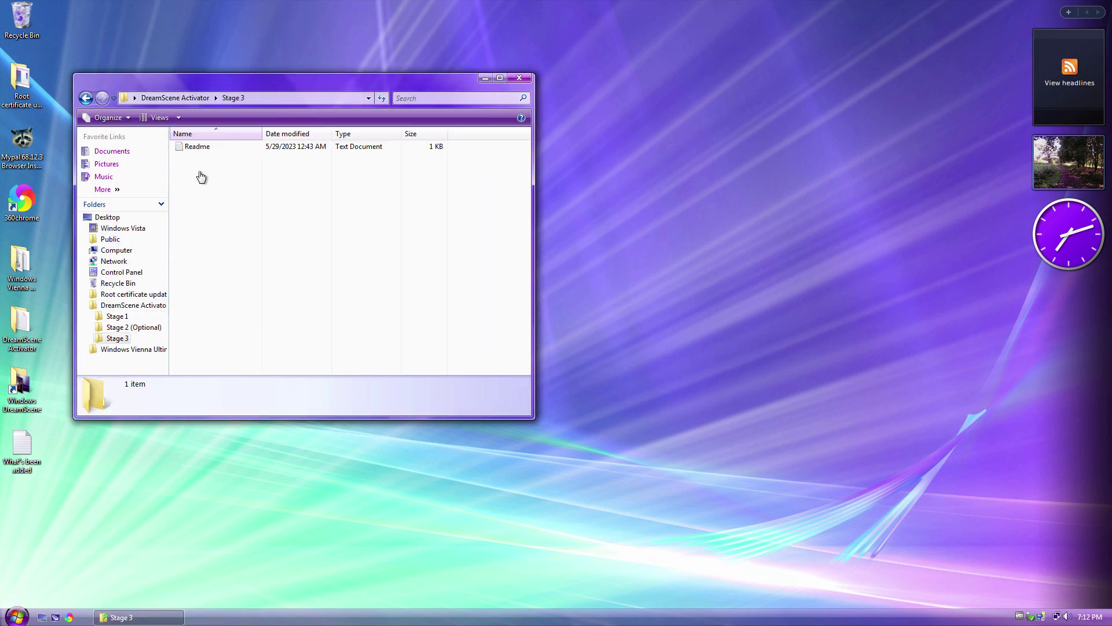
Read the Stage 3 Readme's 'Logoff/shutdown!' note, then close Notepad and the Stage 3 folder.
double_click(200, 148)
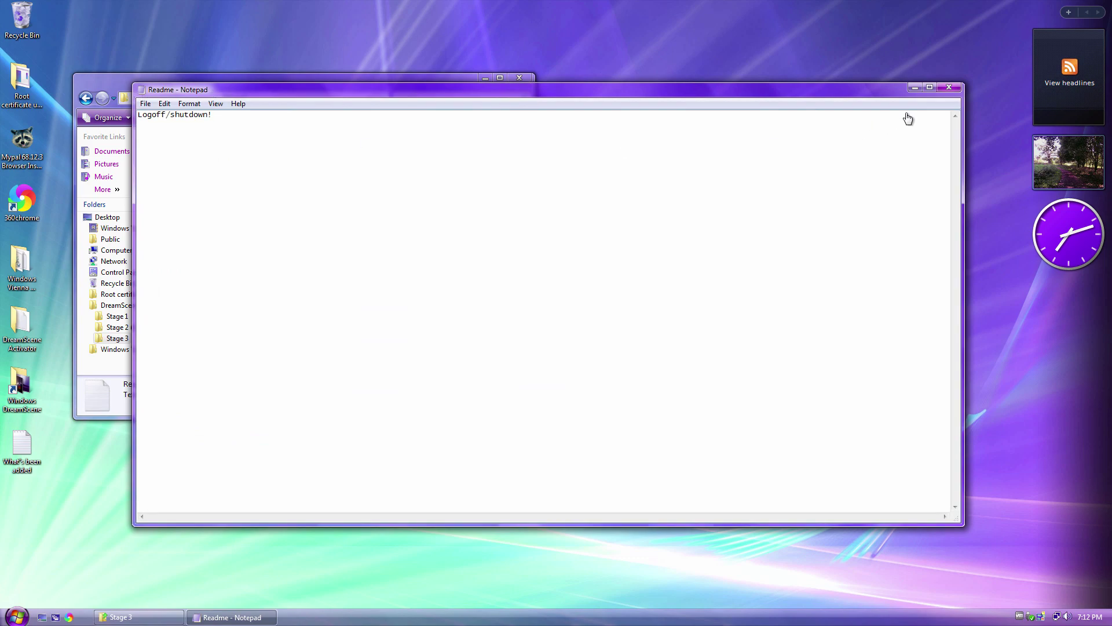
left_click(950, 87)
left_click(527, 83)
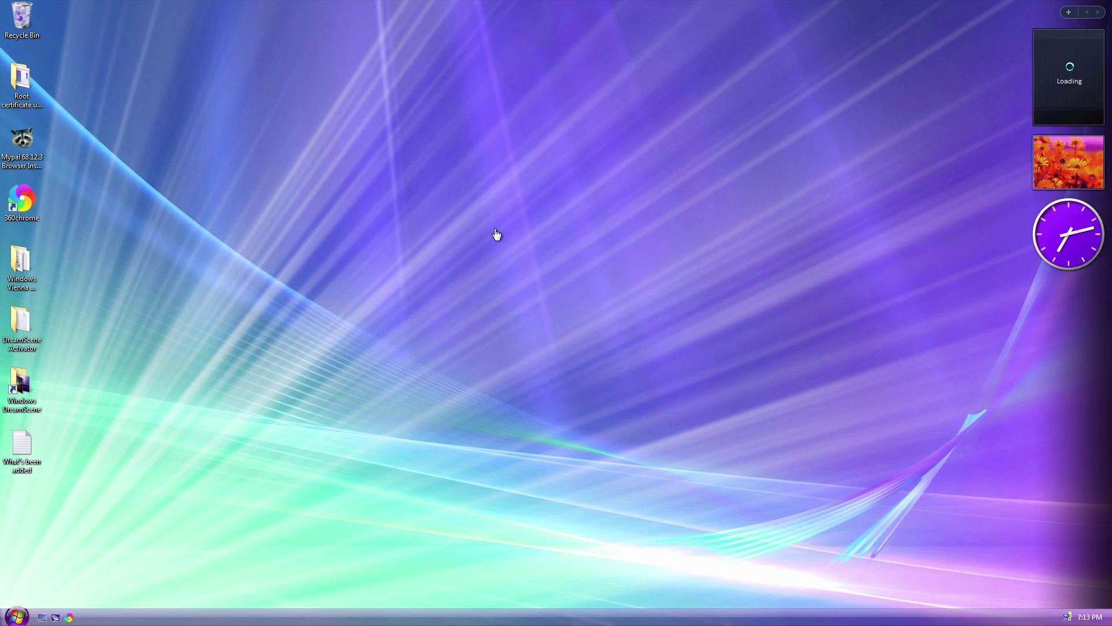
Set the Aurora Logo video in the Windows DreamScene folder as the DreamScene background.
double_click(29, 391)
left_click_drag(245, 33, 453, 75)
left_click(360, 157)
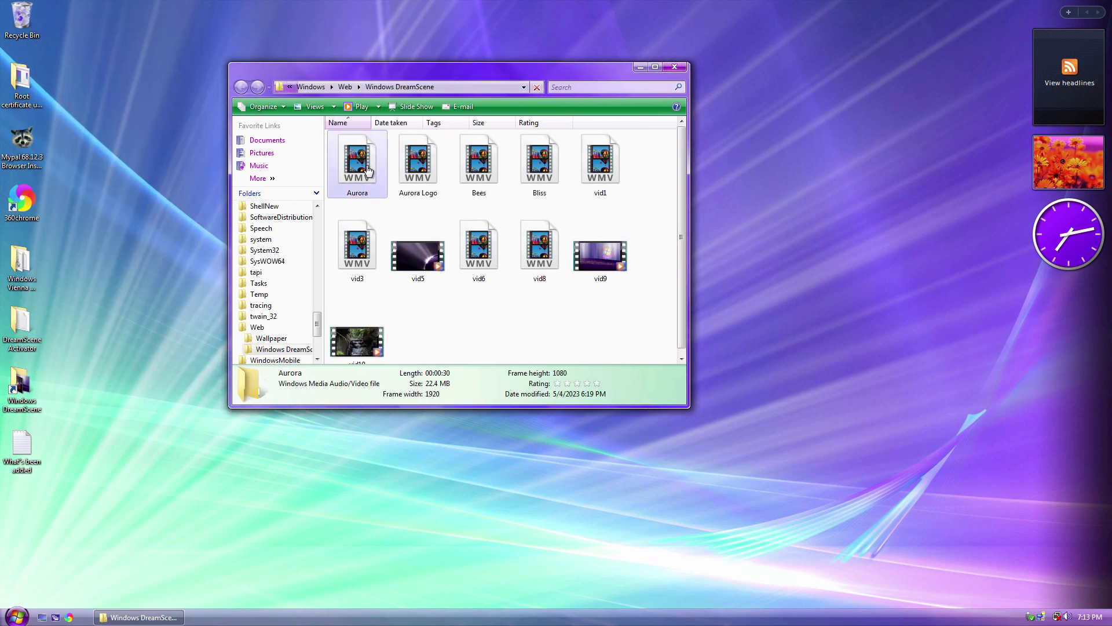
right_click(365, 169)
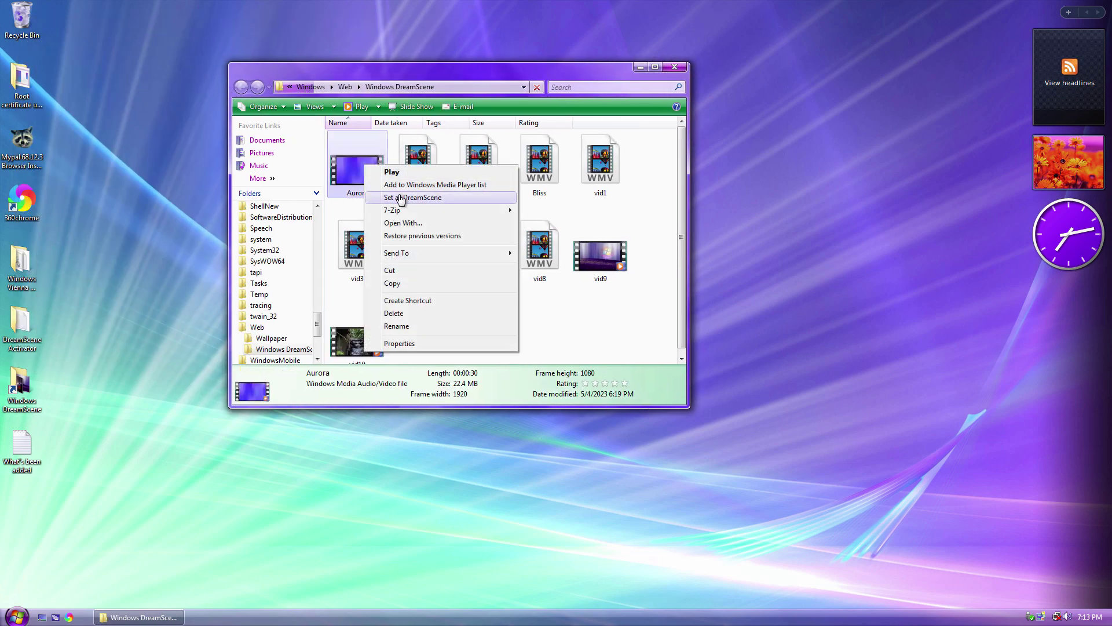
right_click(420, 148)
left_click(445, 181)
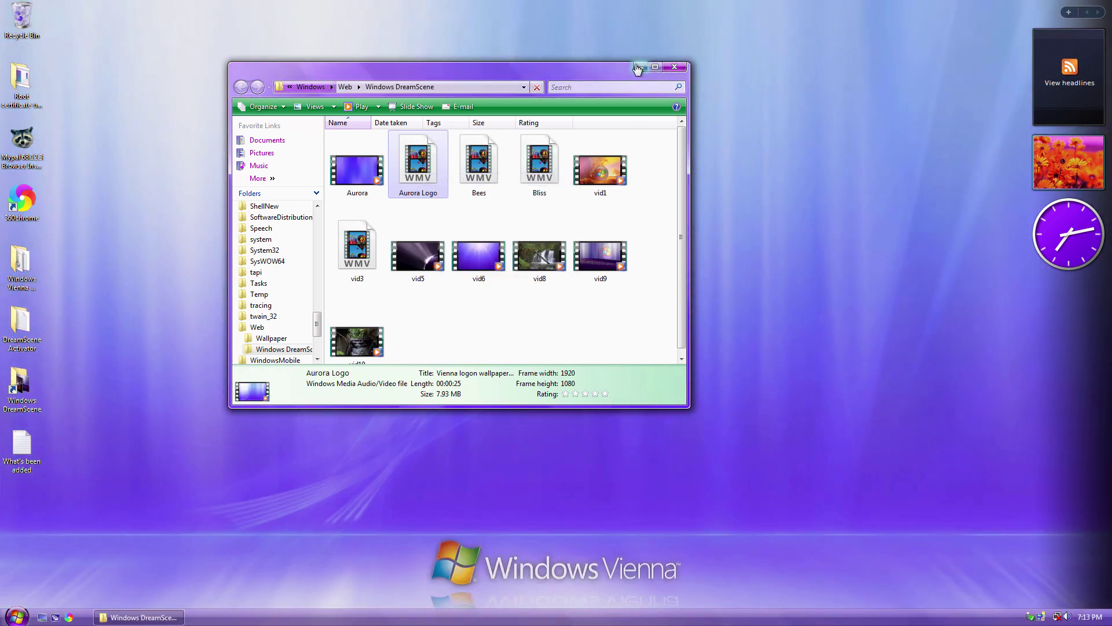
left_click(639, 66)
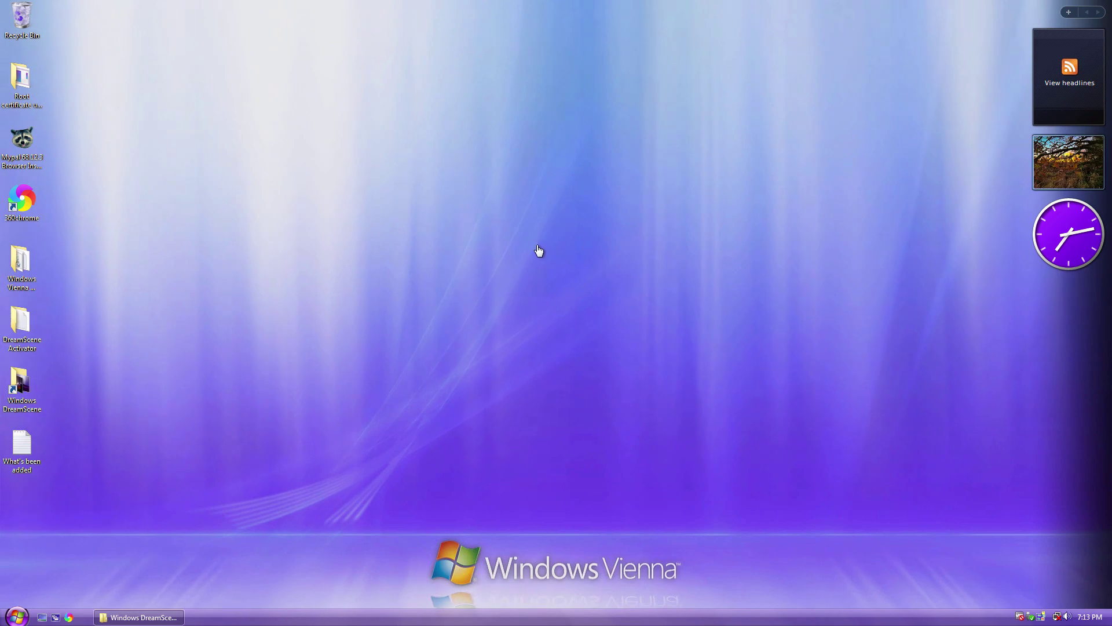
left_click_drag(435, 352, 593, 509)
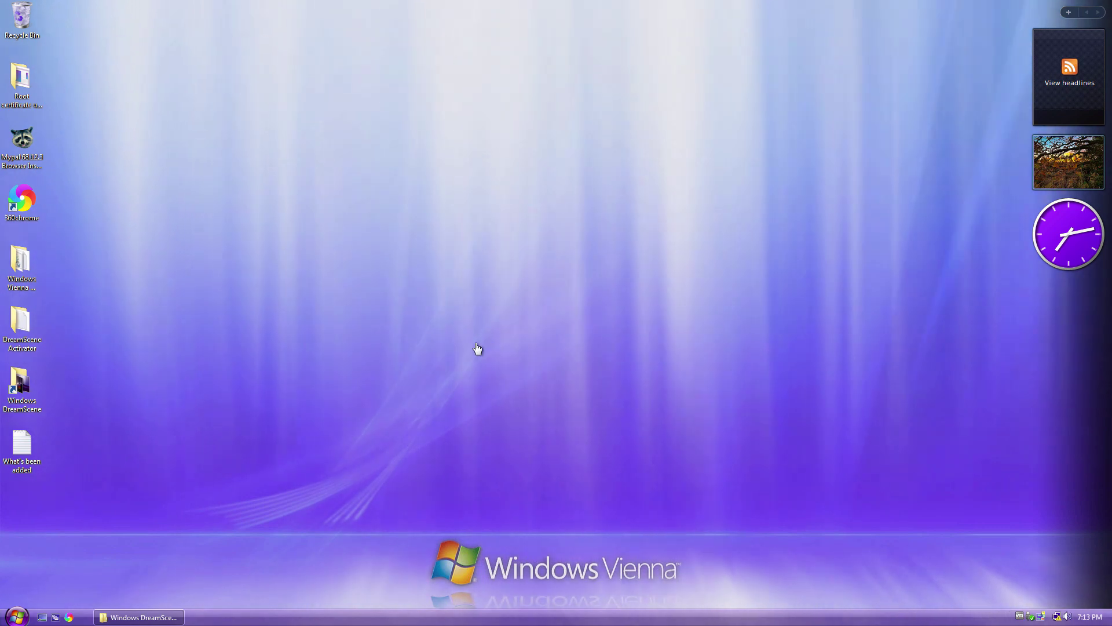
Open Desktop Background settings from the desktop's Personalize menu.
right_click(477, 348)
left_click(516, 459)
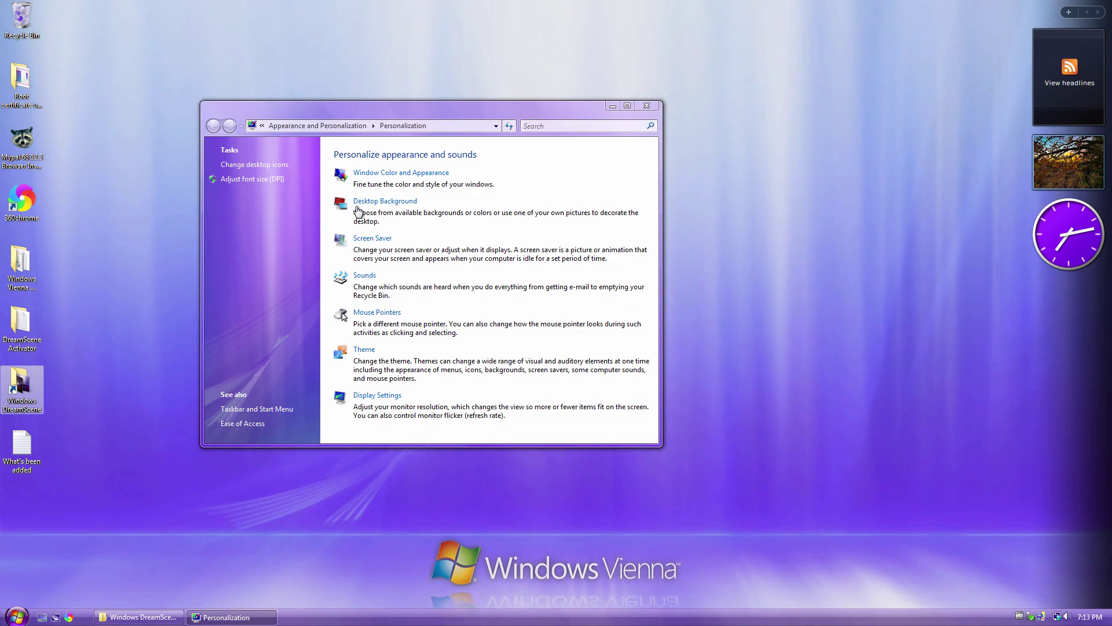
left_click(357, 206)
left_click(373, 197)
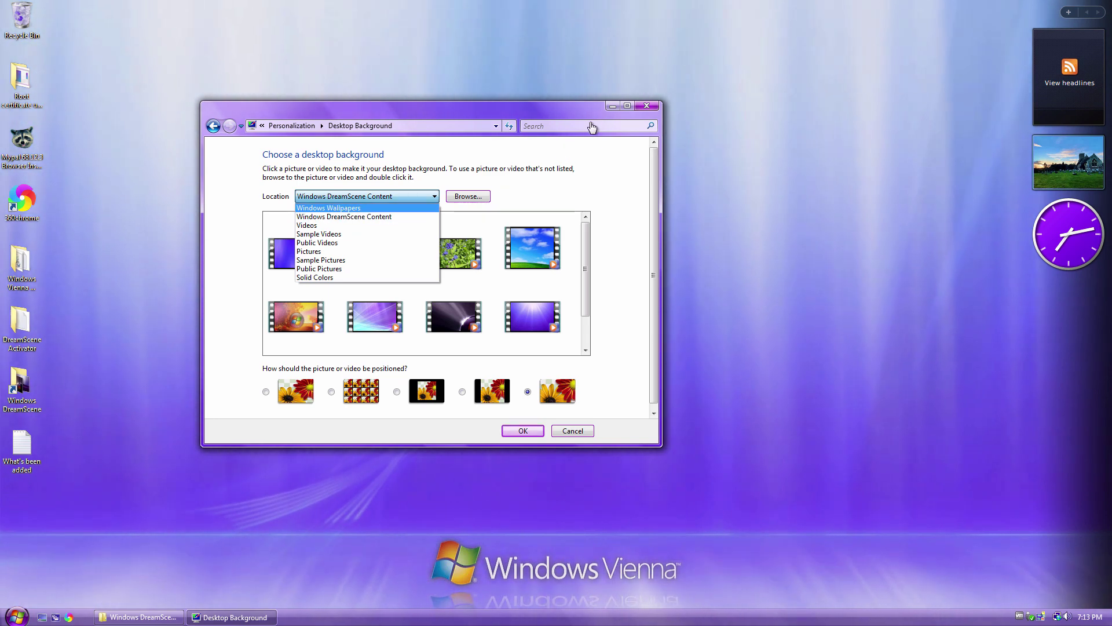
left_click(168, 350)
left_click(64, 384)
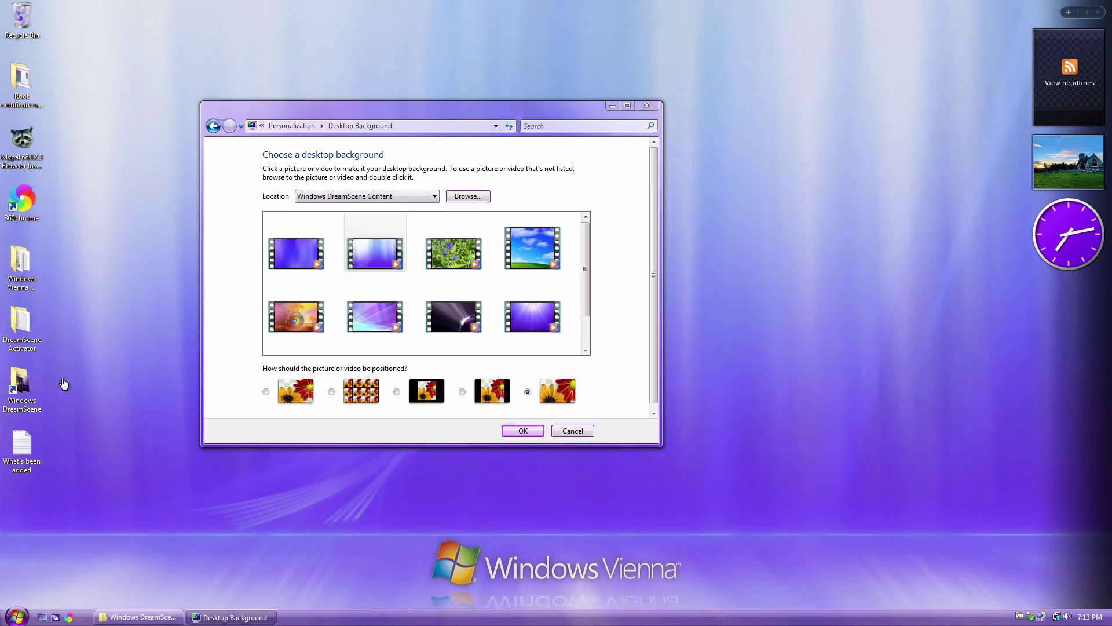
left_click_drag(84, 451, 22, 20)
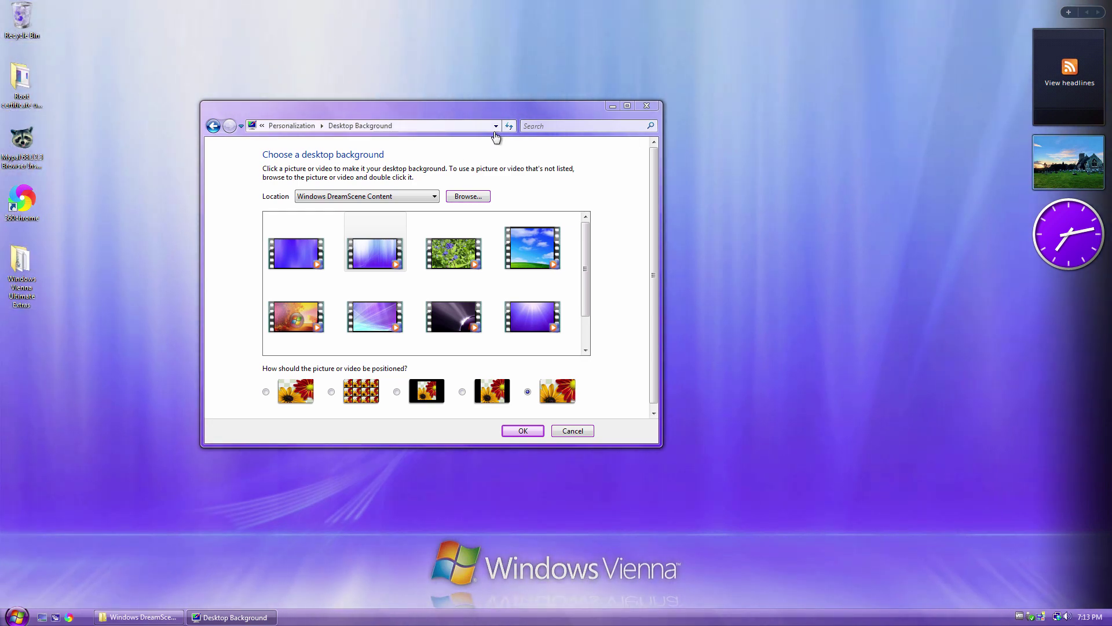
Preview the purple, green flowers, orange, purple lines and glowing orb videos as wallpaper.
left_click_drag(529, 113, 671, 127)
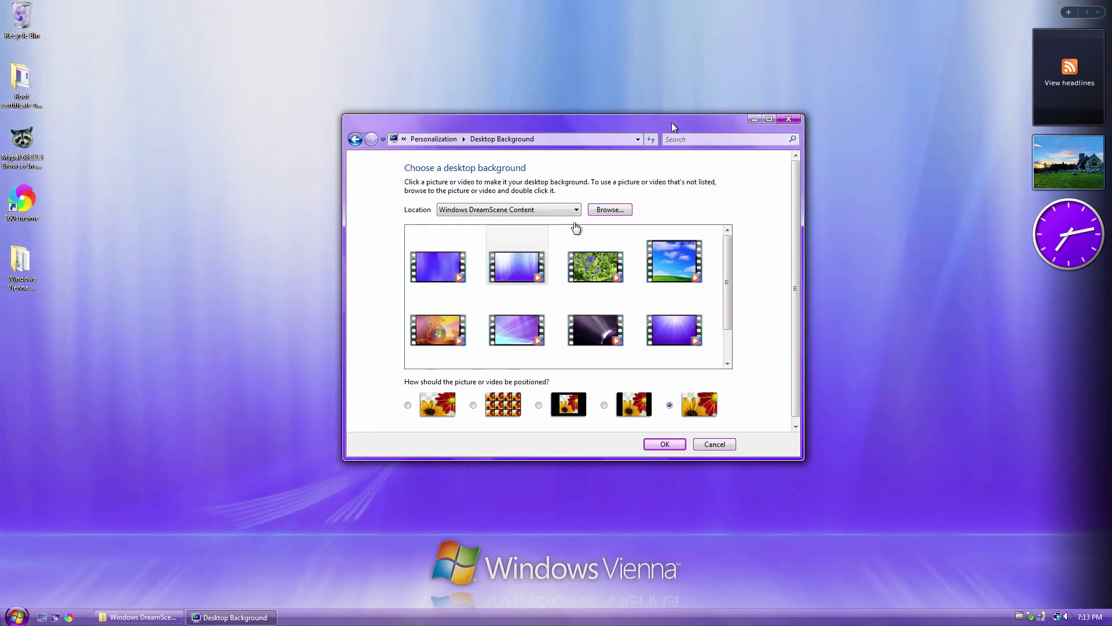
left_click(439, 277)
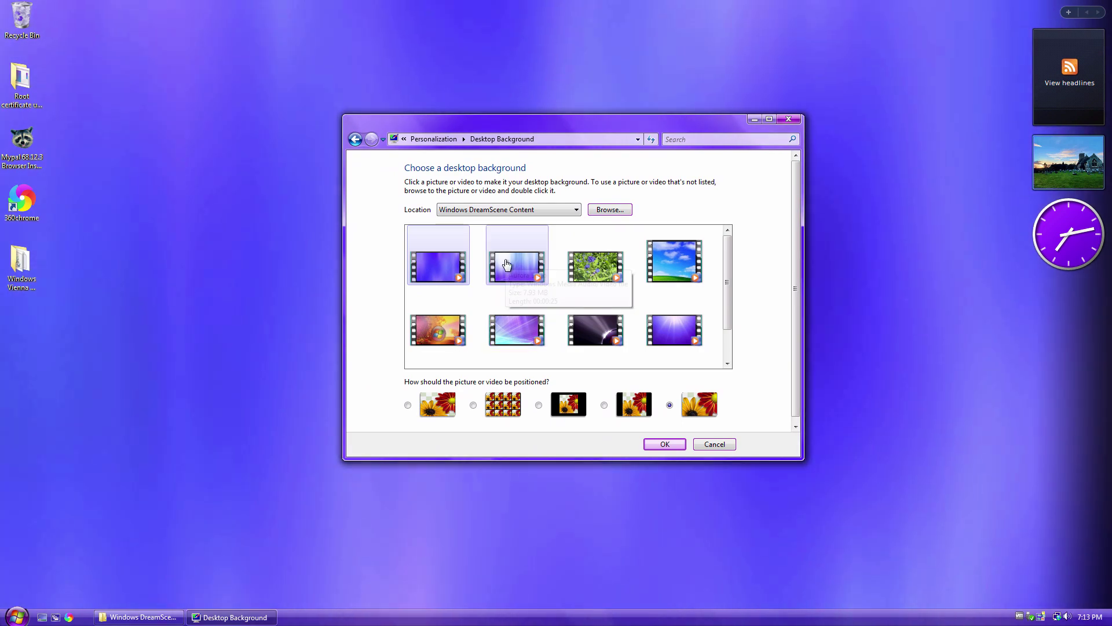
left_click(588, 269)
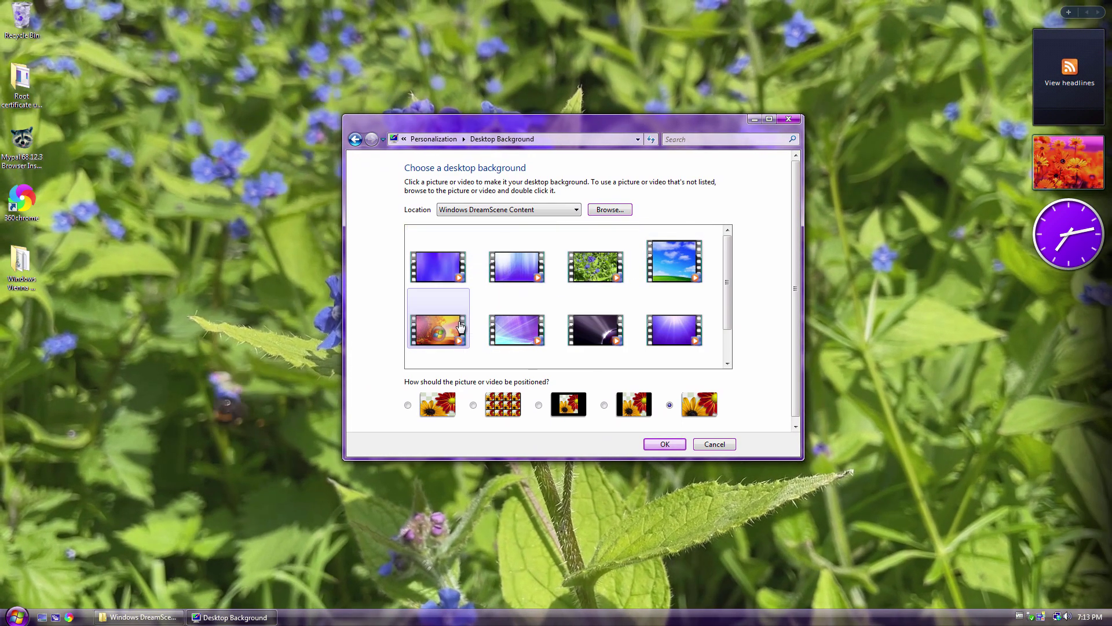
left_click(438, 331)
left_click(517, 330)
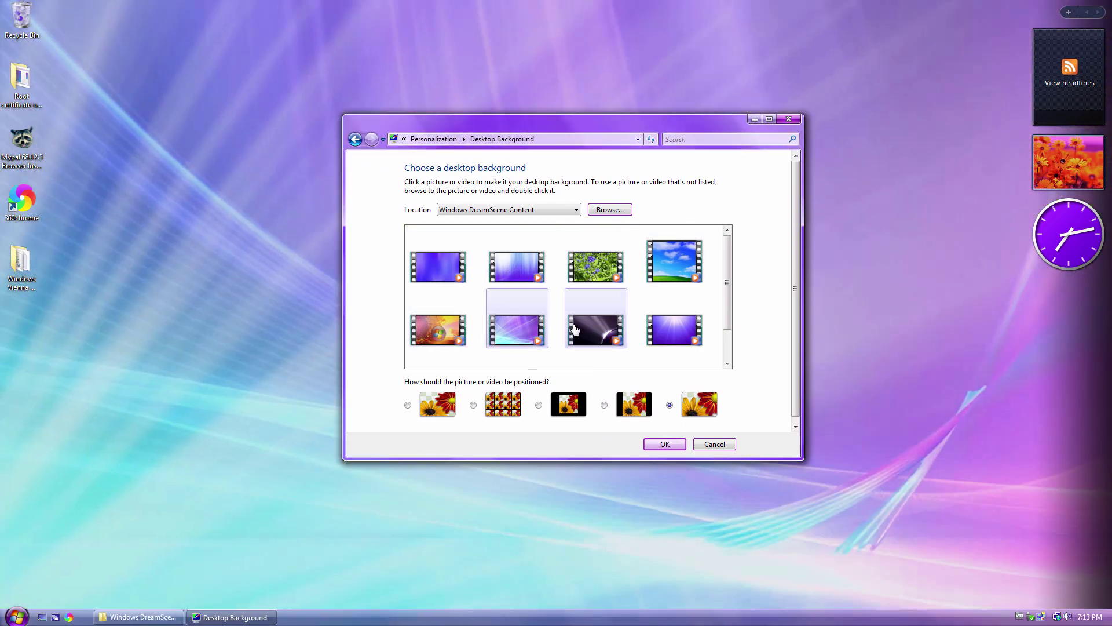
left_click(596, 330)
key("super+d")
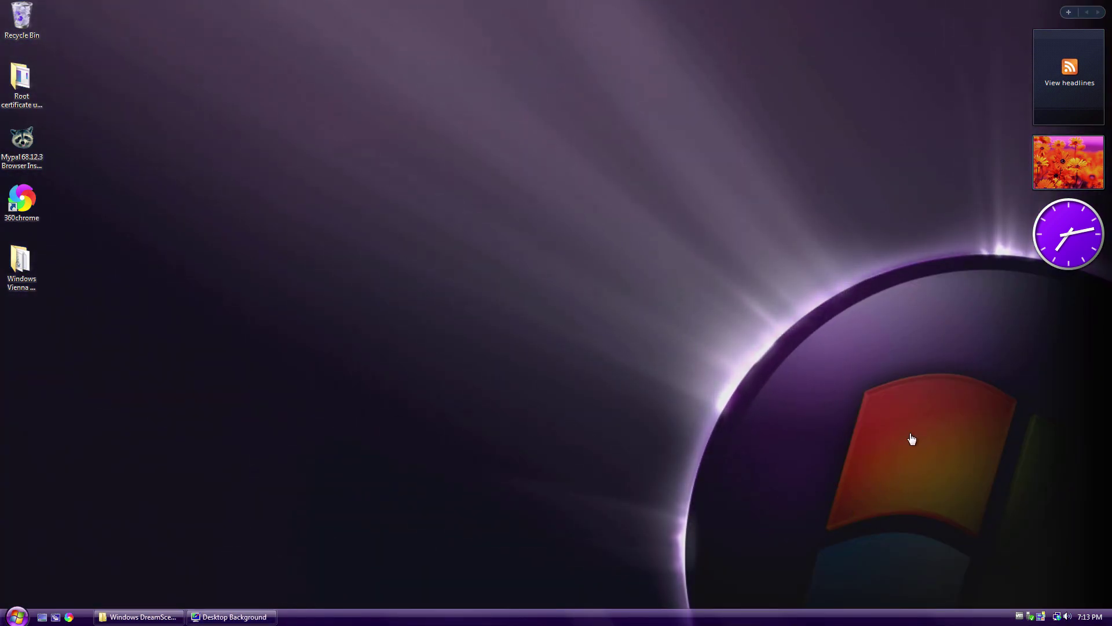
Try the purple rays and grey-rays grass hill videos as the wallpaper.
left_click(215, 618)
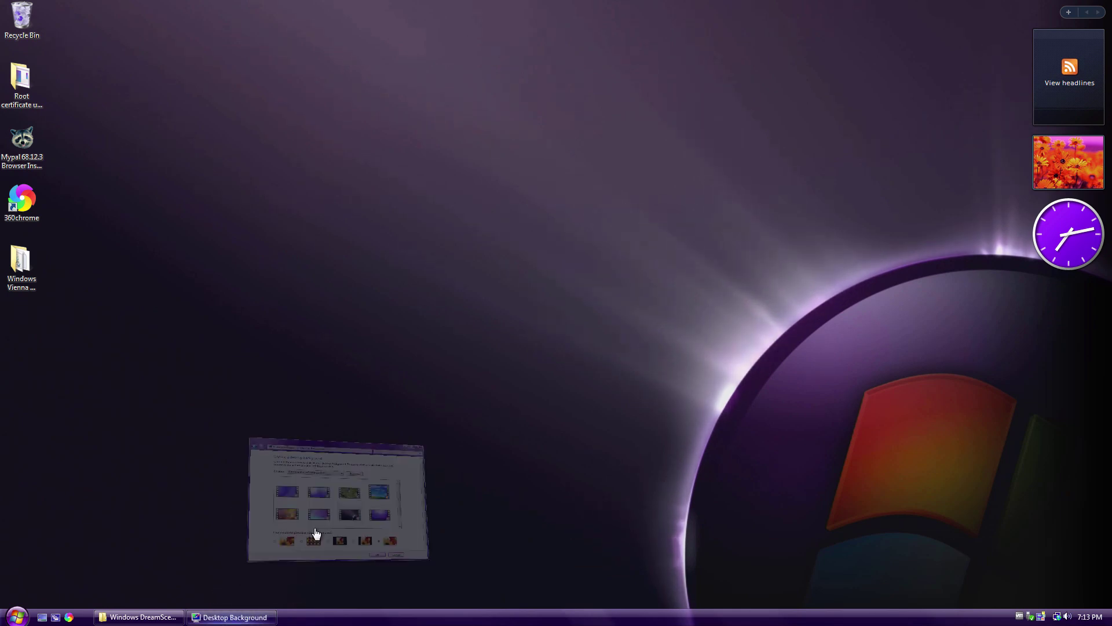
left_click(691, 343)
scroll(719, 342, "down", 1)
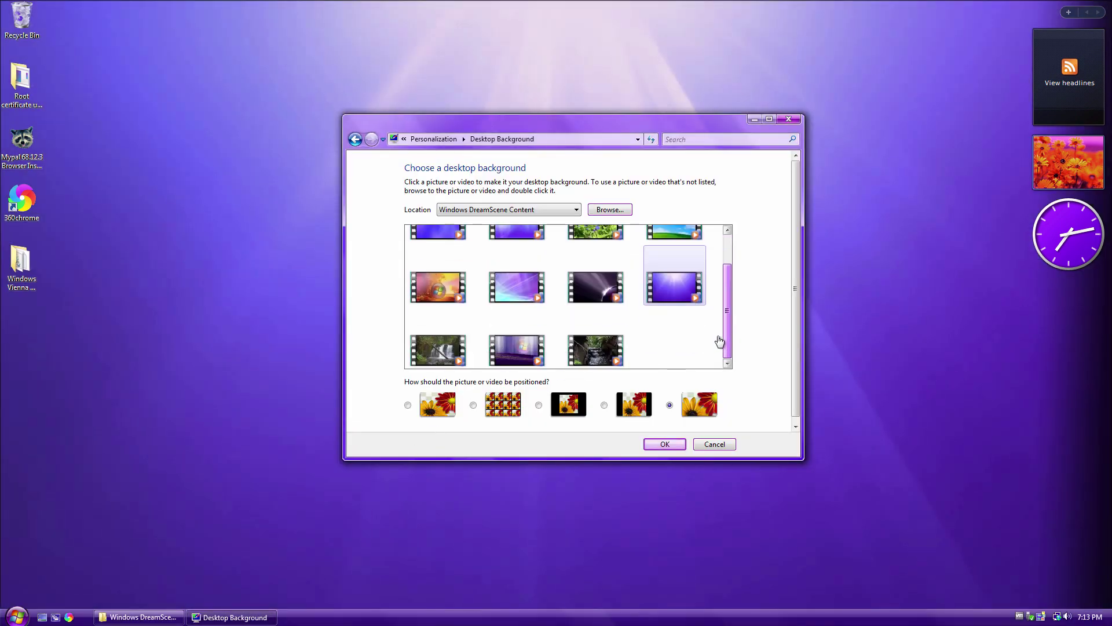
left_click(519, 354)
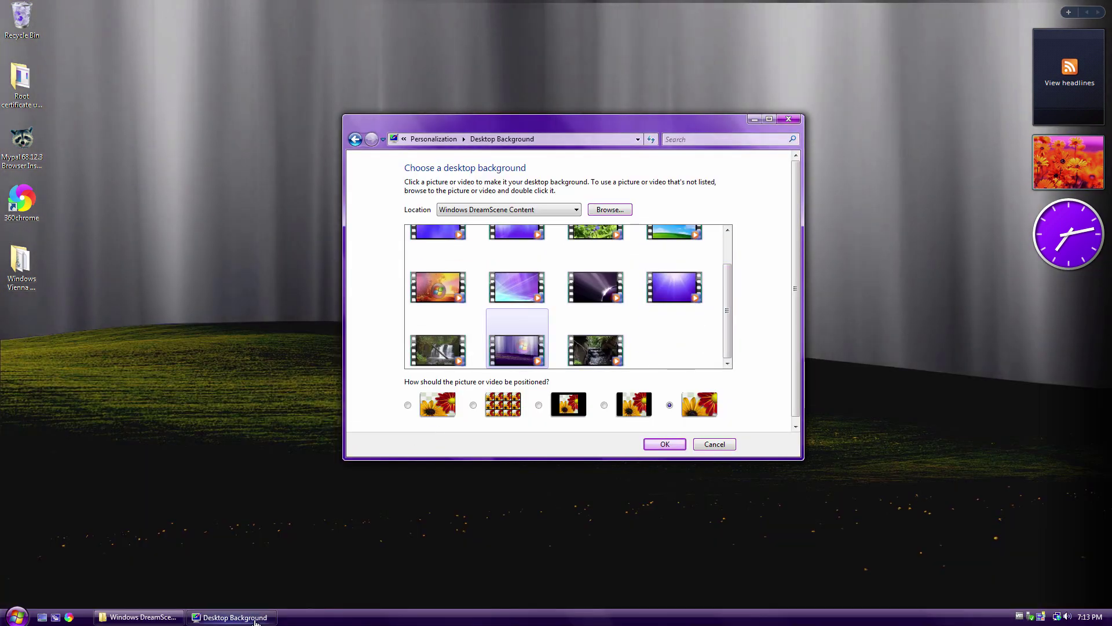
left_click(229, 617)
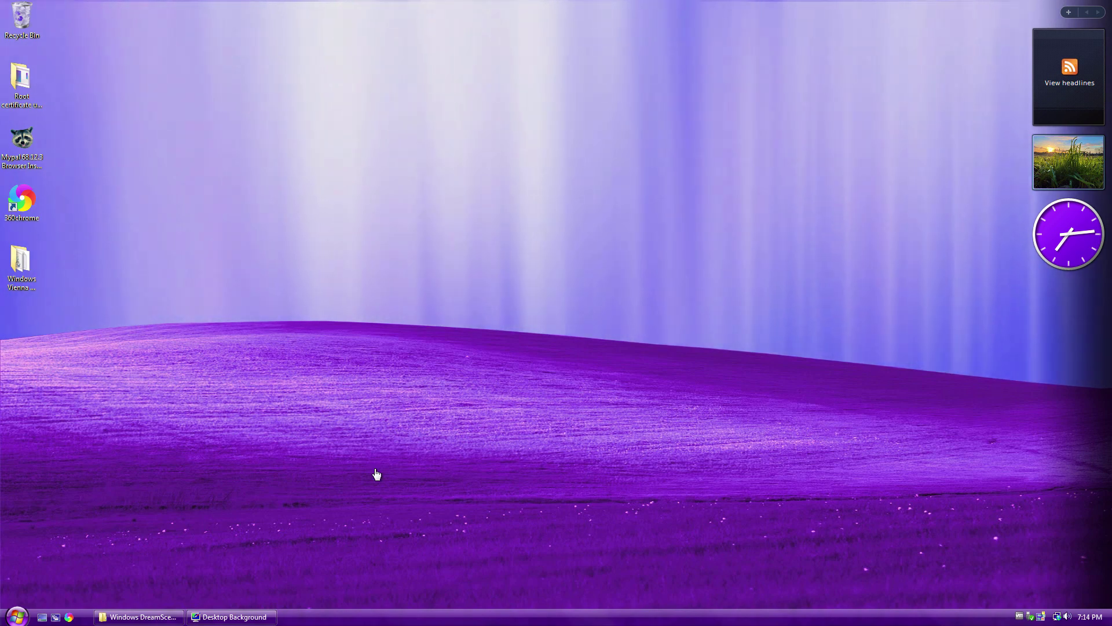
Keep the stream-over-rocks video as wallpaper and switch the location to Windows Wallpapers.
left_click(267, 618)
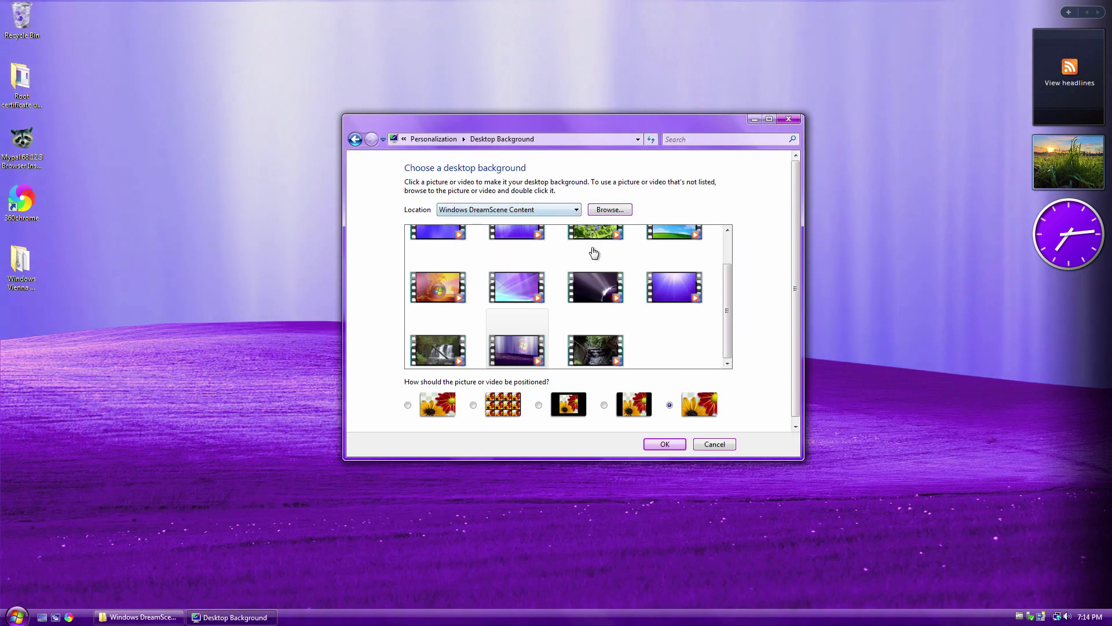
left_click(586, 368)
key("super+d")
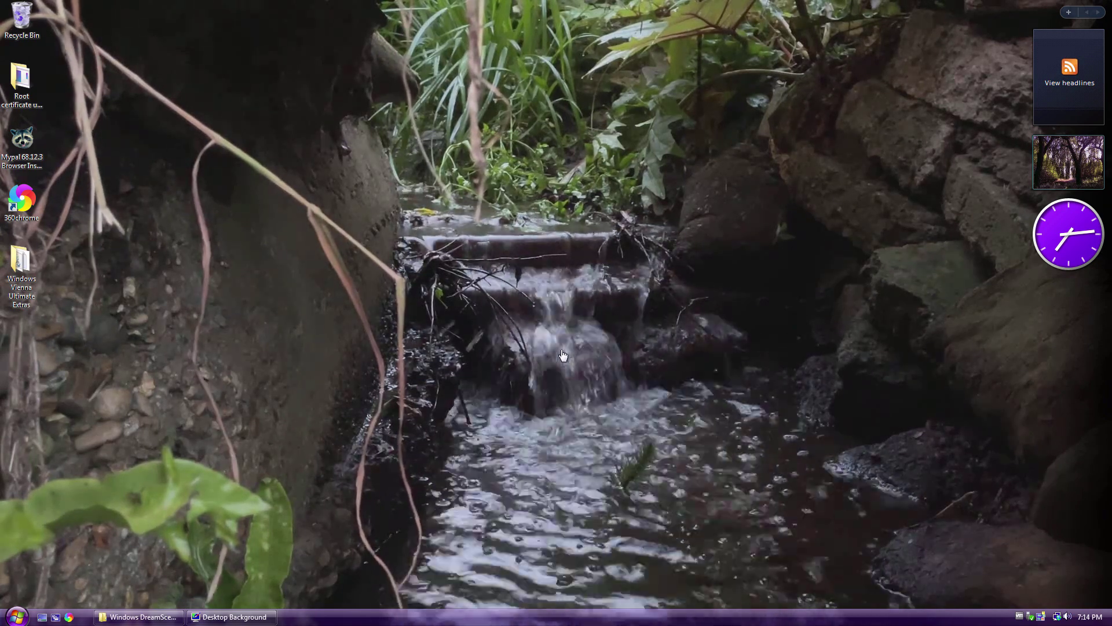
left_click(269, 620)
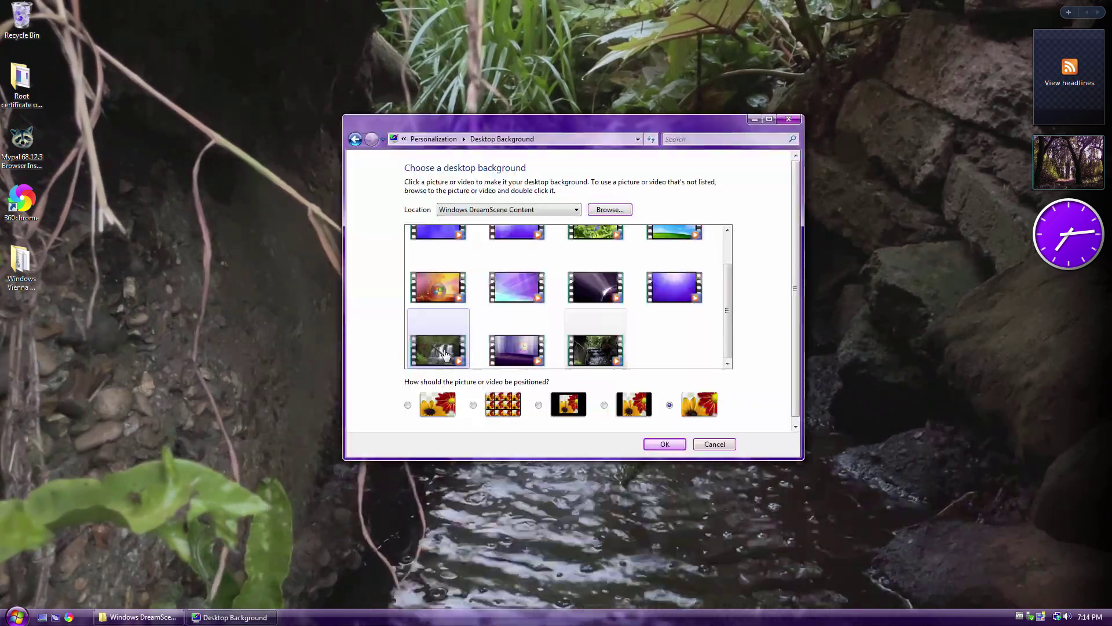
left_click(470, 221)
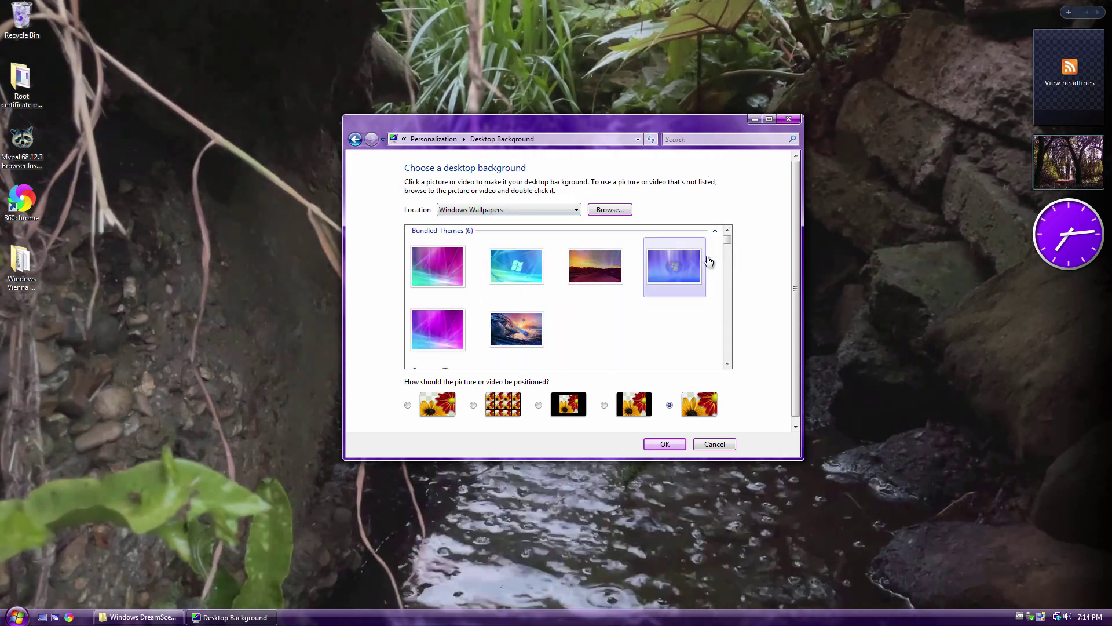
Scroll past Nature Pack, Scenic and Textures down to the Vienna Ultimate (5) group.
left_click_drag(729, 245, 724, 268)
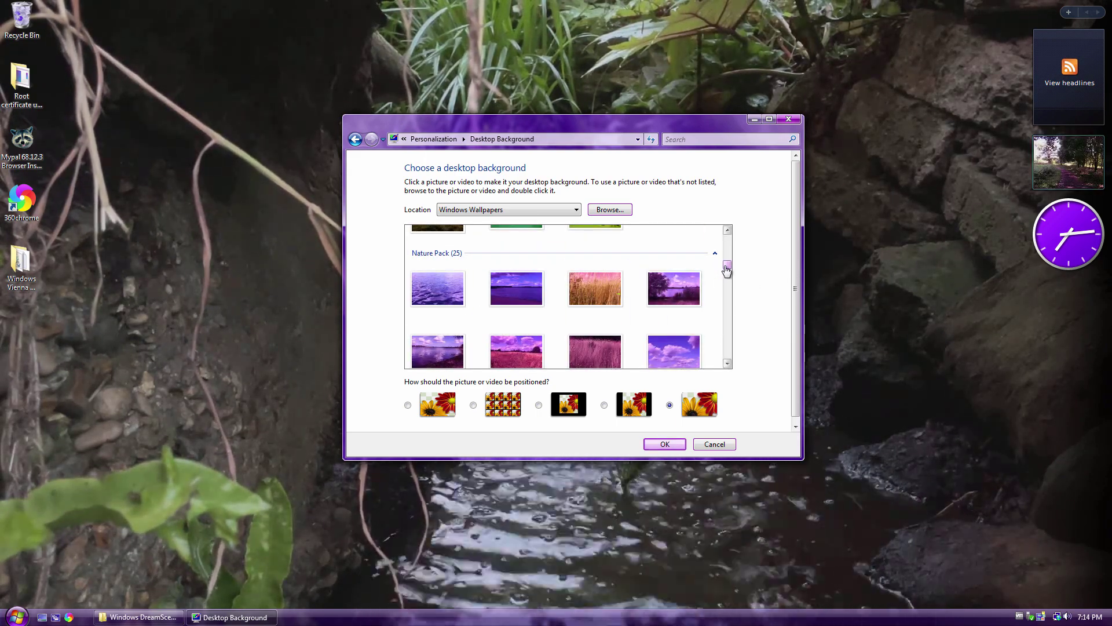
left_click_drag(726, 270, 725, 281)
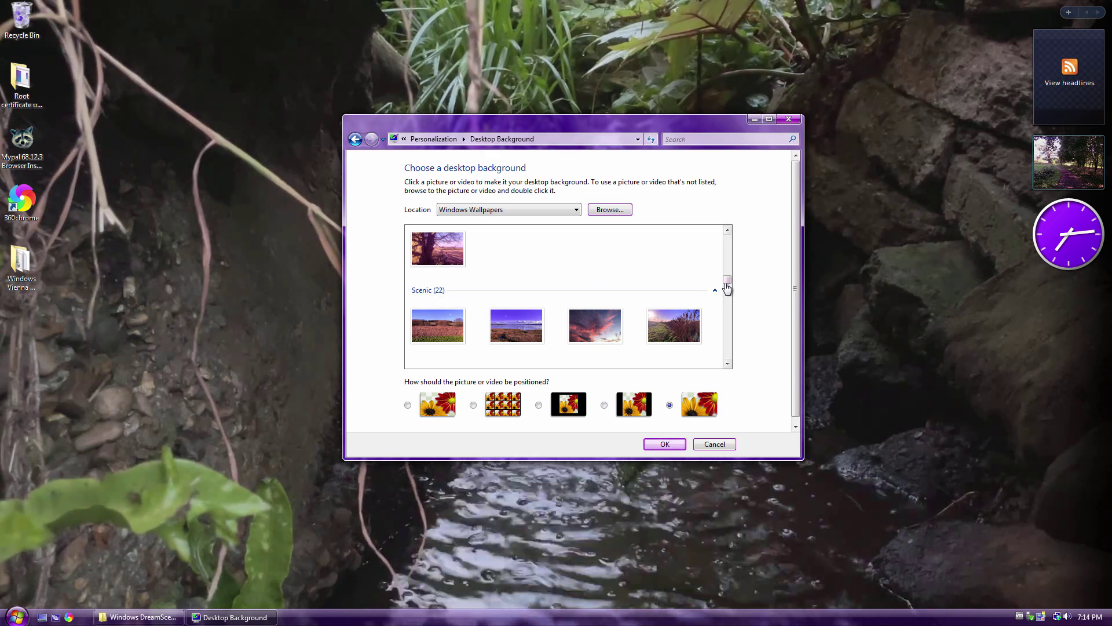
left_click_drag(727, 284, 725, 288)
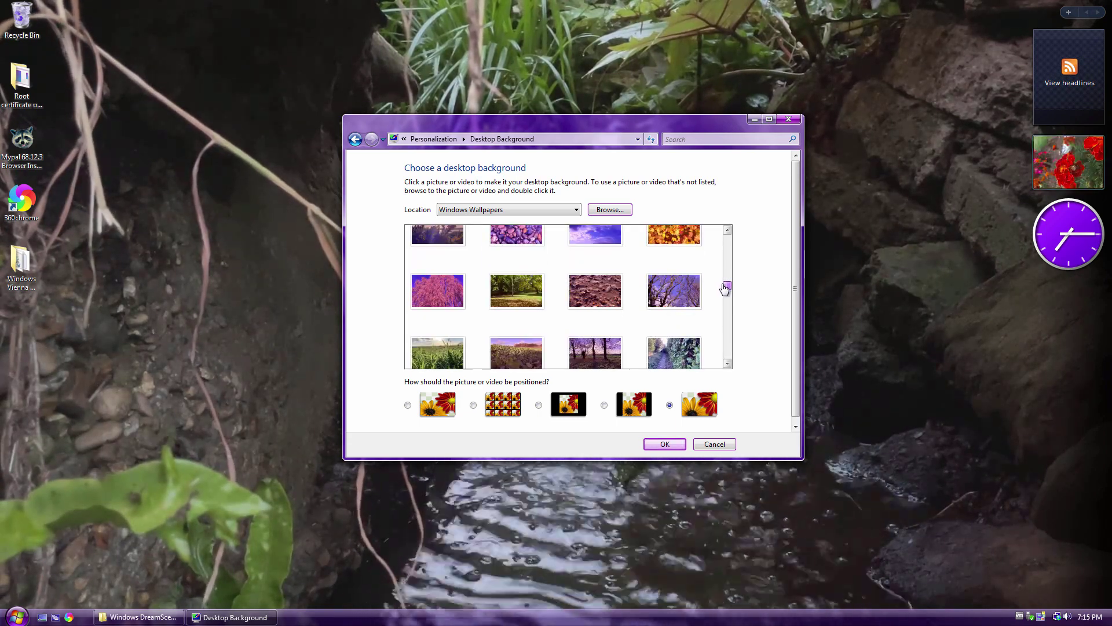
scroll(630, 302, "down", 1)
scroll(729, 292, "down", 5)
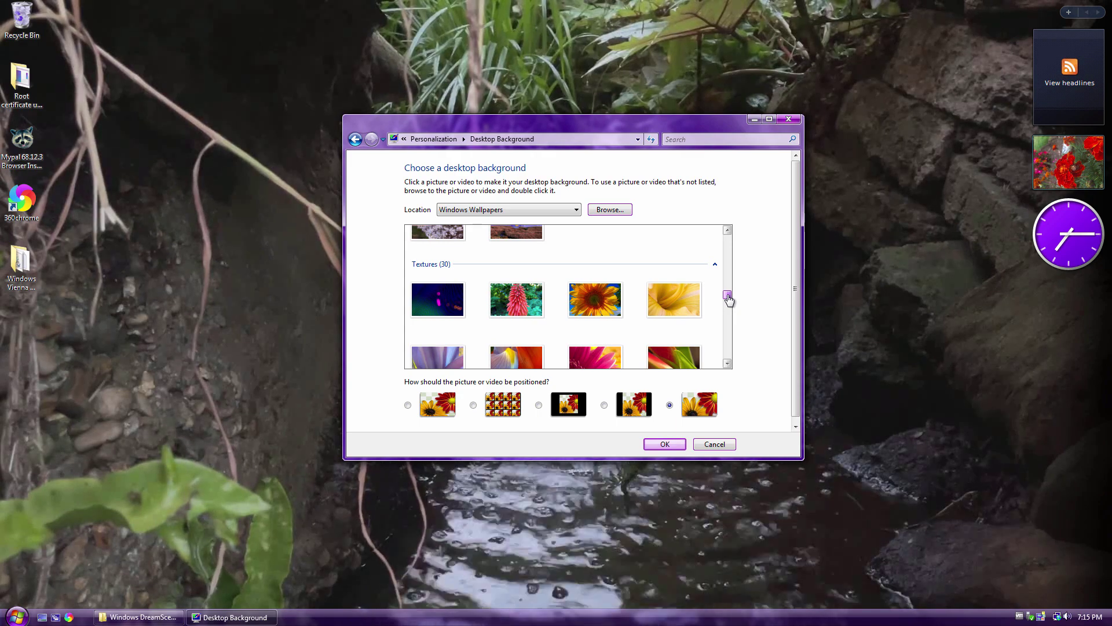
left_click_drag(729, 299, 729, 327)
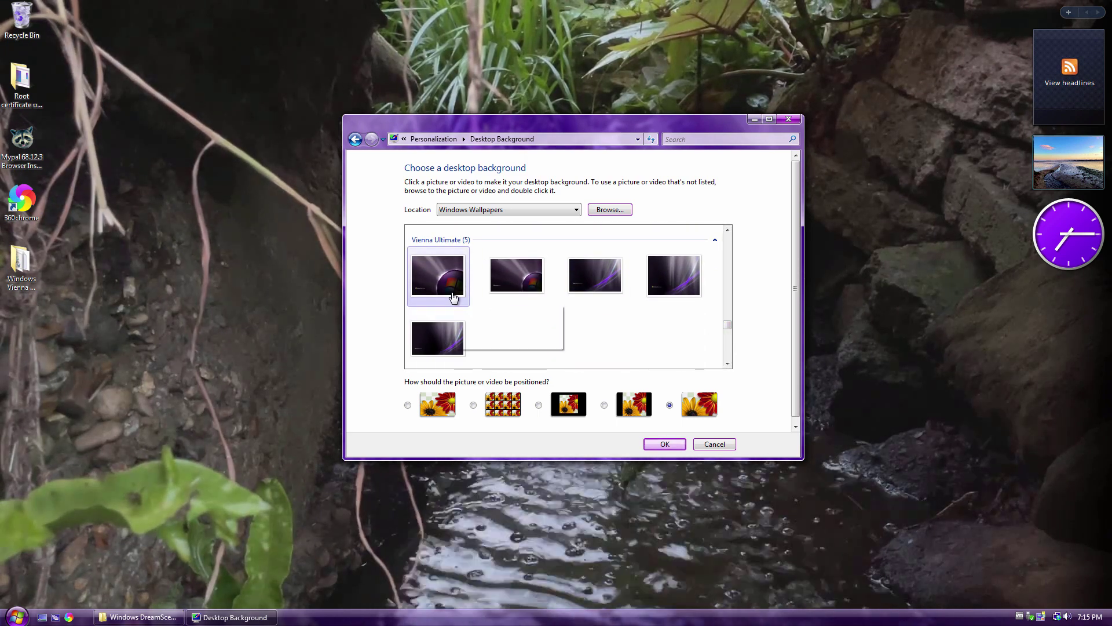
Set the first Vienna Ultimate image as the wallpaper, centred on screen.
key("alt+Left")
left_click(522, 222)
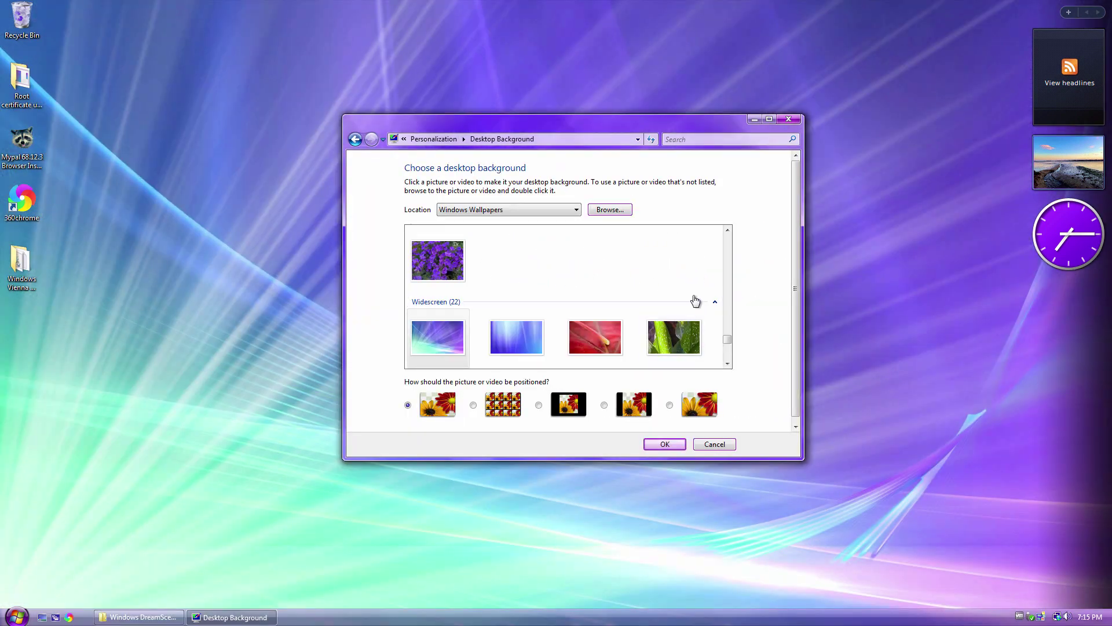
scroll(728, 347, "down", 10)
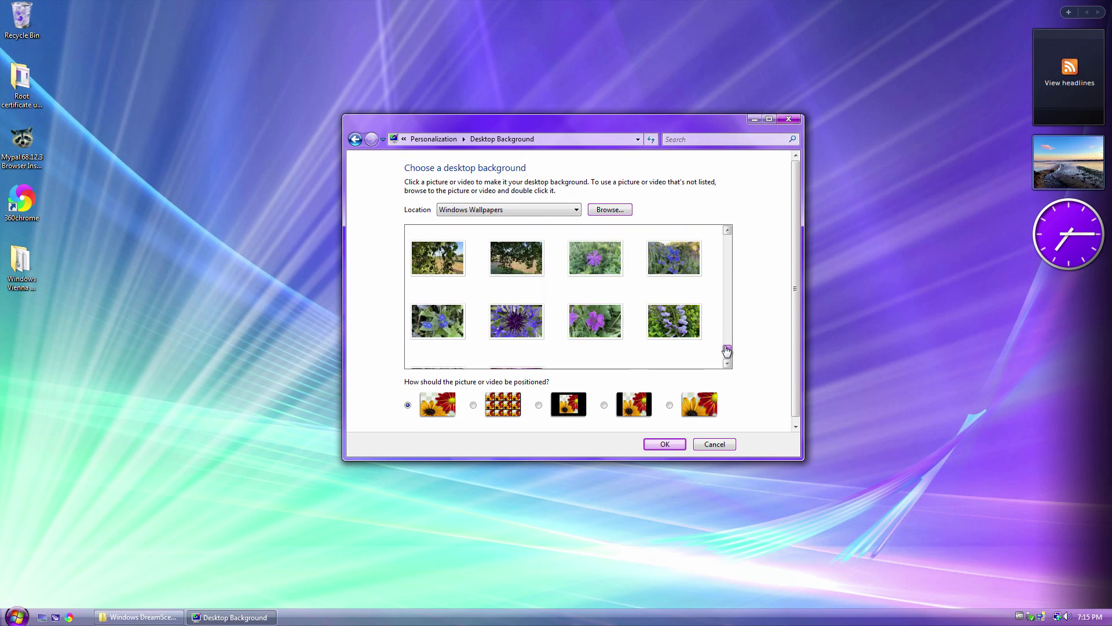
left_click_drag(726, 349, 722, 324)
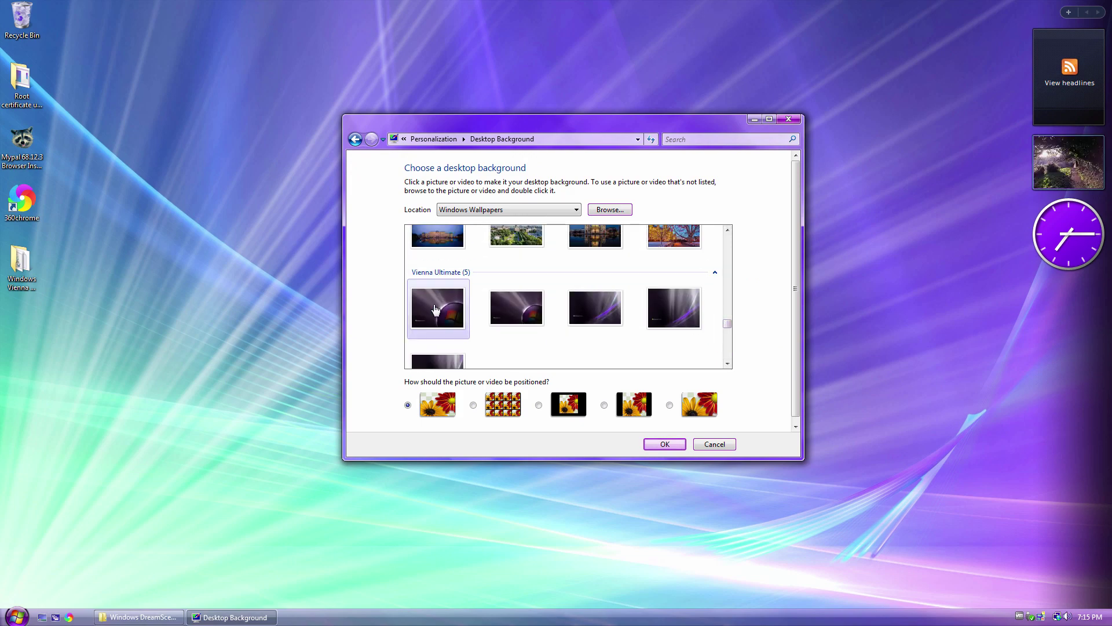
left_click(435, 310)
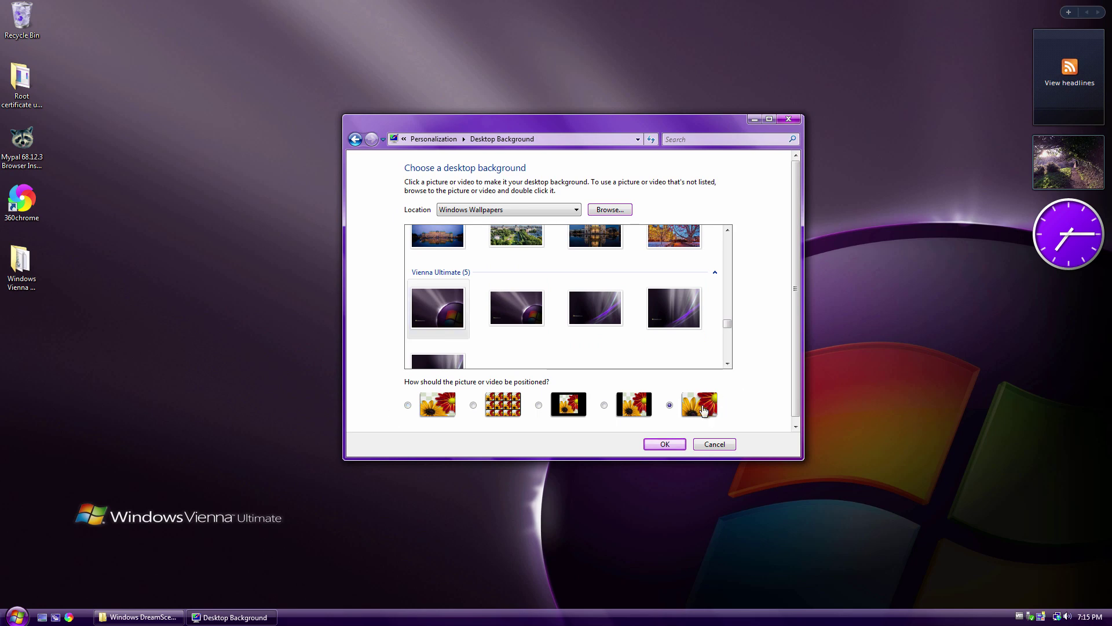
left_click(586, 410)
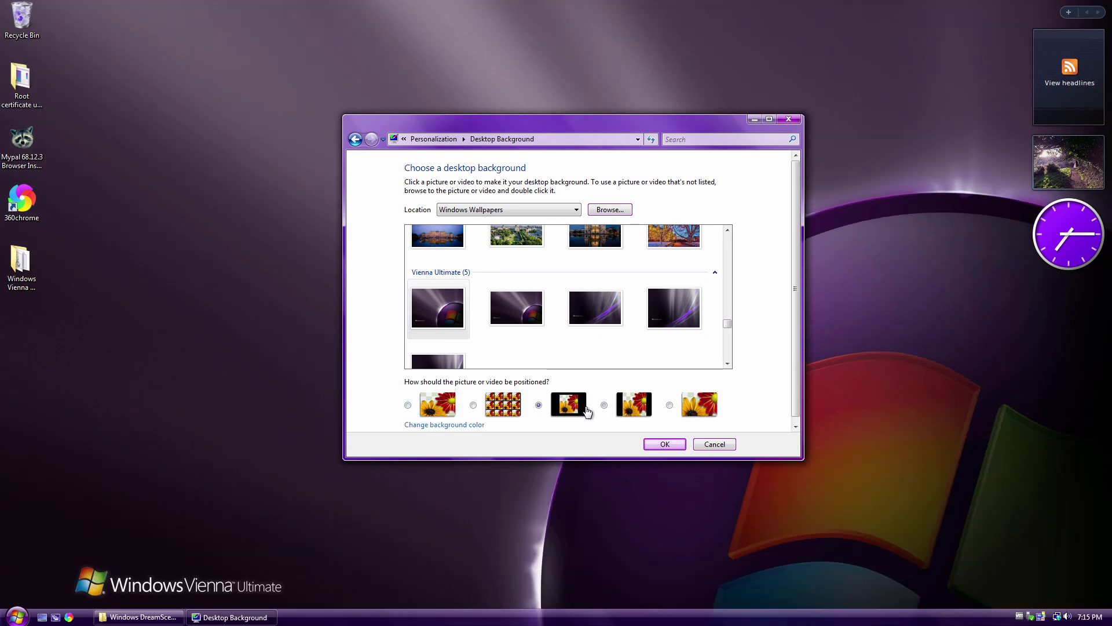
left_click(234, 617)
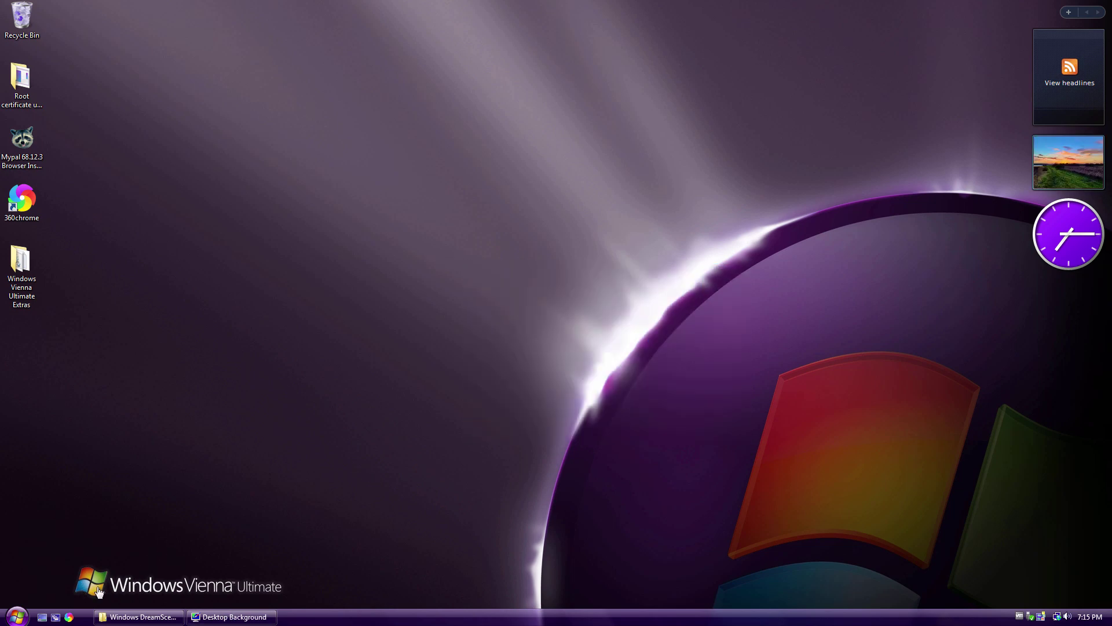
Try the second Vienna Ultimate image filling the screen, then the third image.
left_click(230, 618)
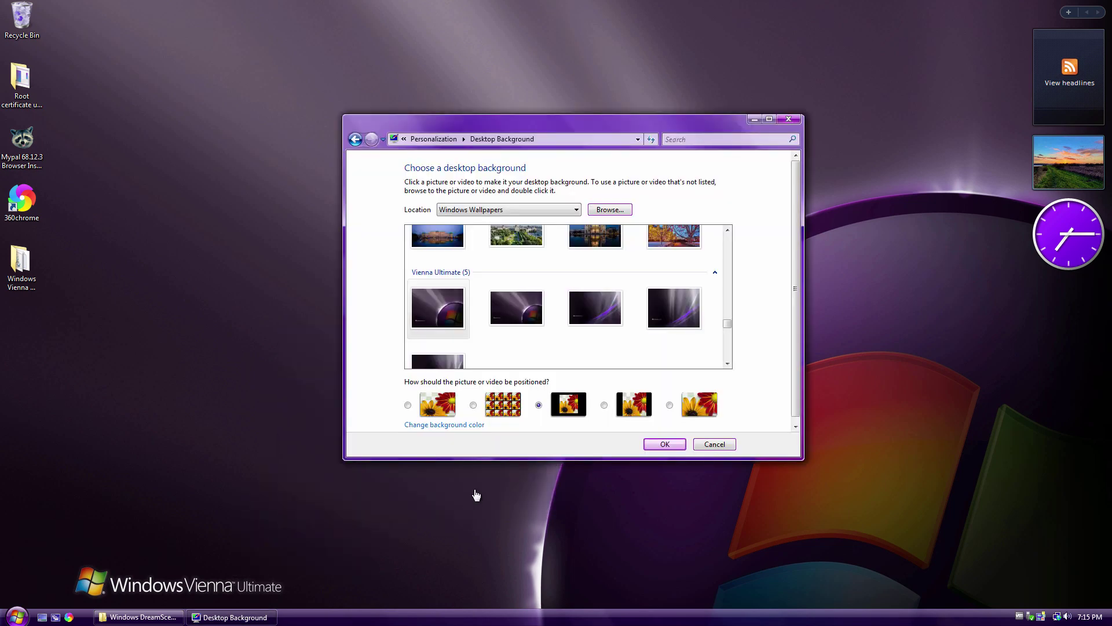
left_click(527, 320)
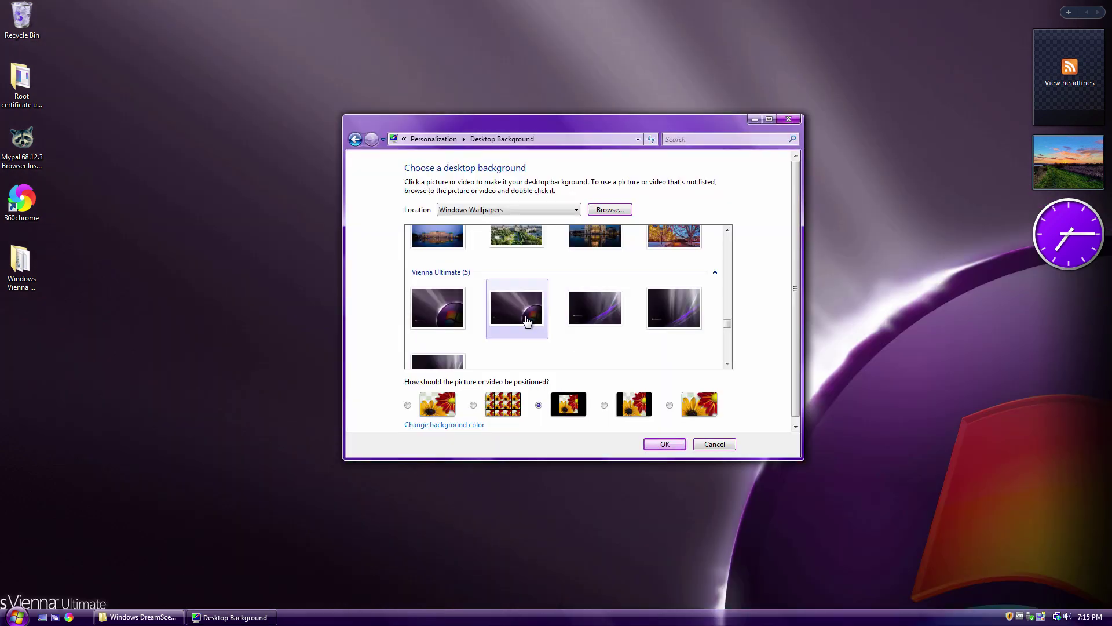
left_click(445, 413)
left_click(664, 444)
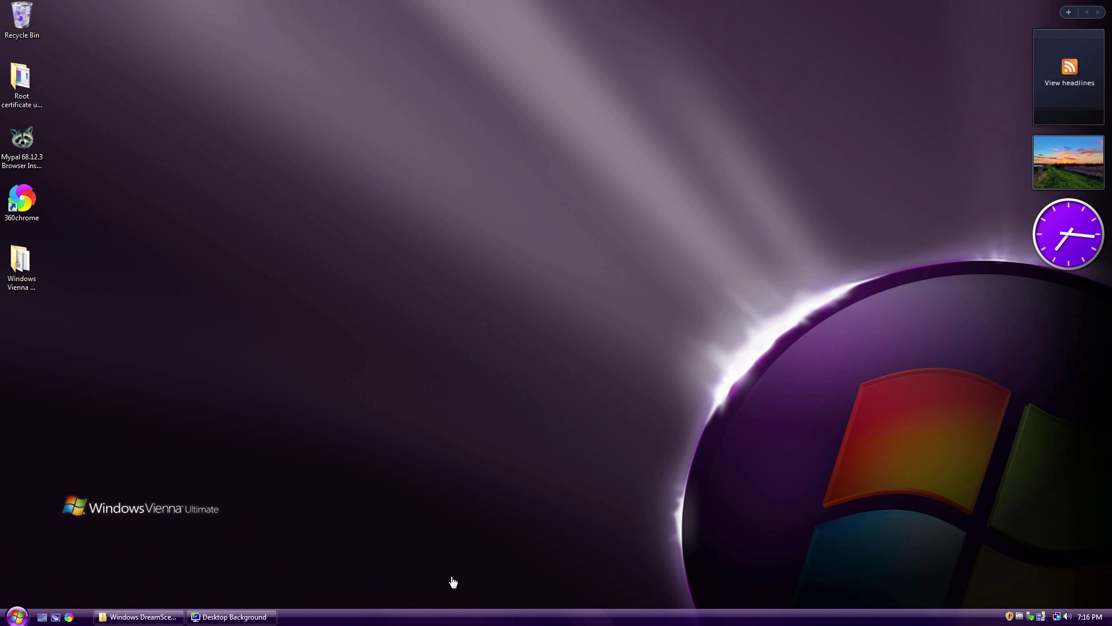
left_click(242, 618)
left_click(607, 318)
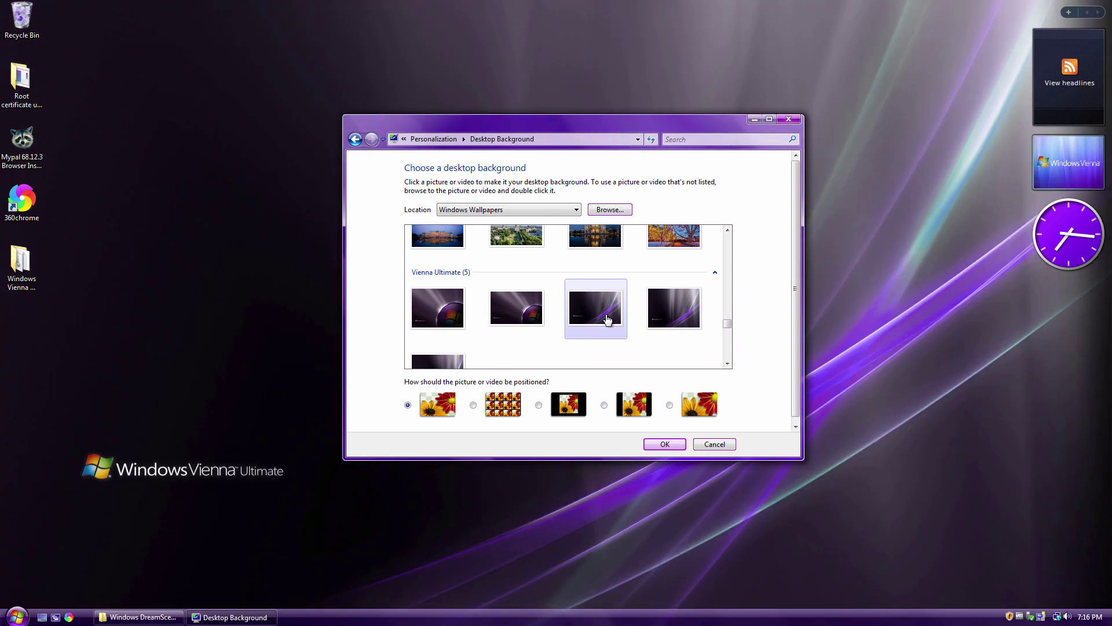
left_click(664, 444)
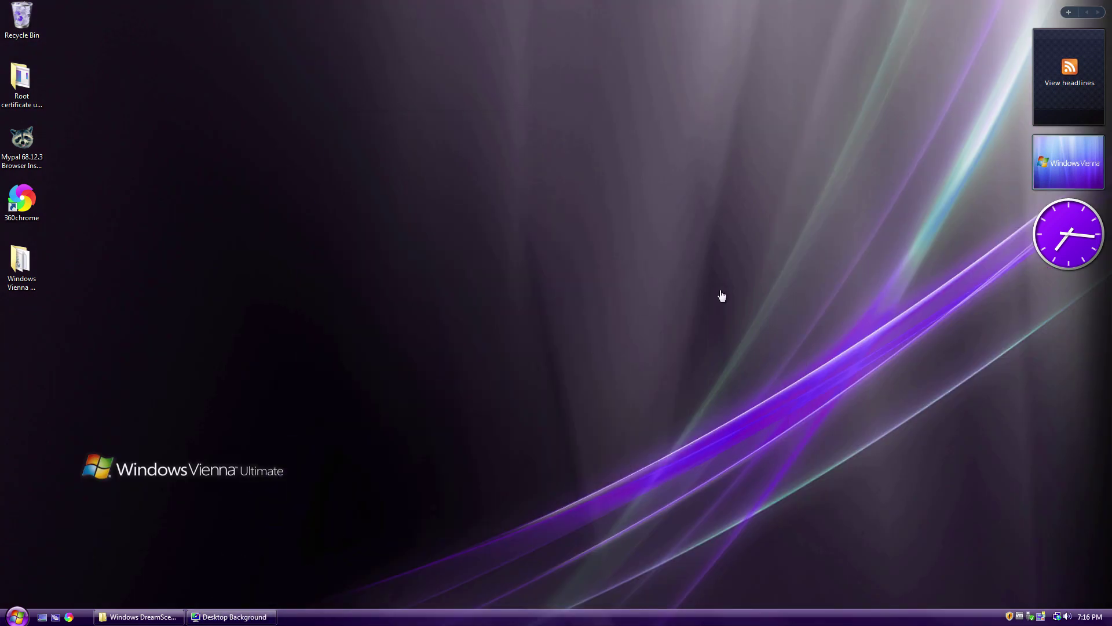
Set the fourth, then the fifth Vienna Ultimate image as the wallpaper.
left_click(250, 618)
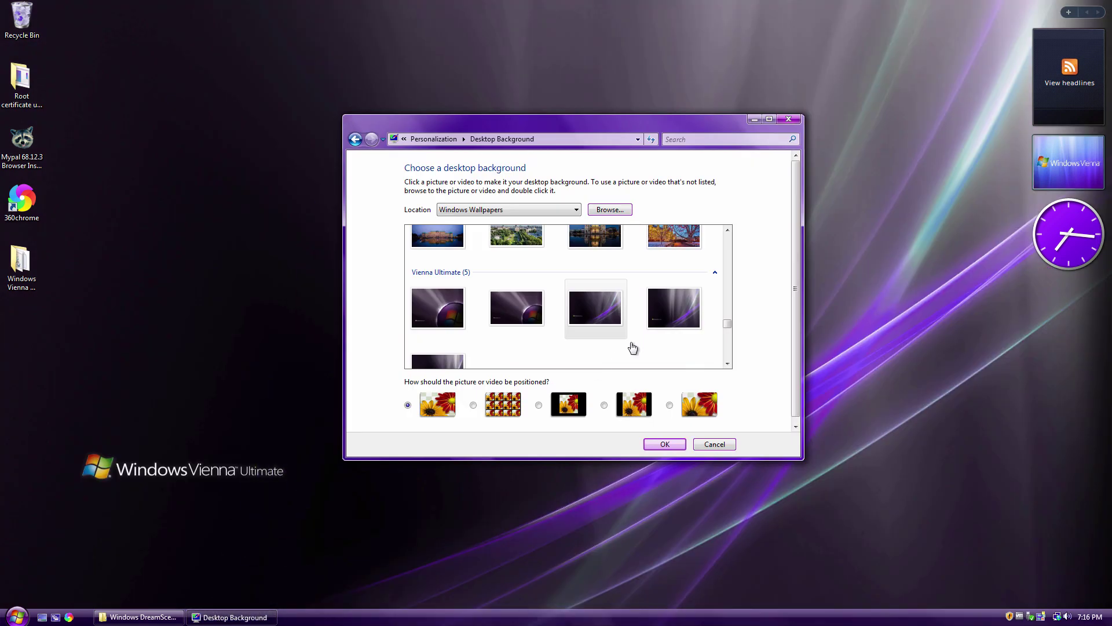
left_click(646, 302)
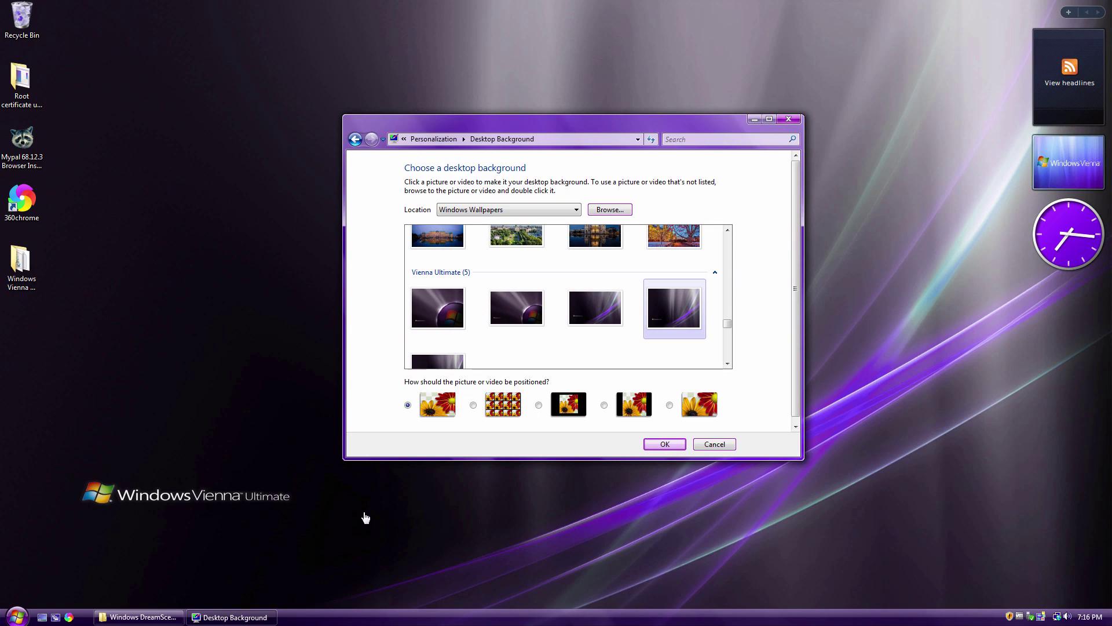
left_click(454, 364)
left_click(255, 617)
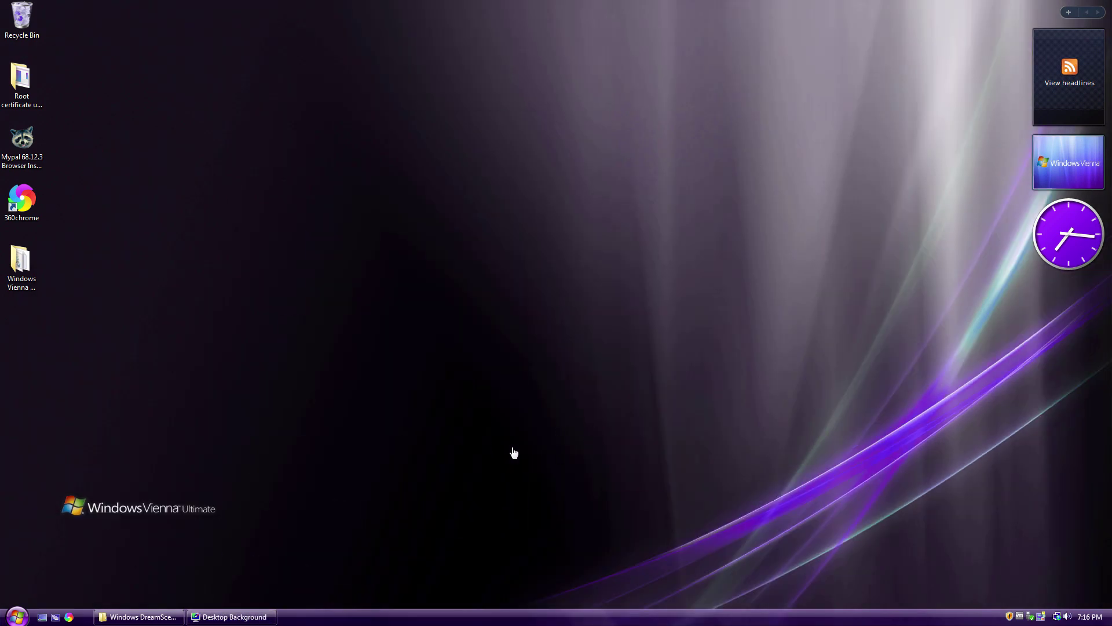
left_click(234, 617)
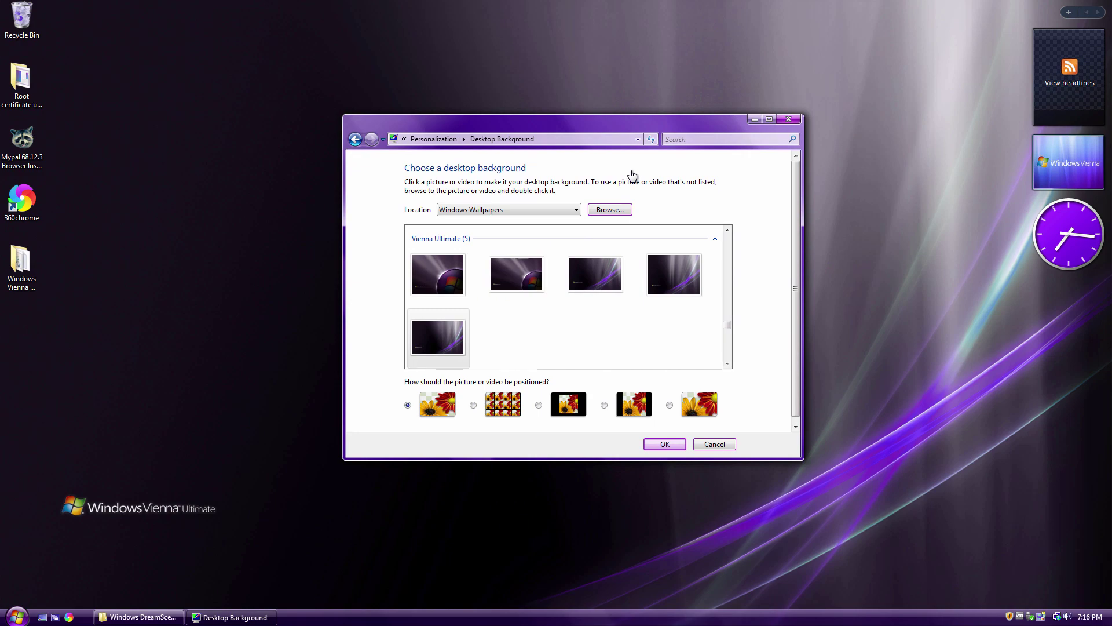
Scroll through the remaining wallpaper groups and return to the Personalization page.
scroll(723, 328, "down", 2)
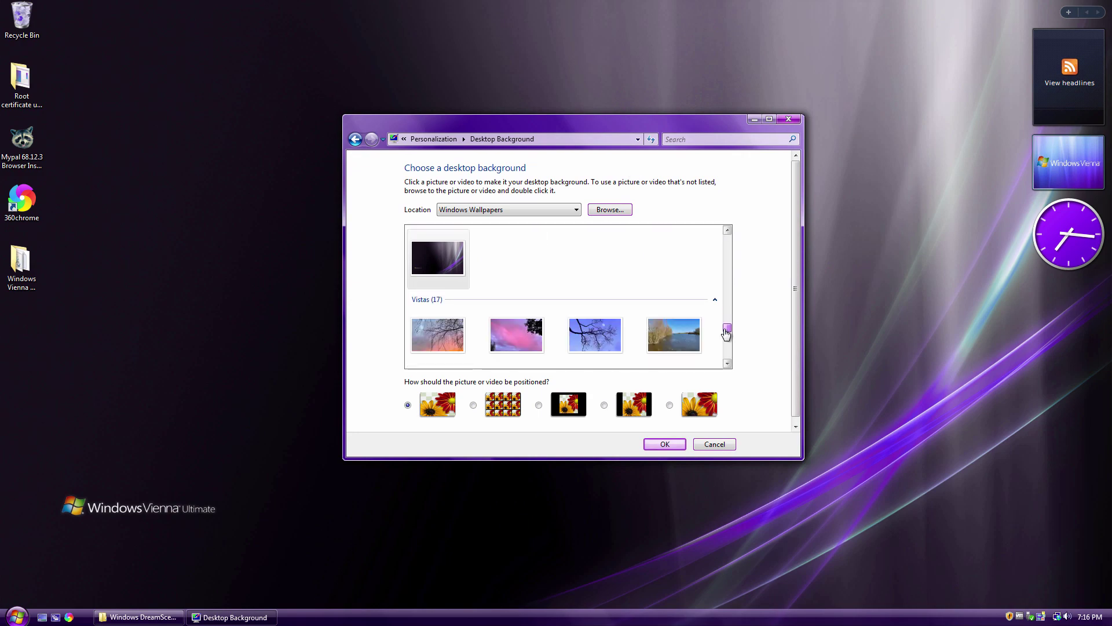
left_click_drag(699, 124, 657, 166)
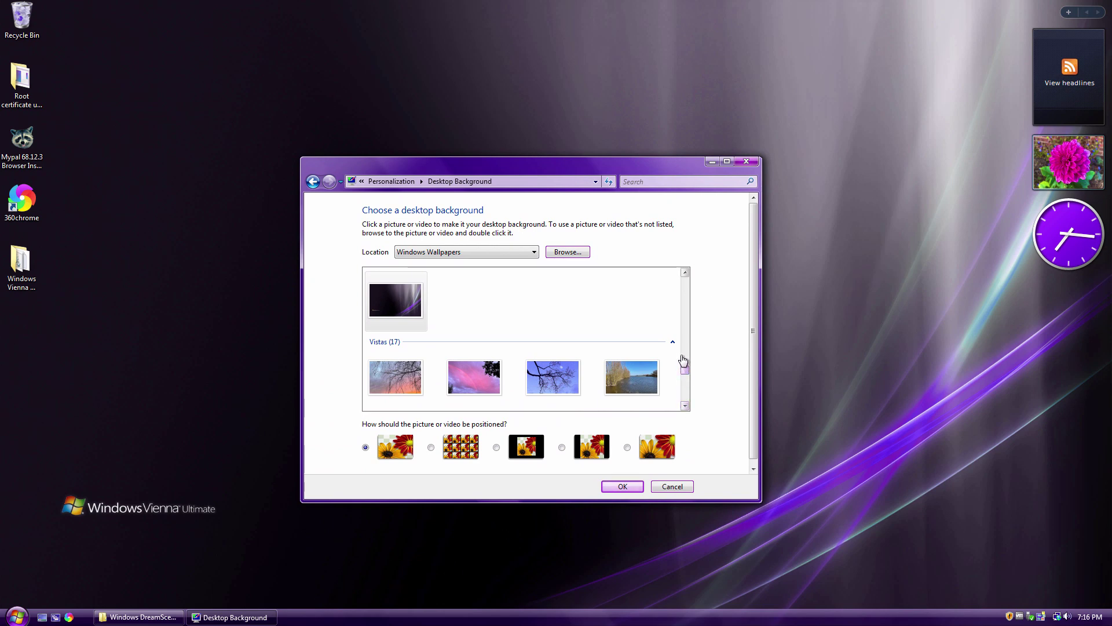
left_click_drag(684, 369, 687, 399)
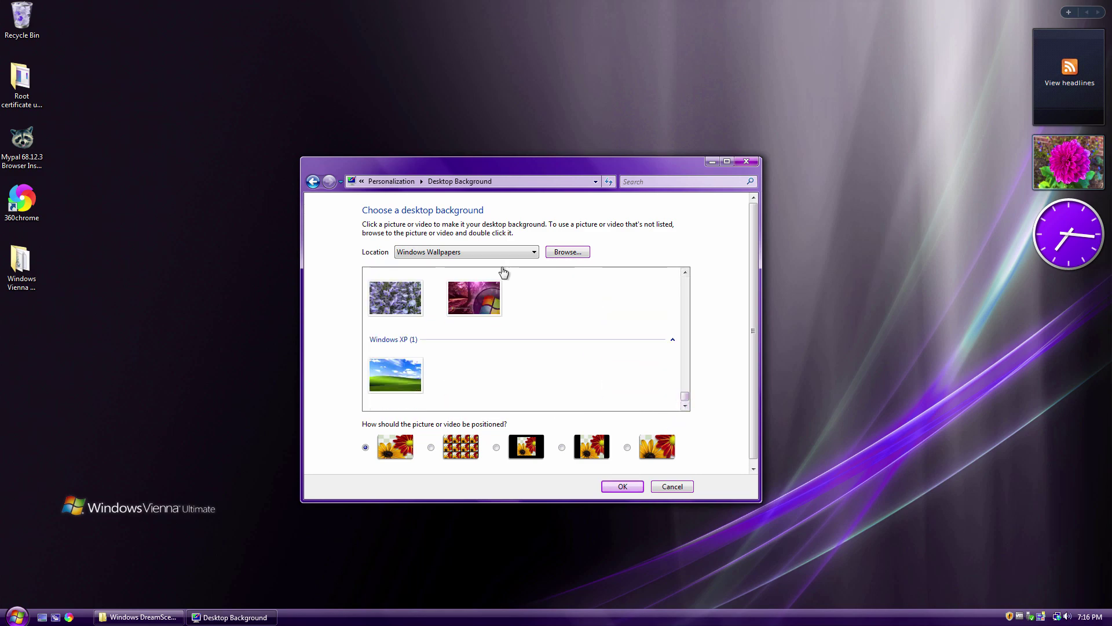
key("alt+Left")
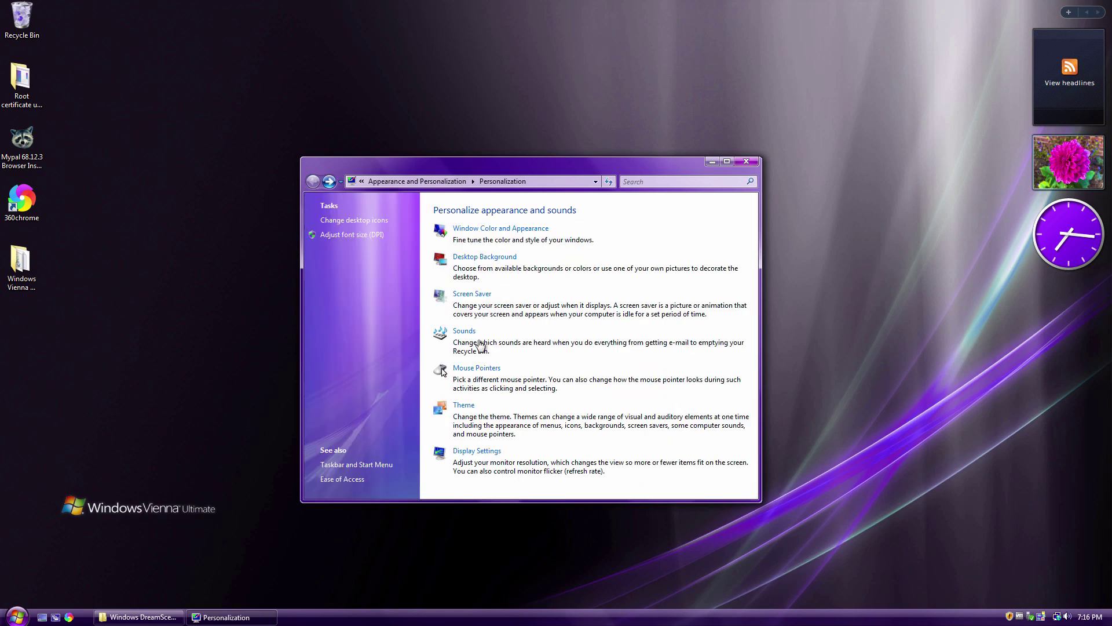
Apply the Windows Longhorn M6 theme in Theme Settings.
left_click(463, 406)
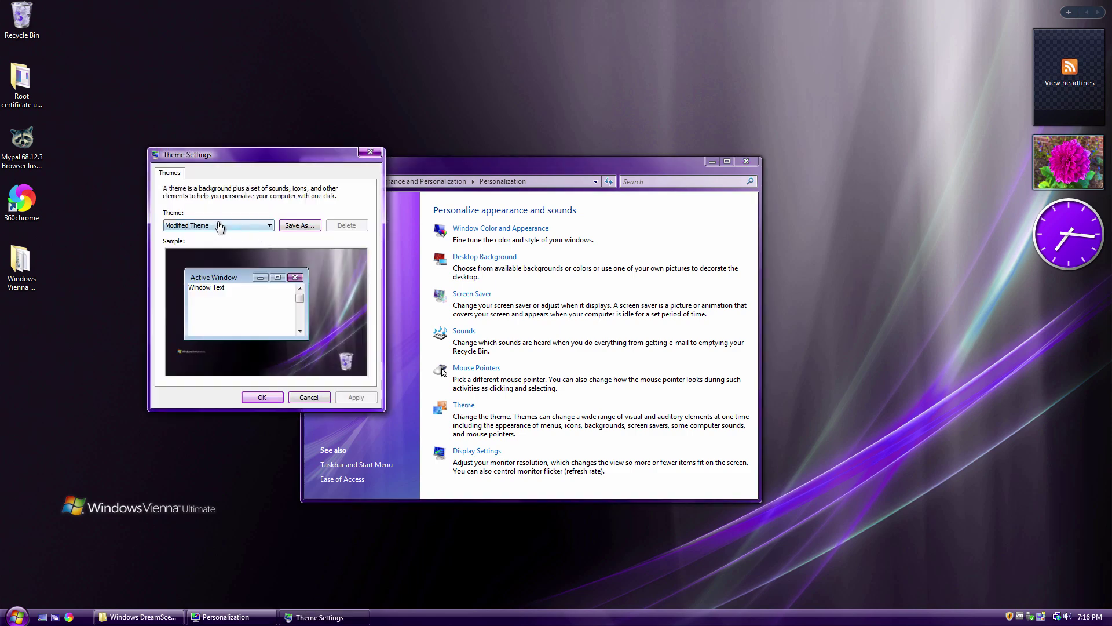
left_click(234, 230)
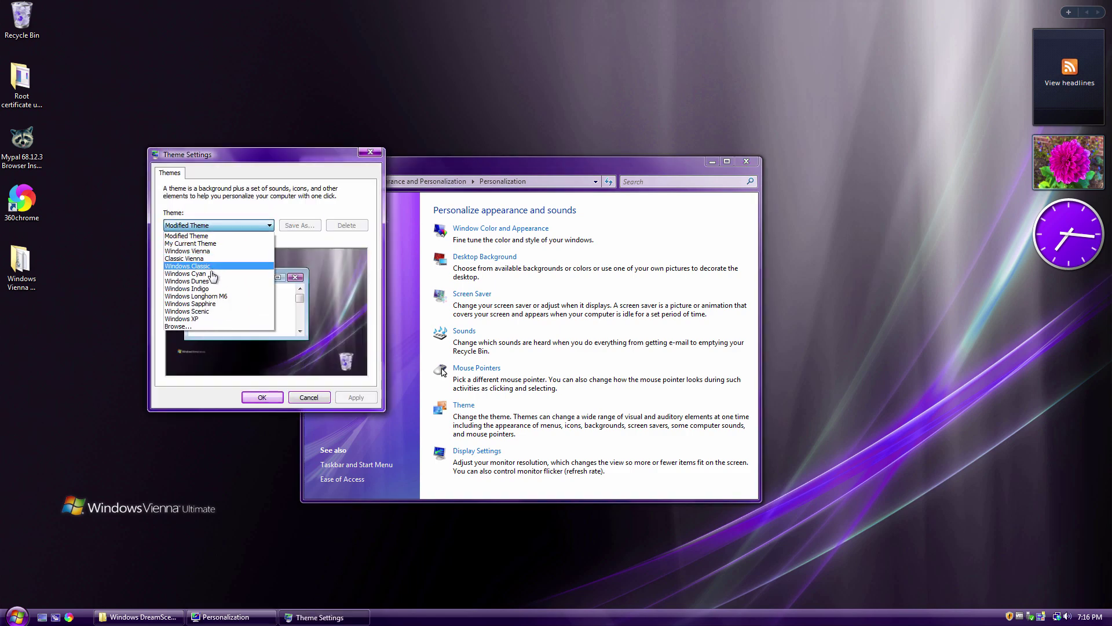
left_click(204, 296)
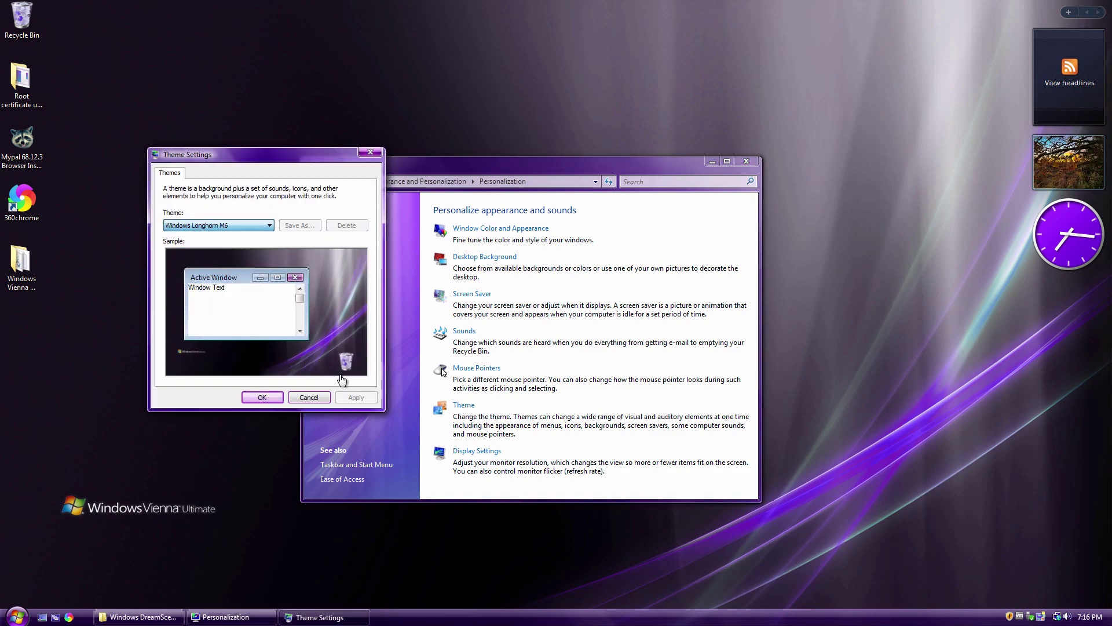
left_click(354, 397)
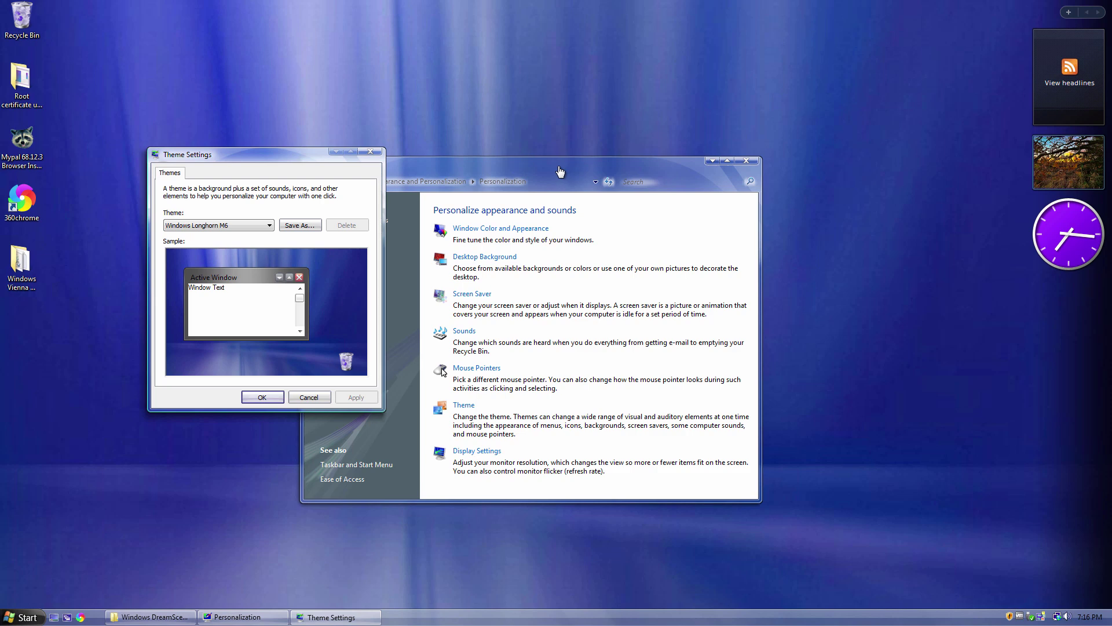
Reposition, maximize and restore the Personalization window, then check the Start menu and volume slider.
left_click_drag(560, 171, 684, 172)
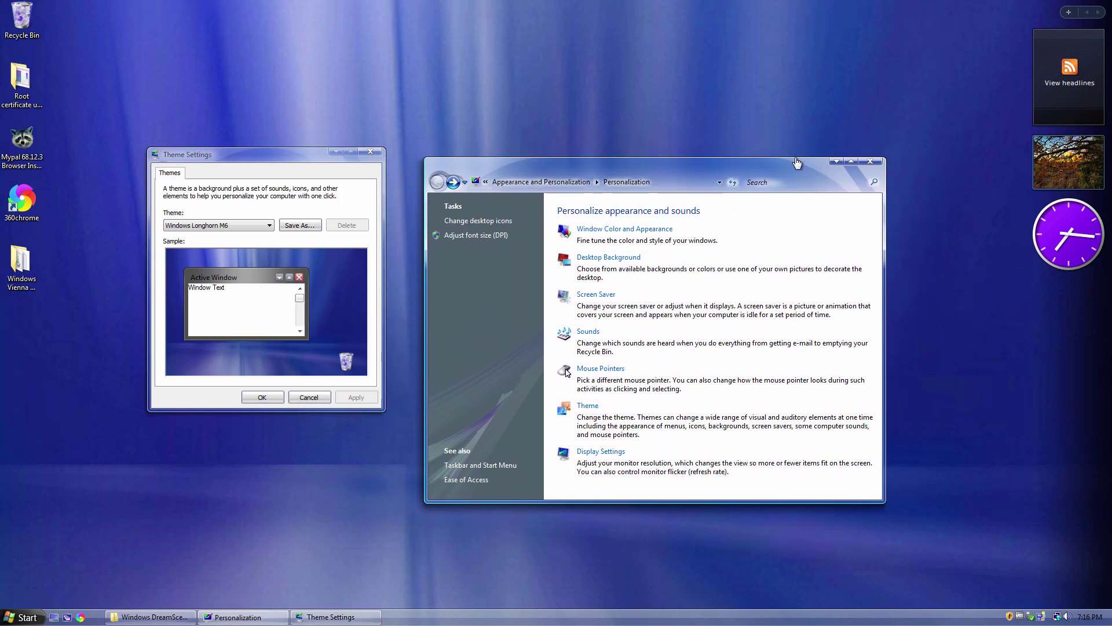
left_click_drag(732, 176, 750, 175)
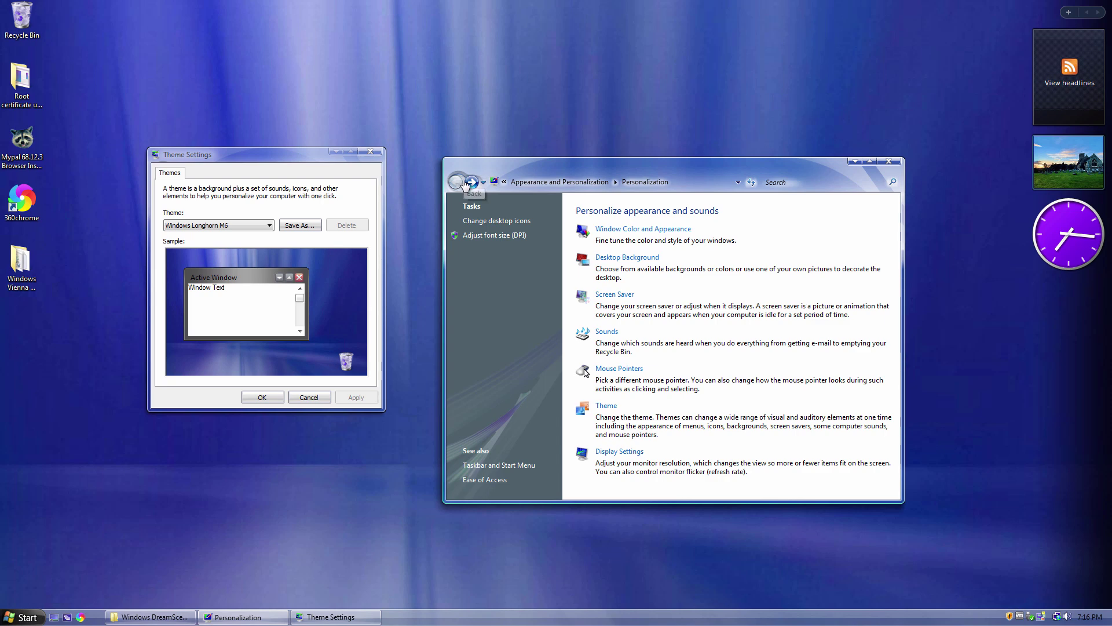
left_click_drag(562, 172, 647, 175)
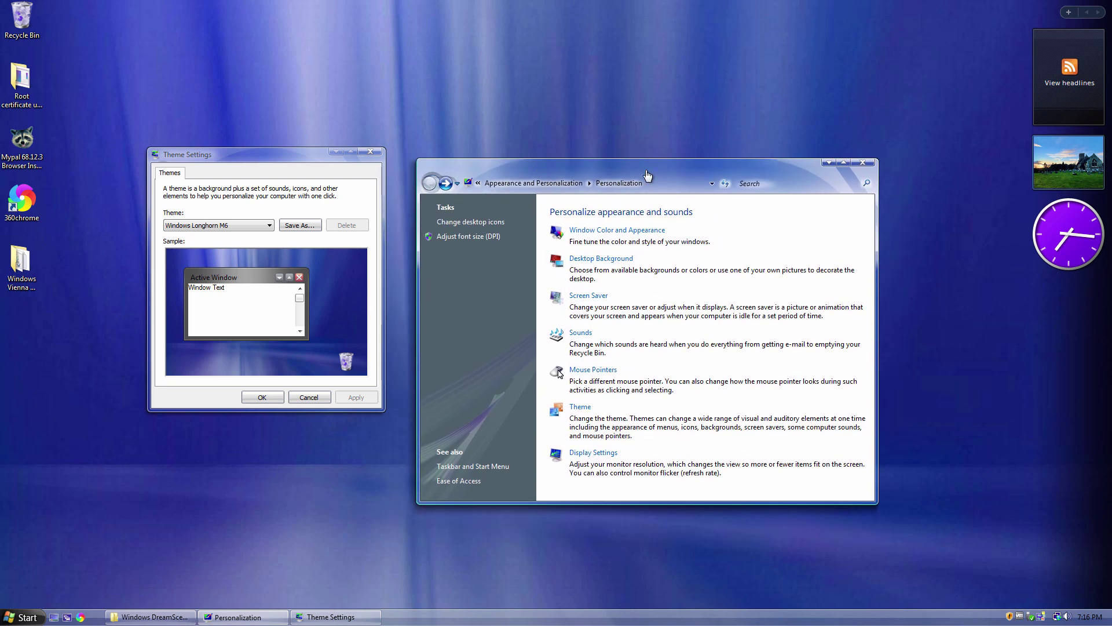
left_click(844, 162)
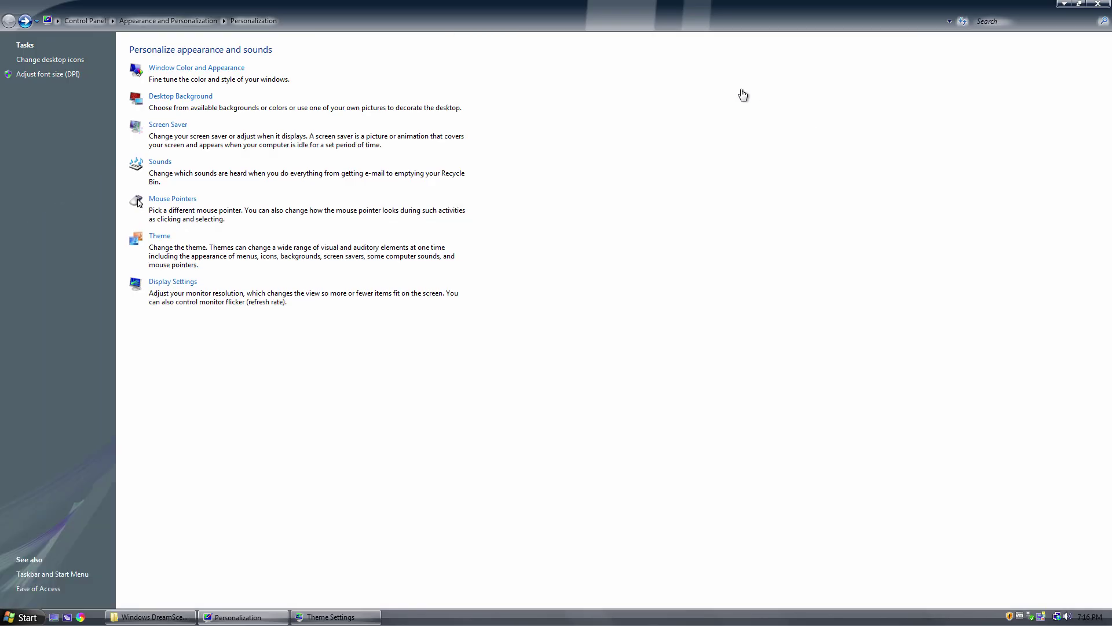
double_click(731, 7)
mouse_move(691, 171)
left_mouse_down()
mouse_move(728, 164)
mouse_move(704, 165)
left_mouse_up()
key("super")
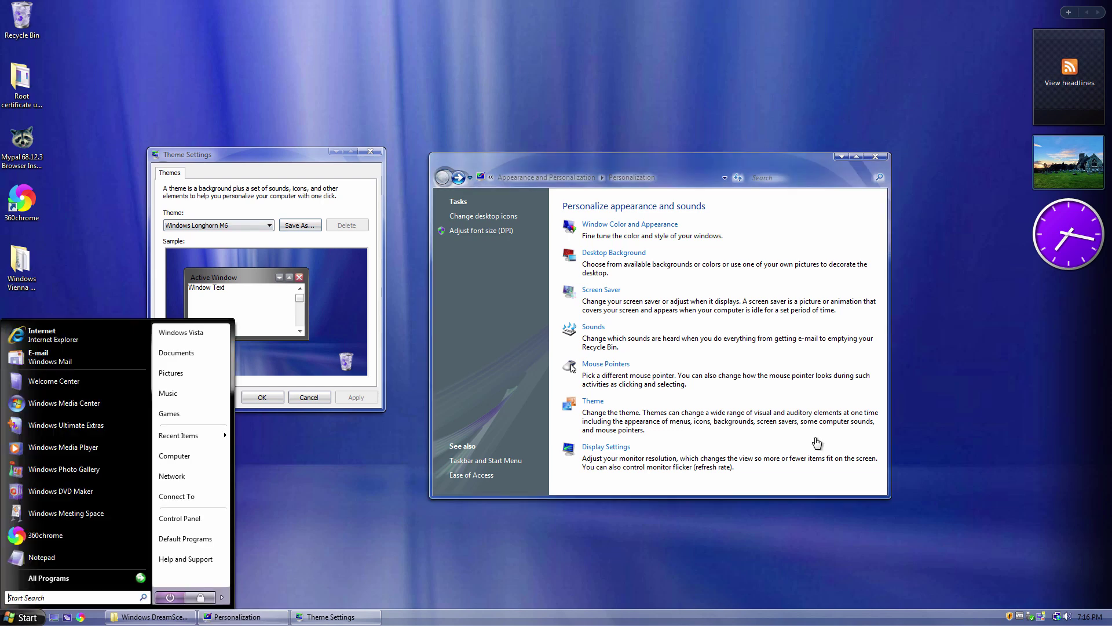
left_click(1068, 618)
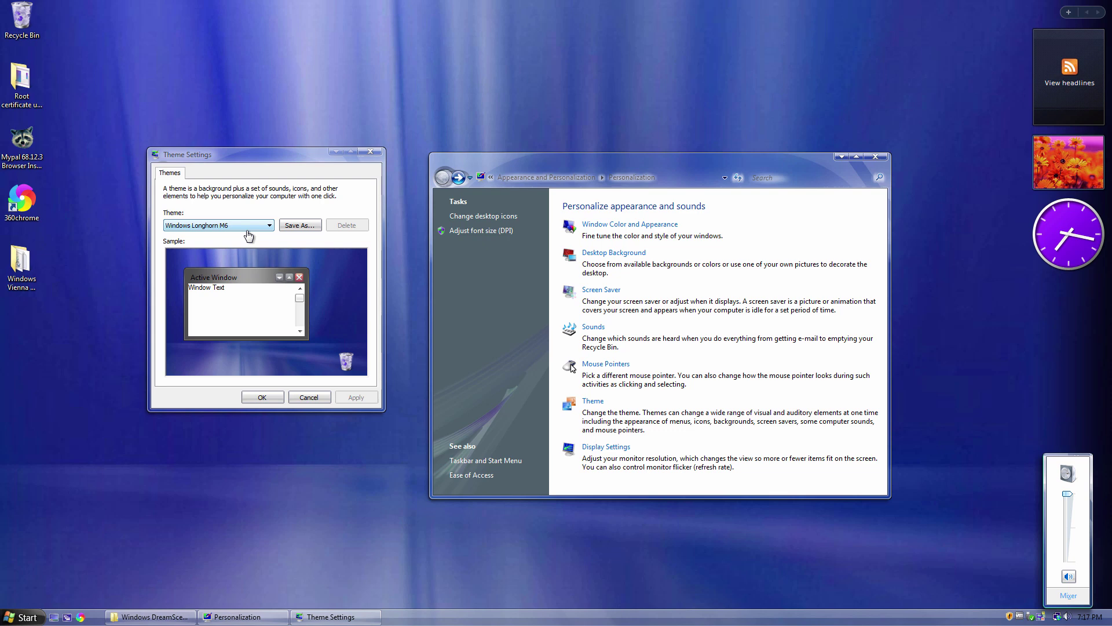
Apply the Windows Scenic theme from the Theme list.
left_click(248, 229)
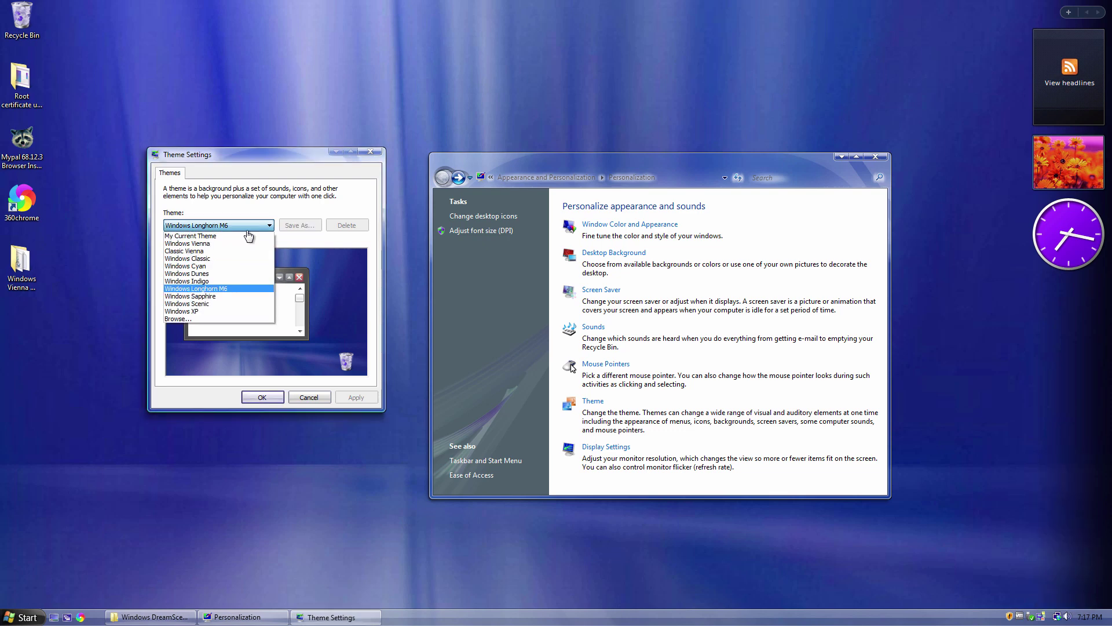
left_click(208, 296)
left_click(243, 226)
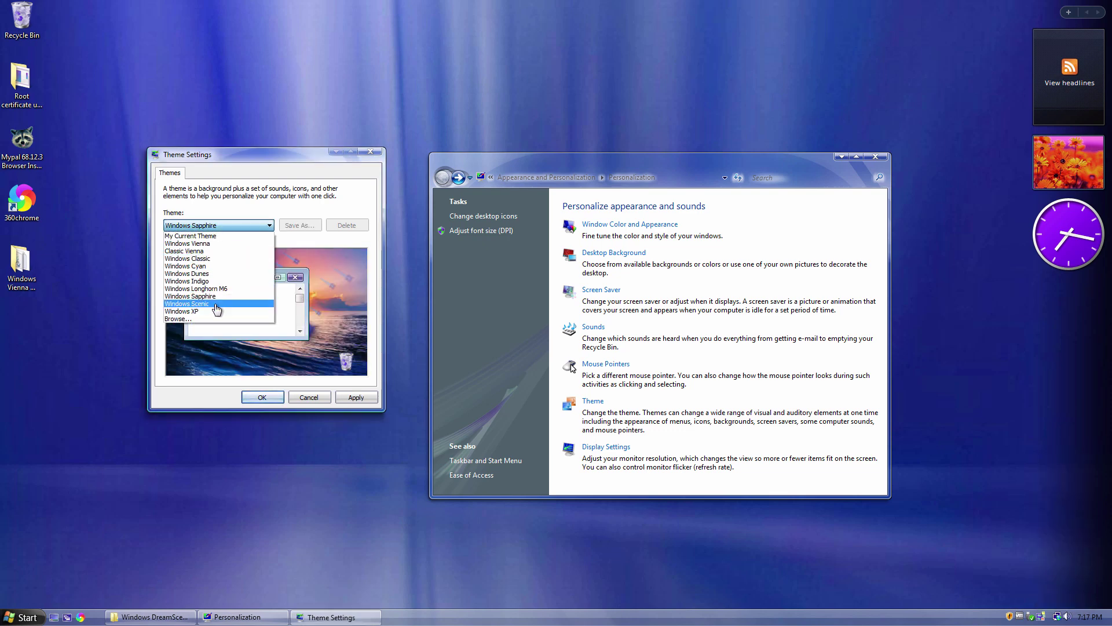
left_click(216, 305)
left_click(342, 398)
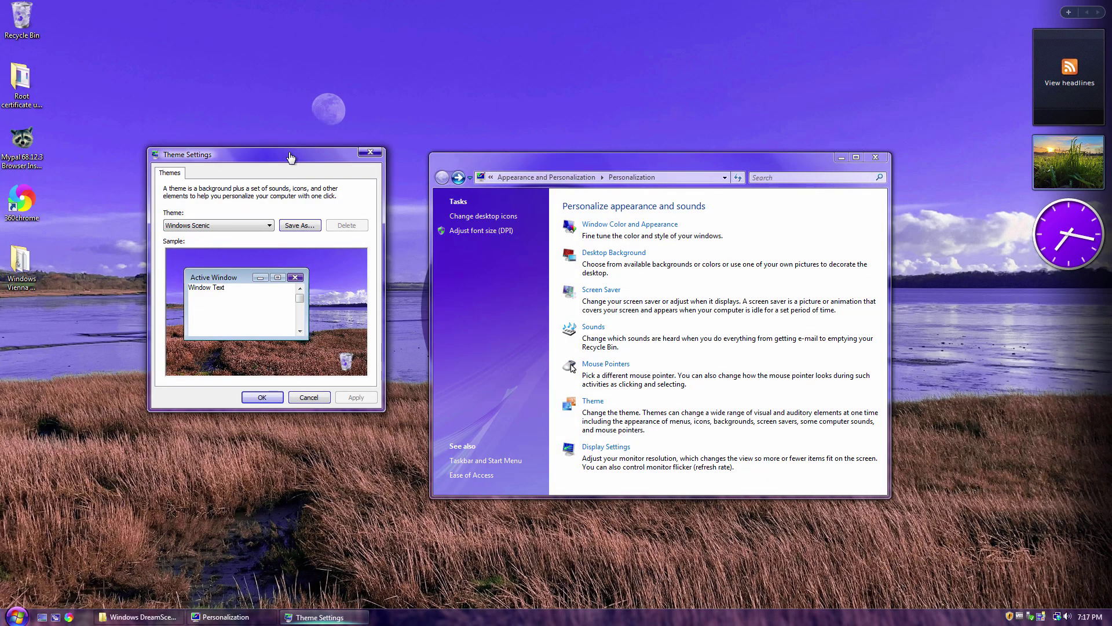
left_click_drag(291, 156, 597, 142)
Open Computer and the user's personal folder to check the Scenic look, then close them.
key("super")
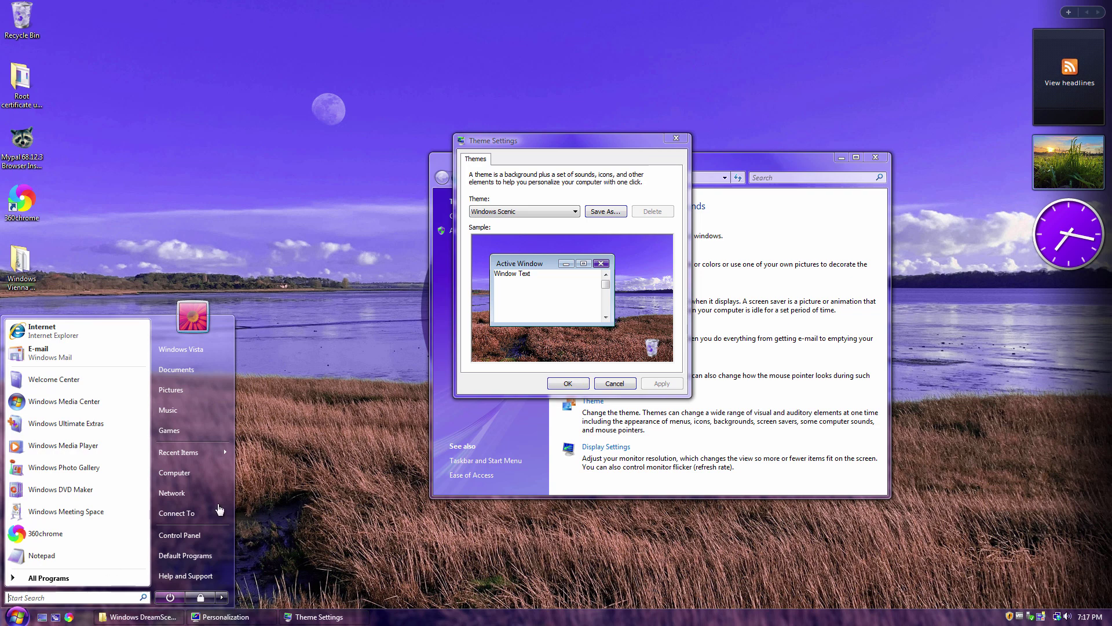
left_click(177, 472)
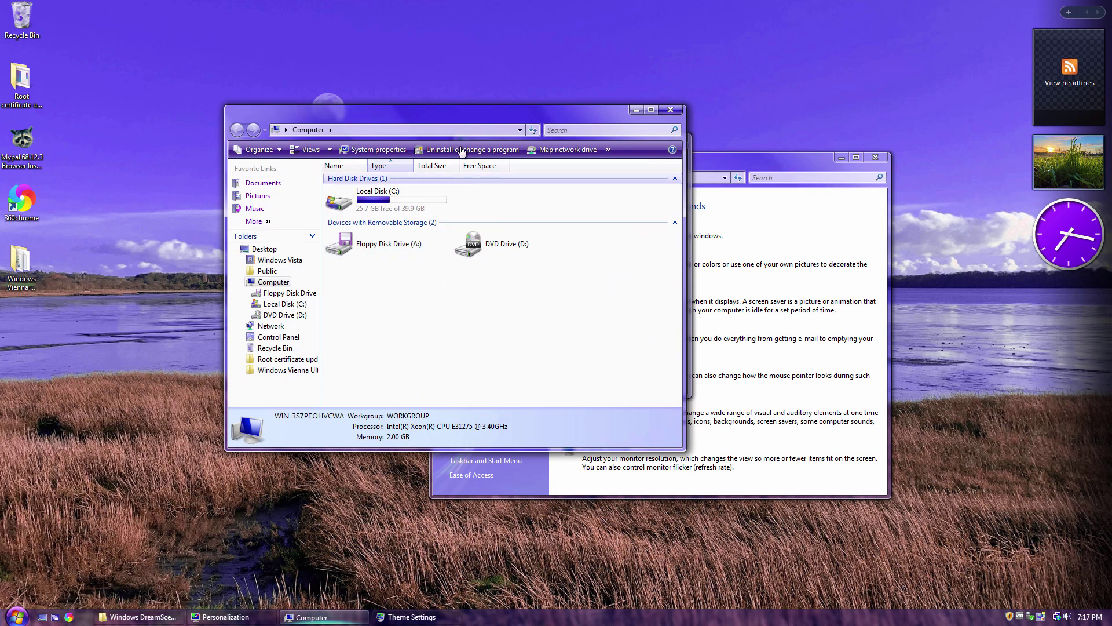
left_click_drag(472, 120, 519, 158)
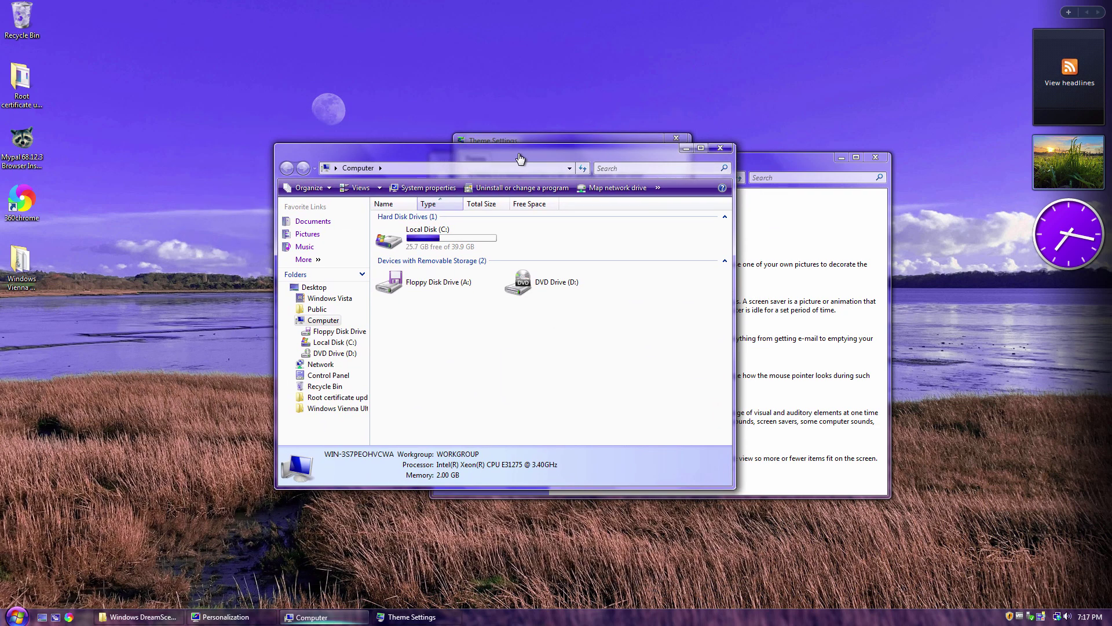
left_click(722, 149)
left_click(669, 172)
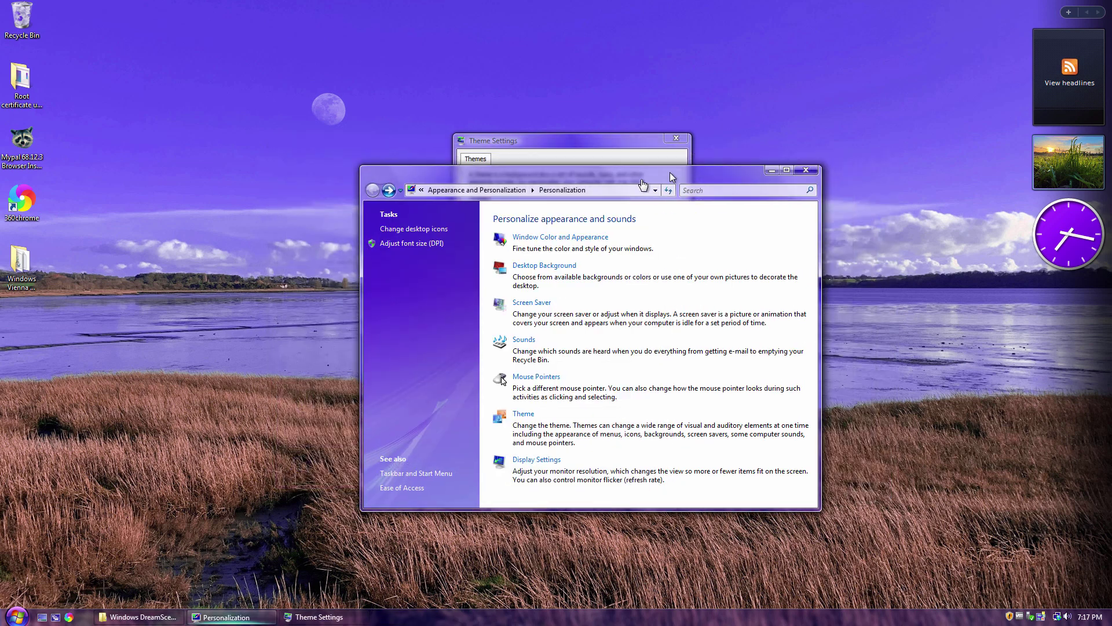
left_click(771, 180)
left_click(18, 614)
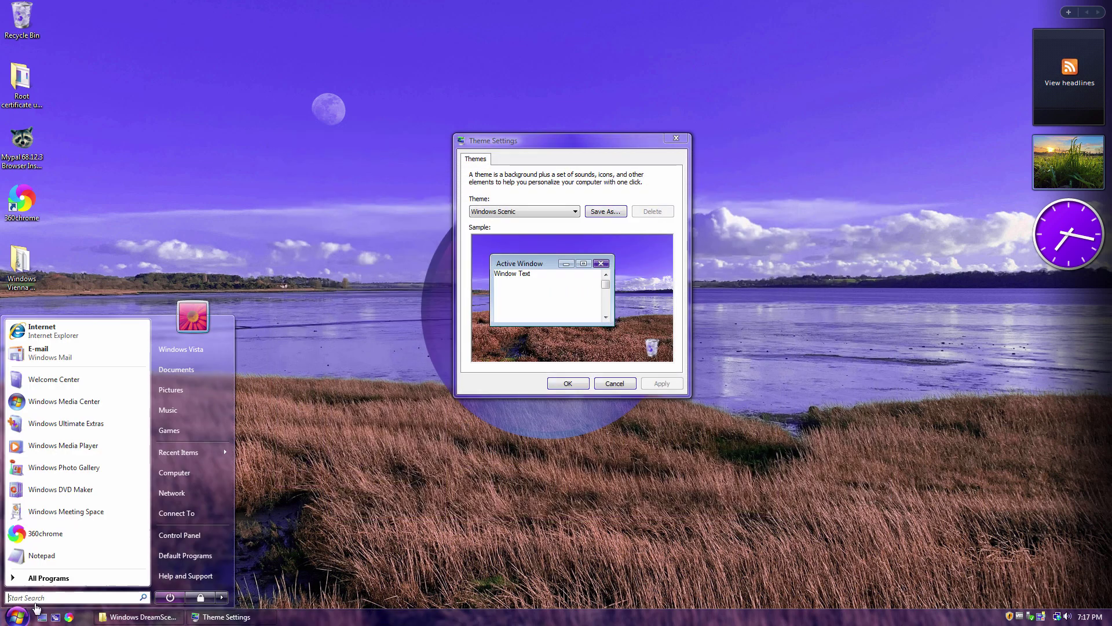
left_click(185, 350)
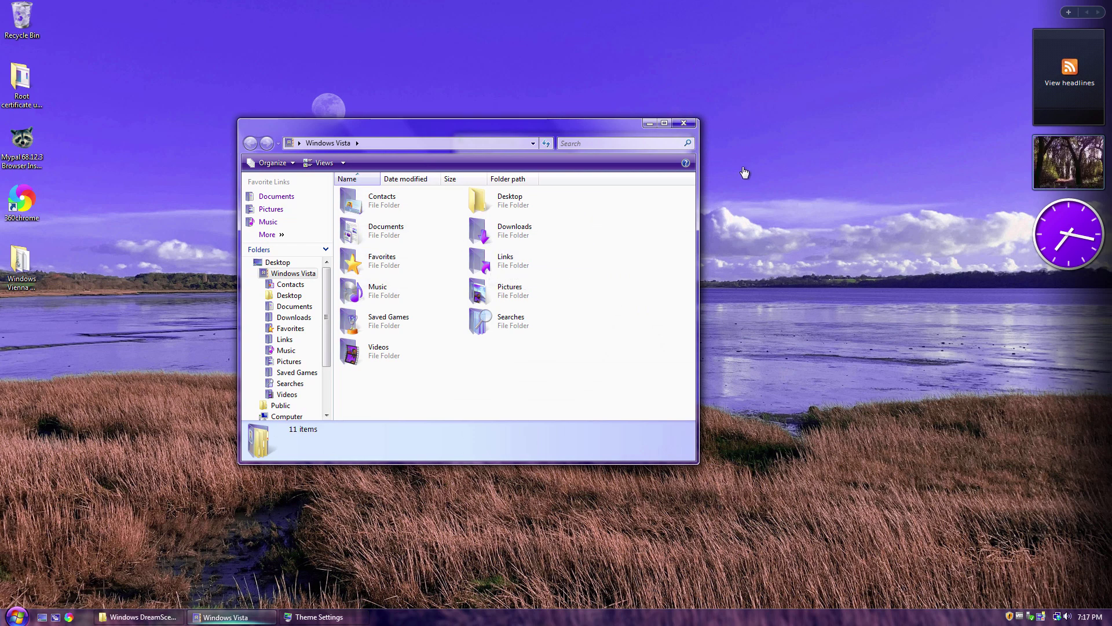
left_click(684, 123)
Choose the Windows XP theme and confirm Theme Settings with OK.
left_click(550, 212)
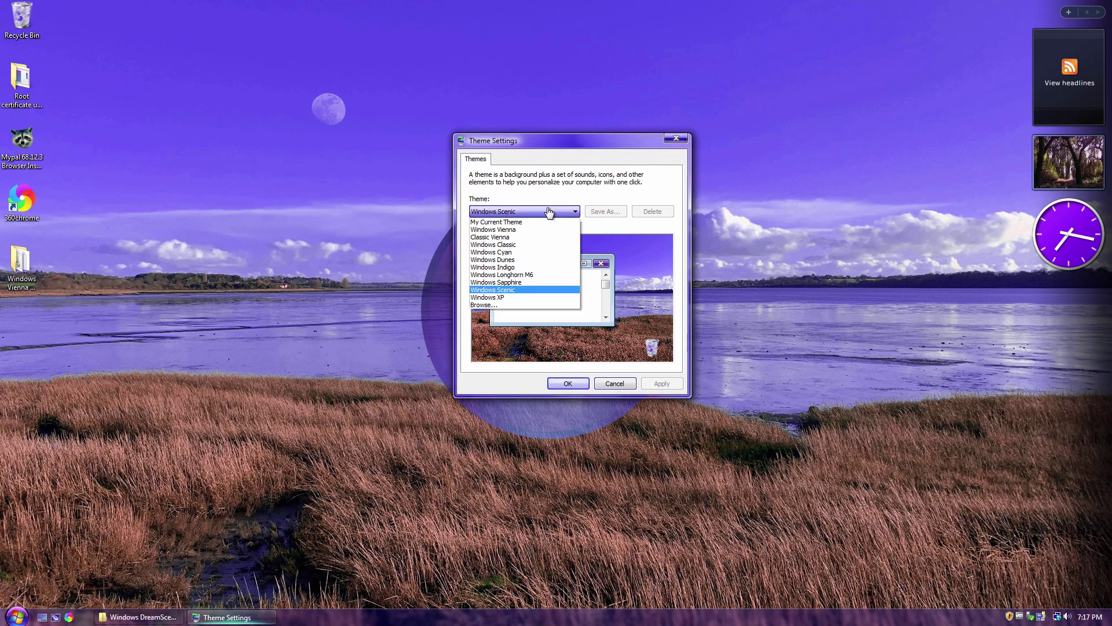
left_click(520, 297)
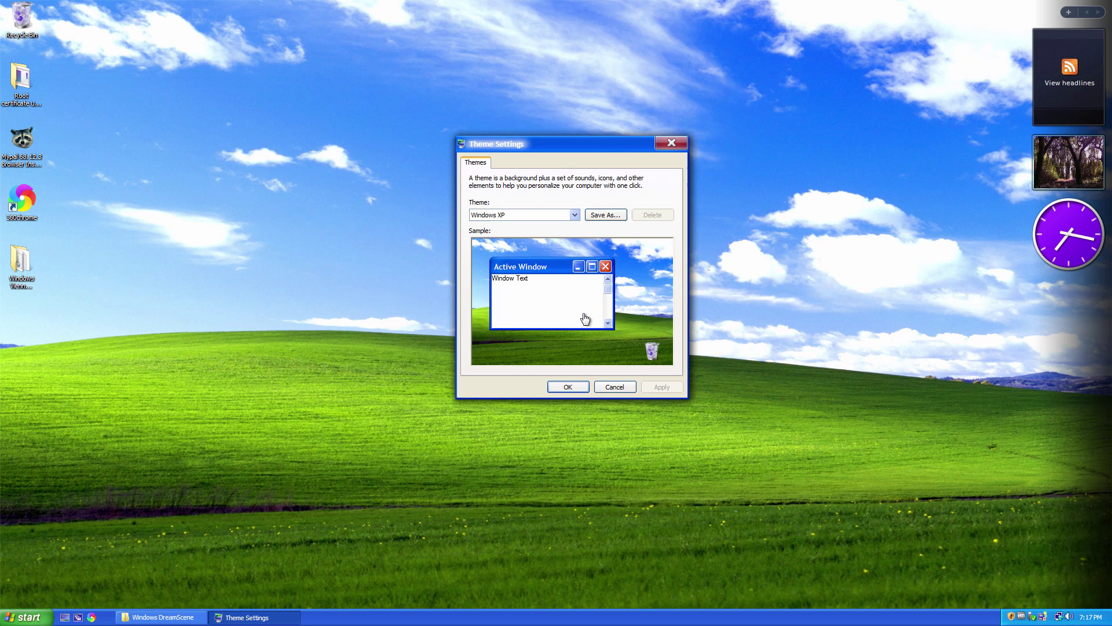
left_click(568, 389)
Set the sky clip from Windows DreamScene Content as the animated background and view it.
left_click(533, 233)
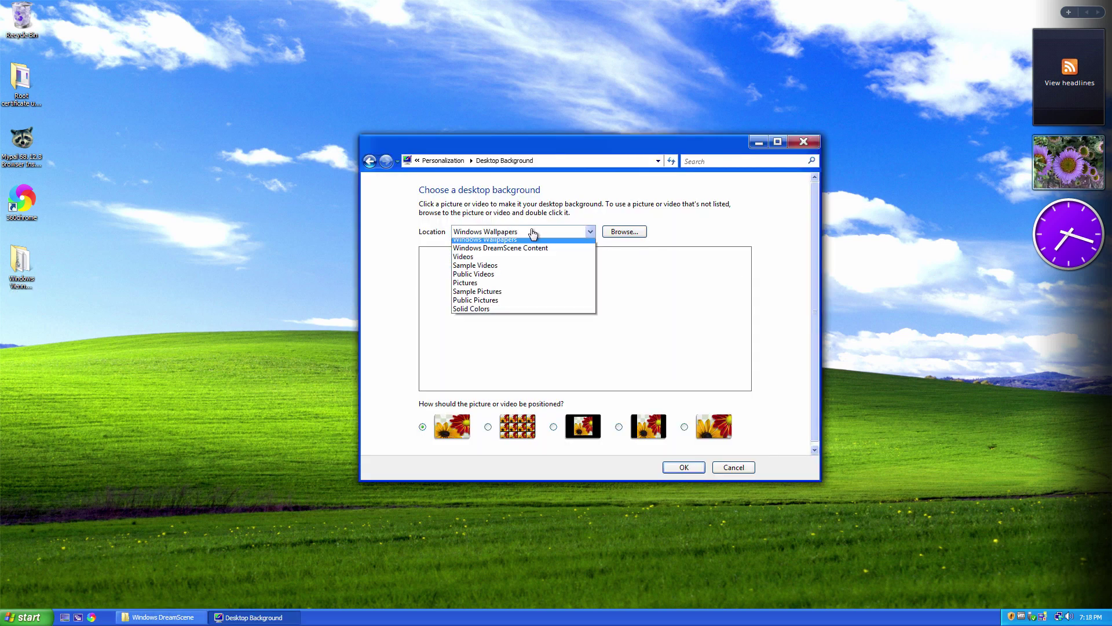
left_click(531, 254)
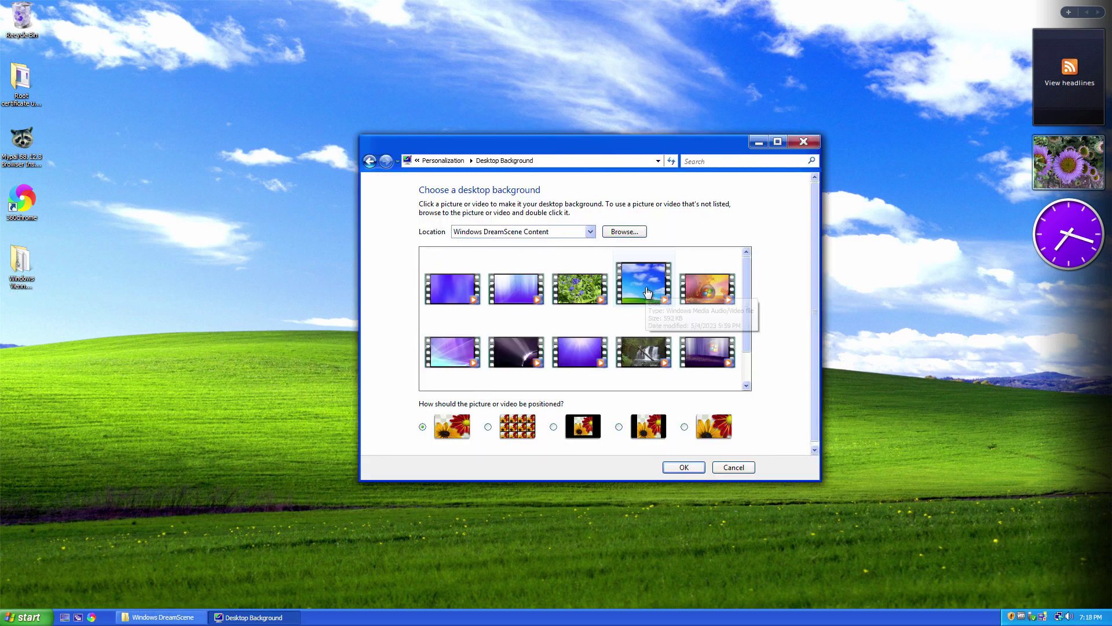
left_click(642, 293)
left_click(758, 142)
left_click(26, 617)
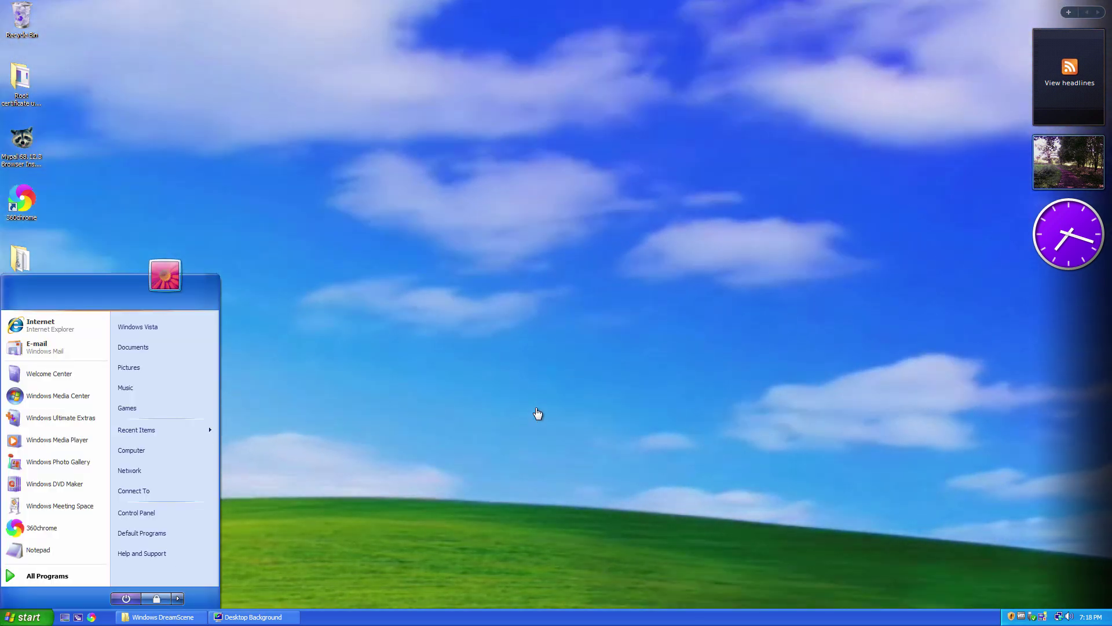
left_click(536, 415)
key("super")
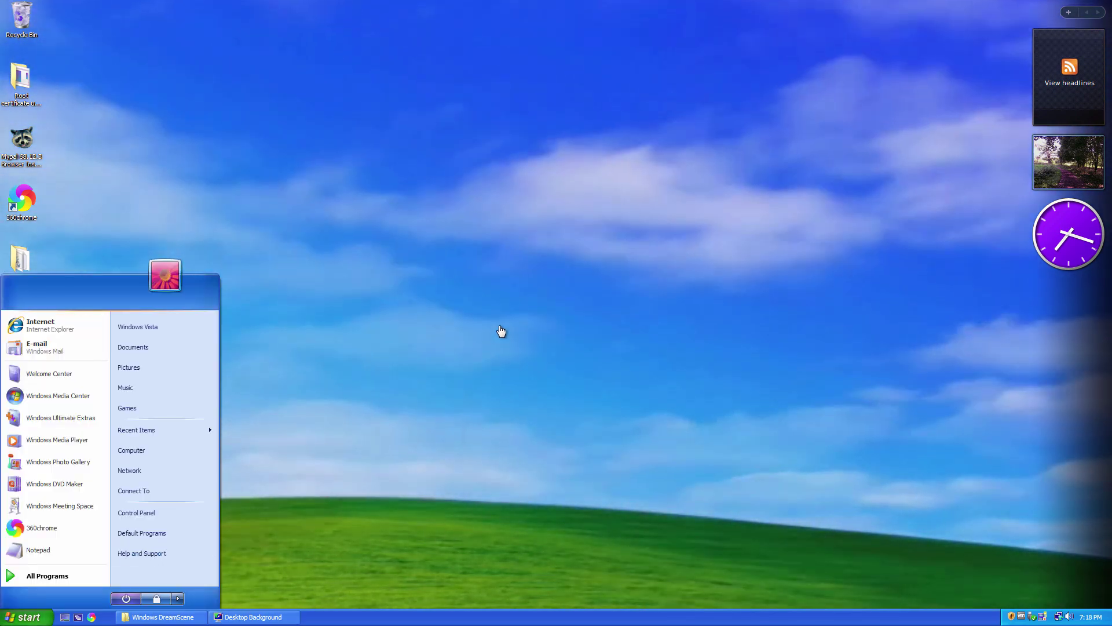
left_click(513, 313)
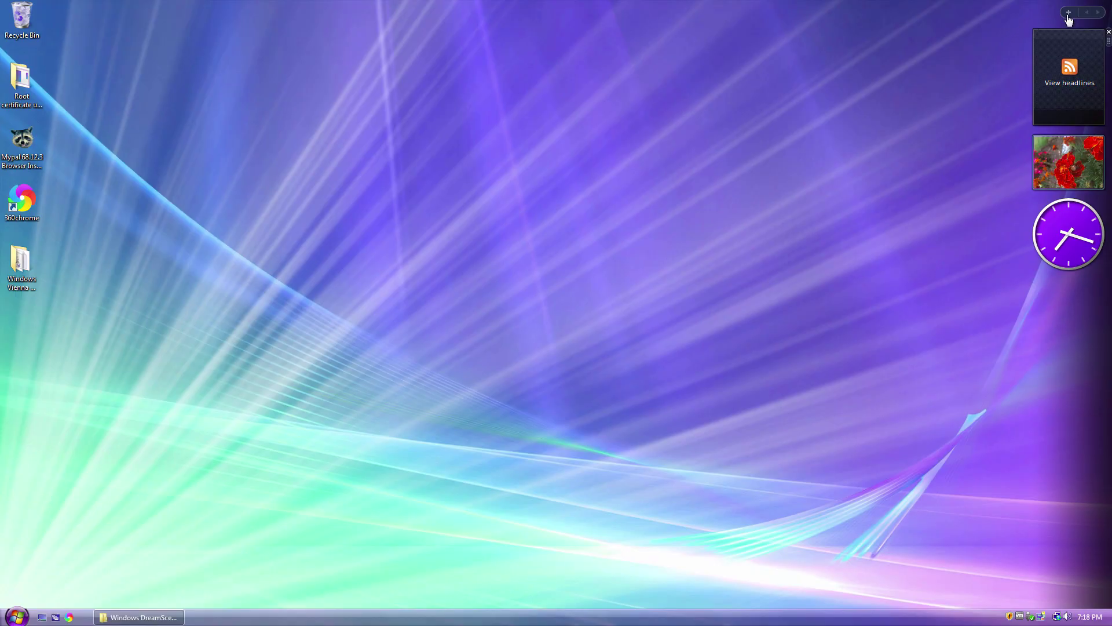
Add the Quick Launch gadget below the clock and briefly try the carosel gadget.
left_click(1069, 12)
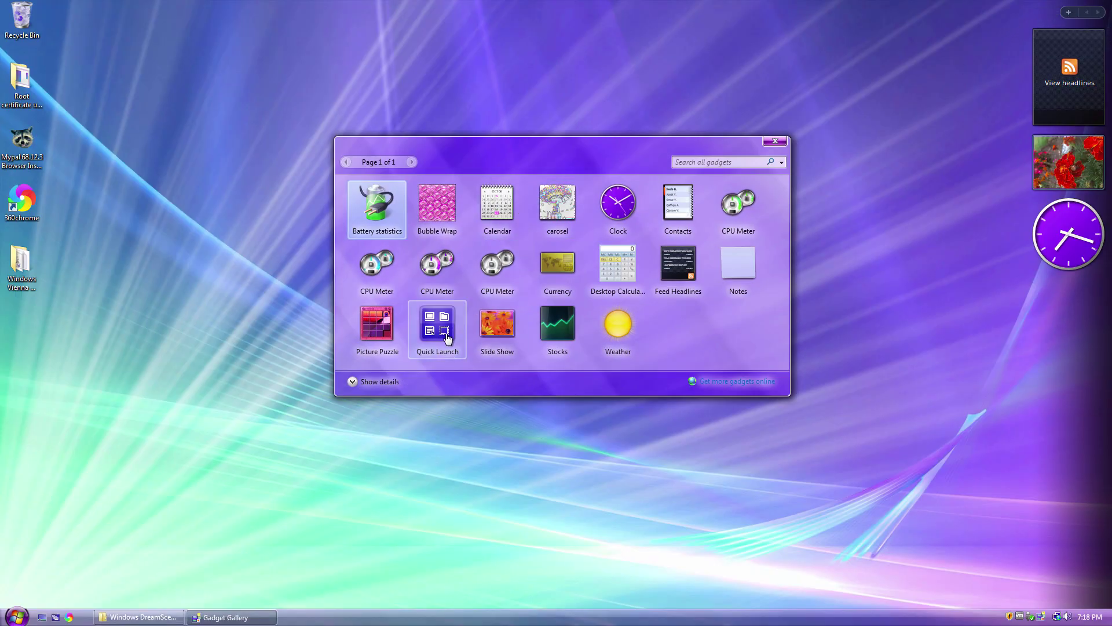
left_click_drag(494, 365, 1069, 313)
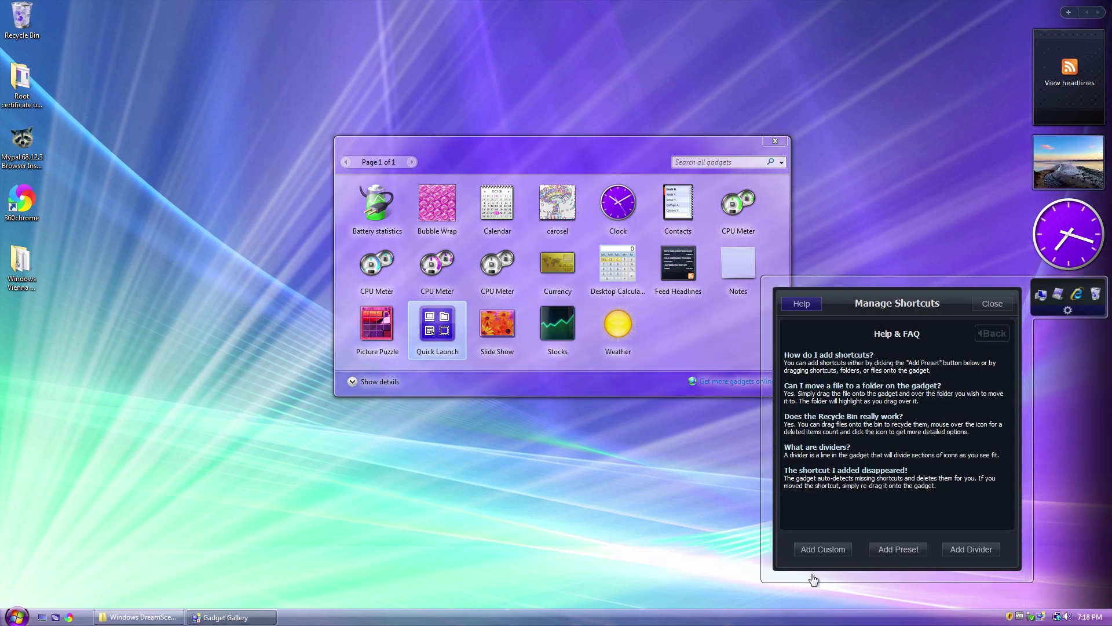
left_click(993, 311)
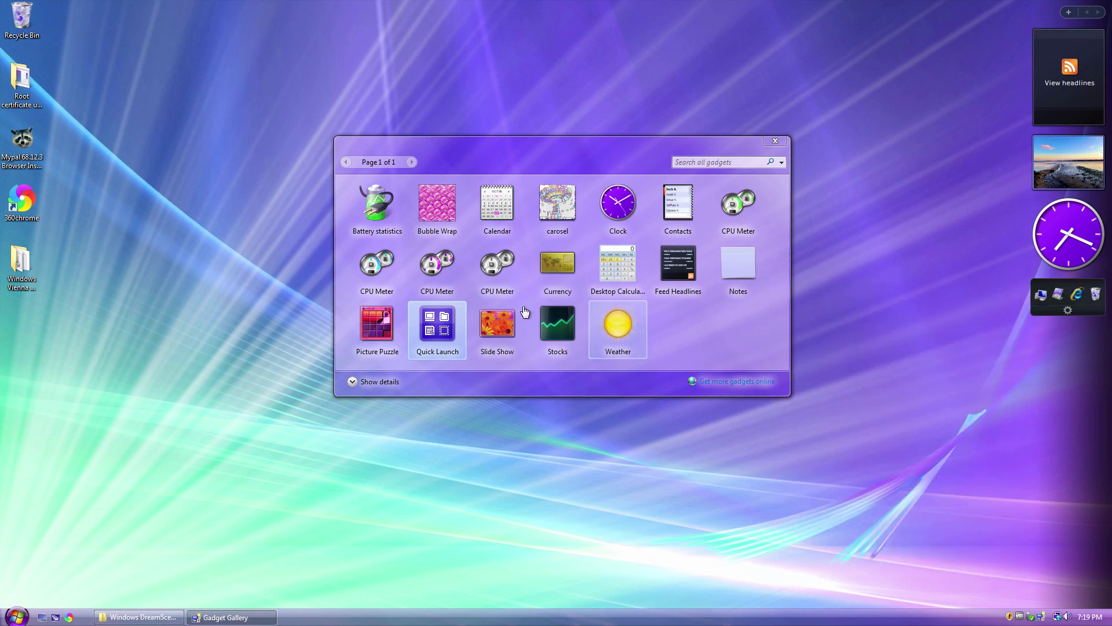
left_click_drag(558, 203, 1066, 385)
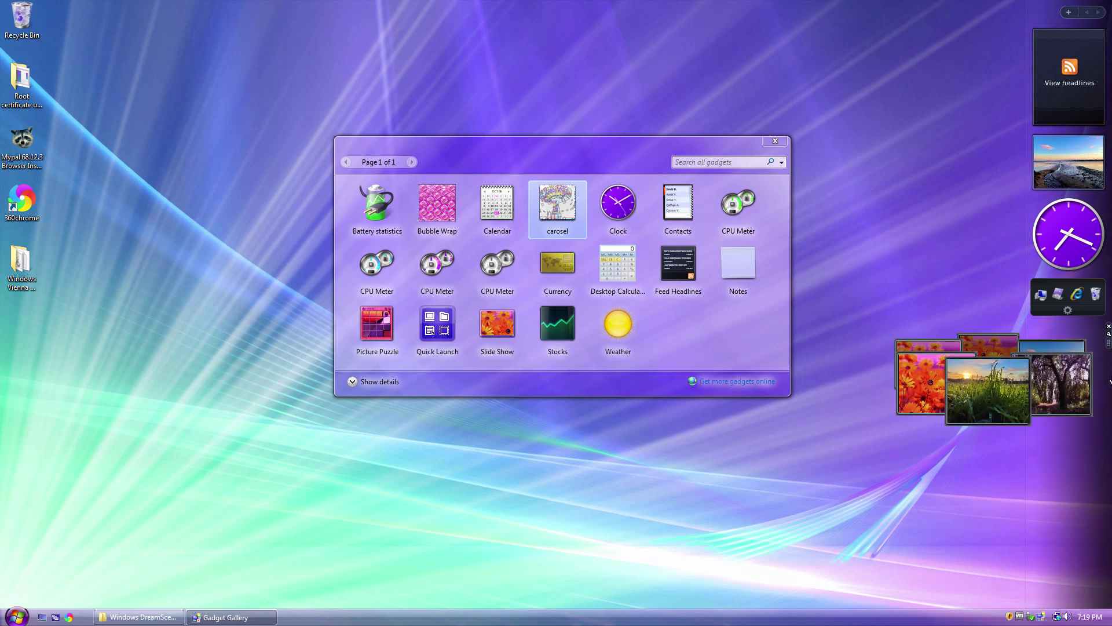
left_click(1108, 336)
Try Bubble Wrap in cyan below the launcher, remove it, and close the Gadget Gallery.
left_click(454, 235)
left_click_drag(454, 235, 847, 352)
left_click_drag(977, 368, 1070, 398)
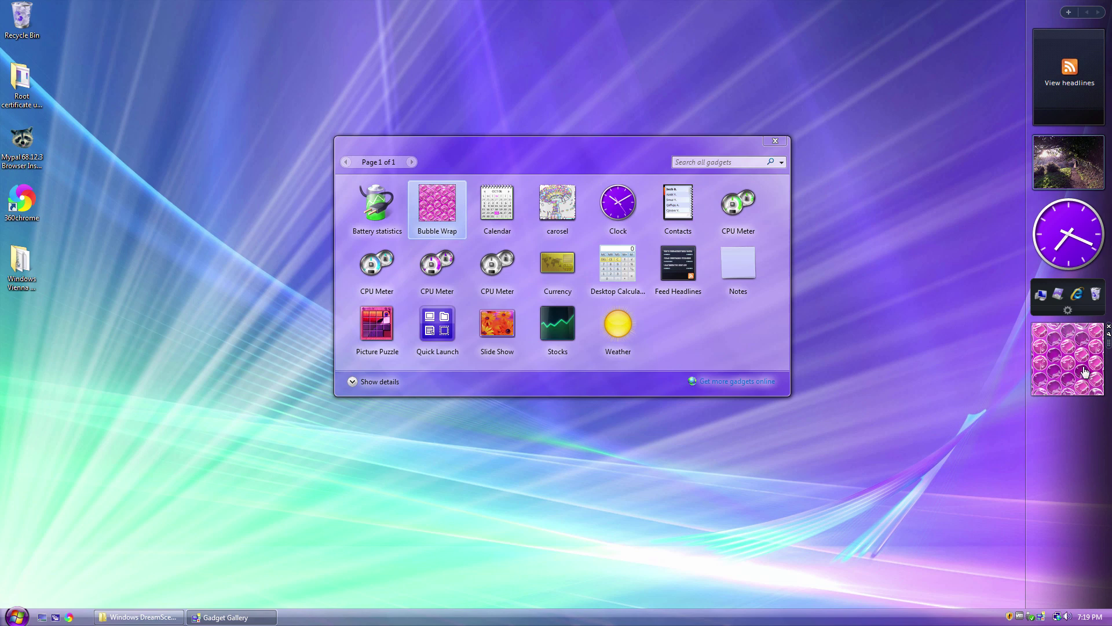
left_click(1109, 334)
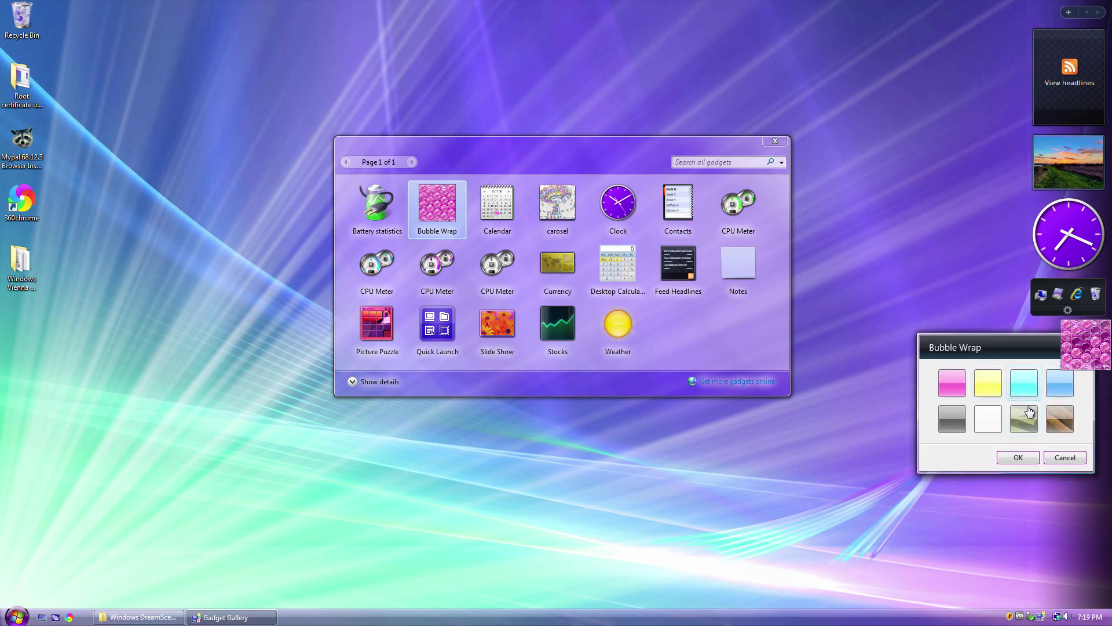
left_click(1017, 457)
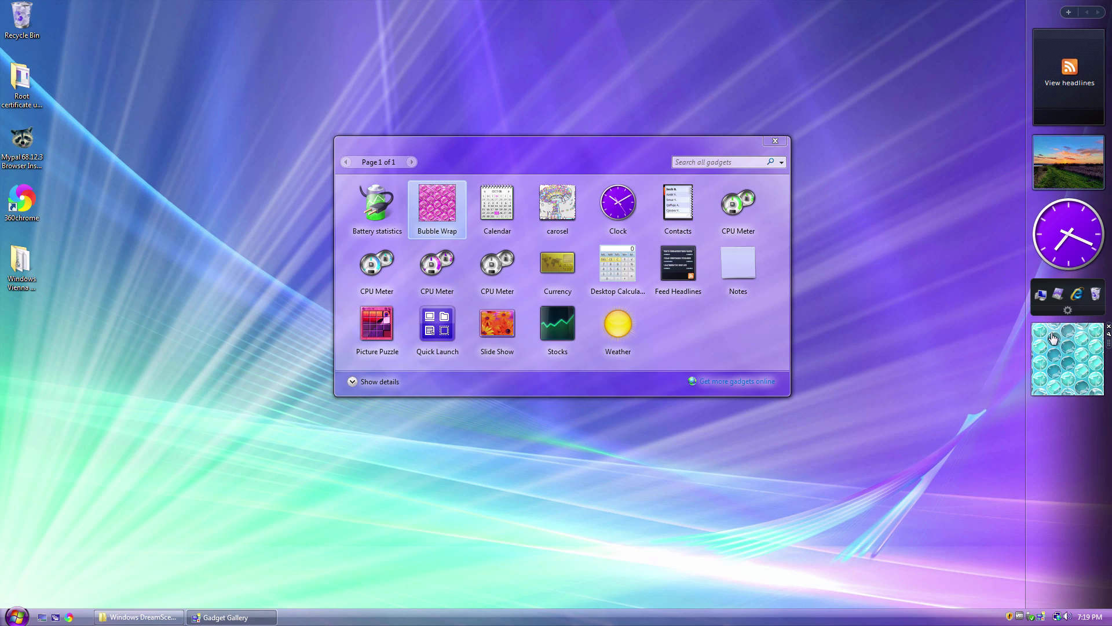
left_click(1105, 328)
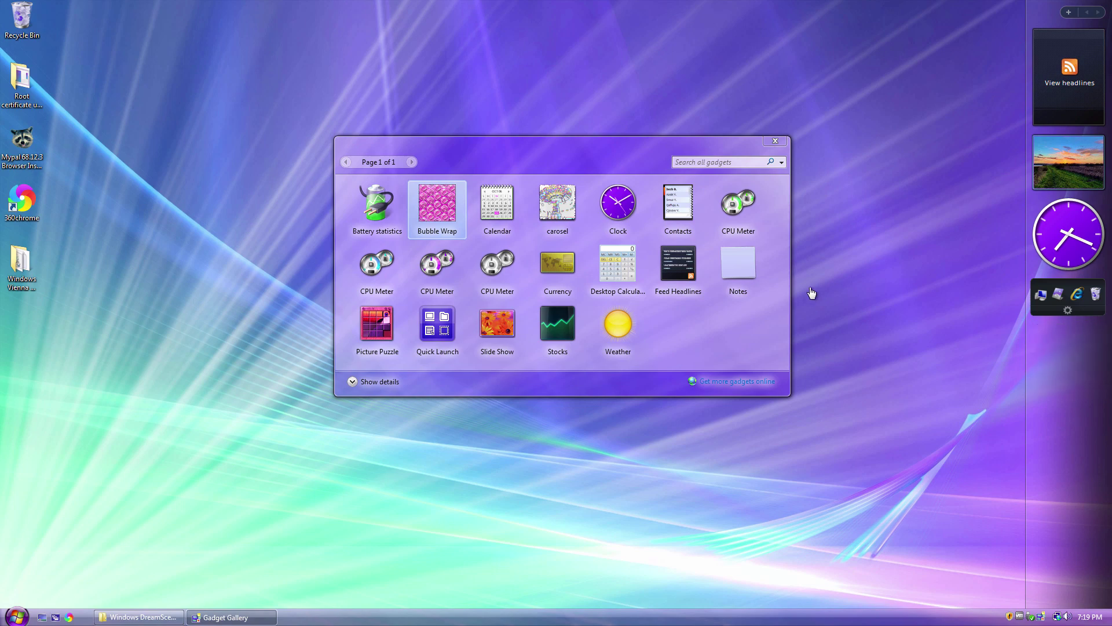
left_click_drag(606, 153, 707, 170)
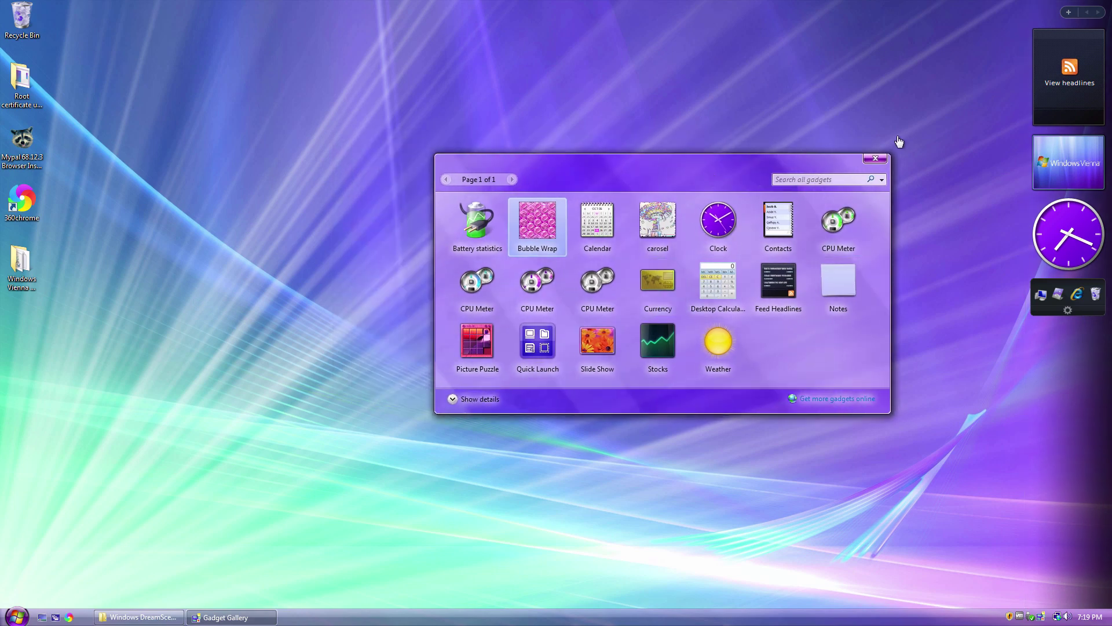
left_click(875, 160)
Open the screen saver settings from Personalize and set the screen saver to (None).
right_click(456, 206)
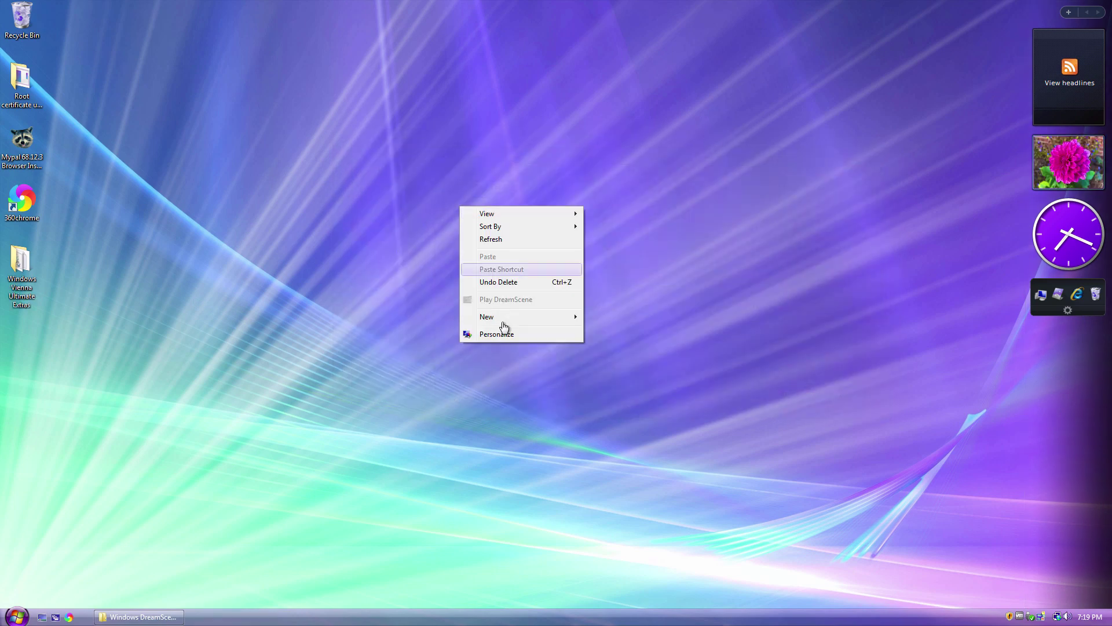
left_click(508, 339)
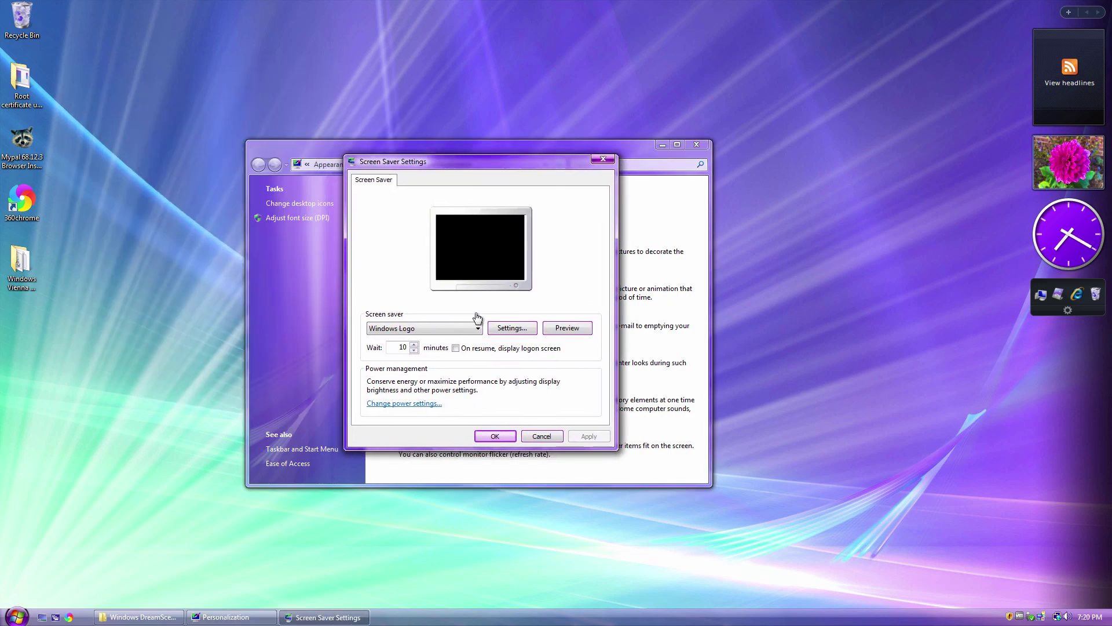
left_click(444, 331)
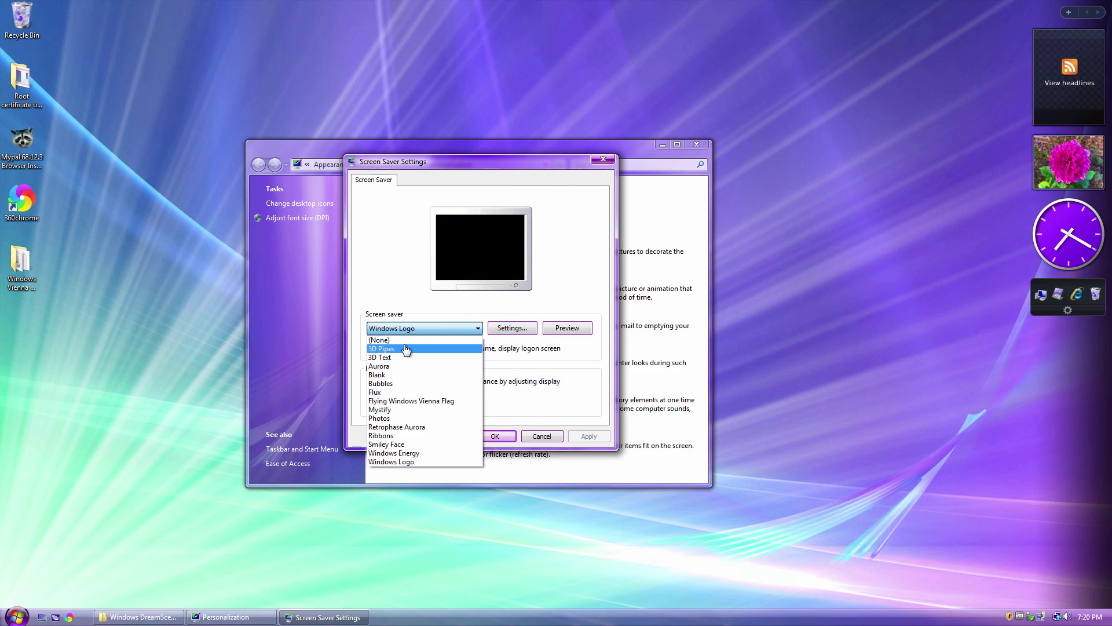
left_click(432, 341)
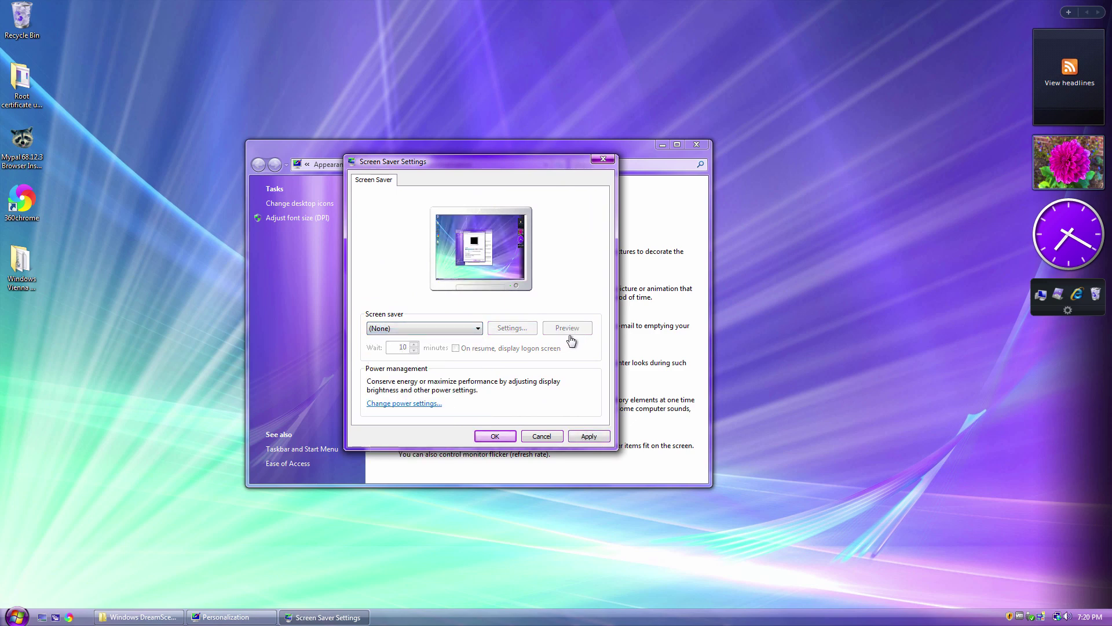
Try the 3D Pipes and Flux screen savers, previewing Flux full-screen.
left_click(462, 331)
left_click(438, 349)
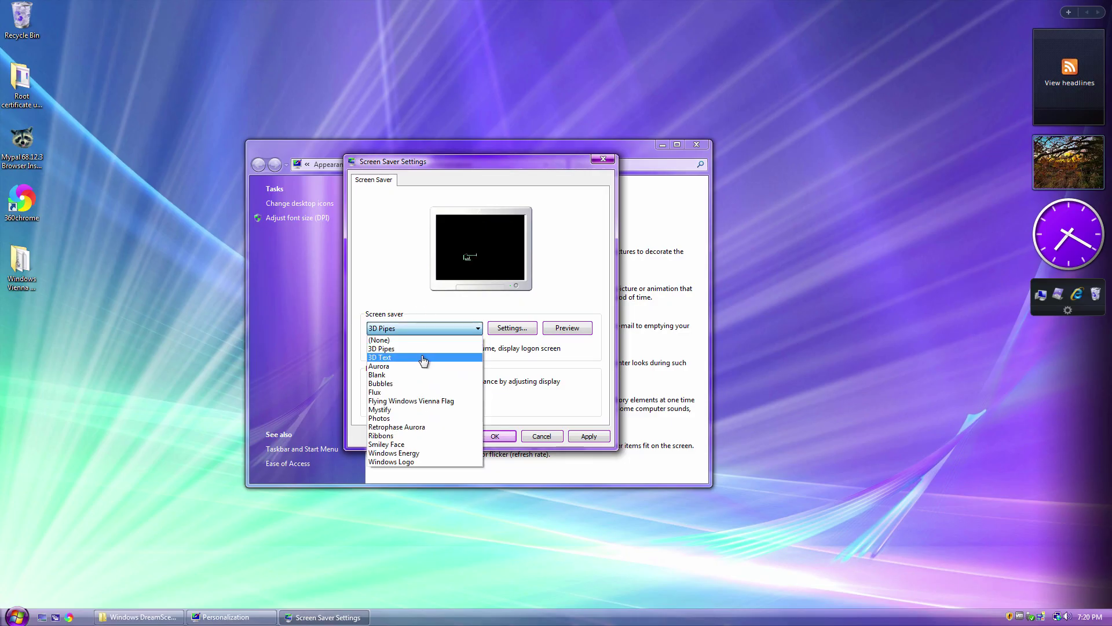
left_click(414, 392)
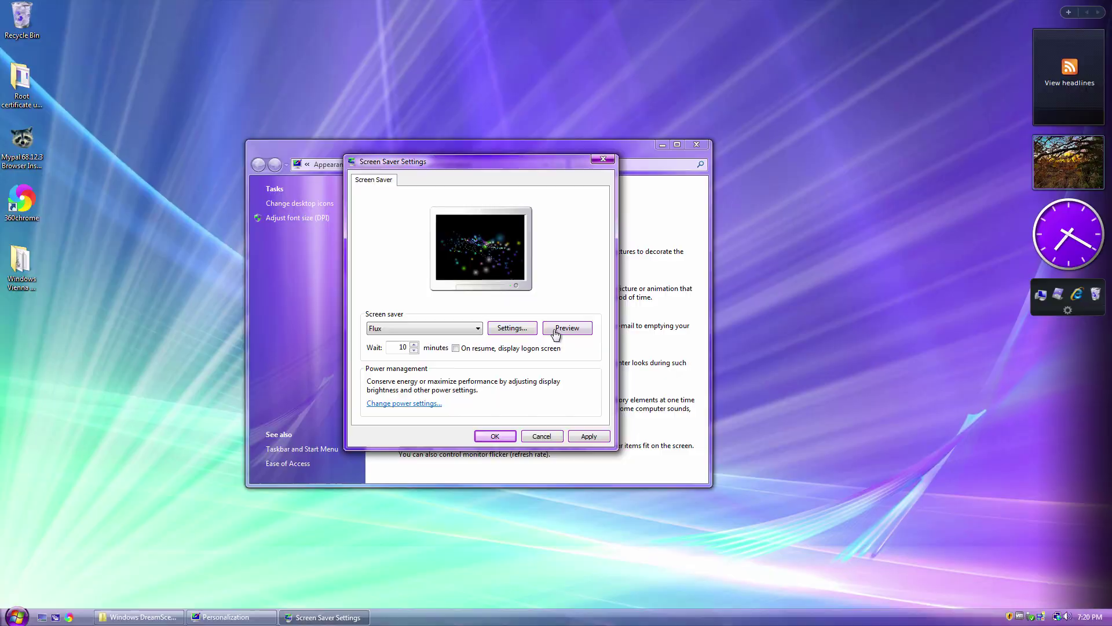
left_click(555, 328)
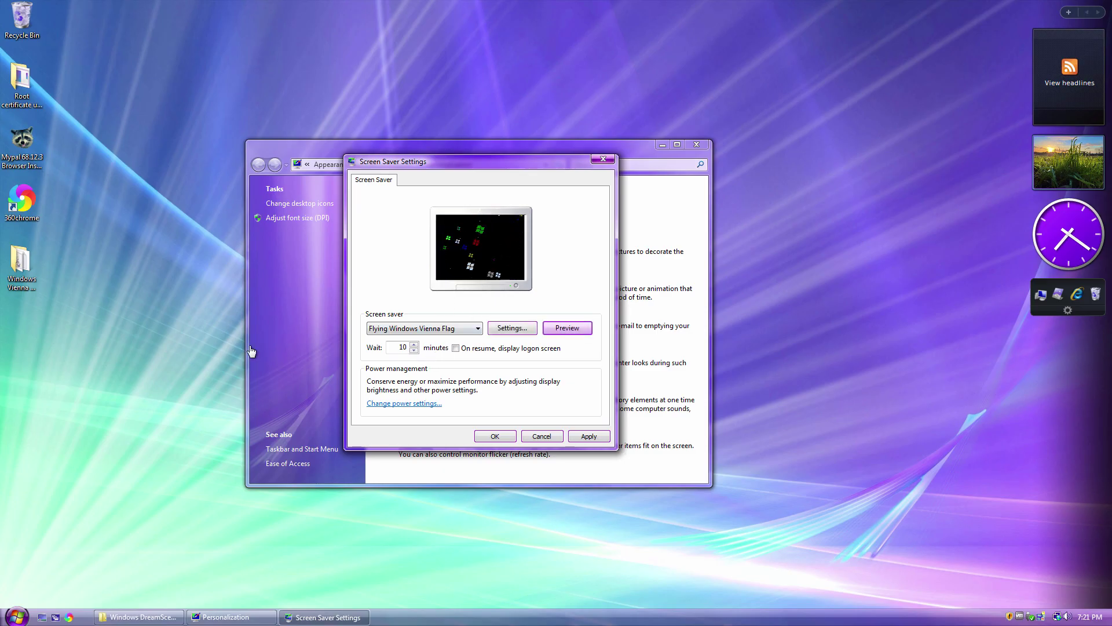
Try the Retrophase Aurora screen saver, then switch to Smiley Face.
left_click(404, 328)
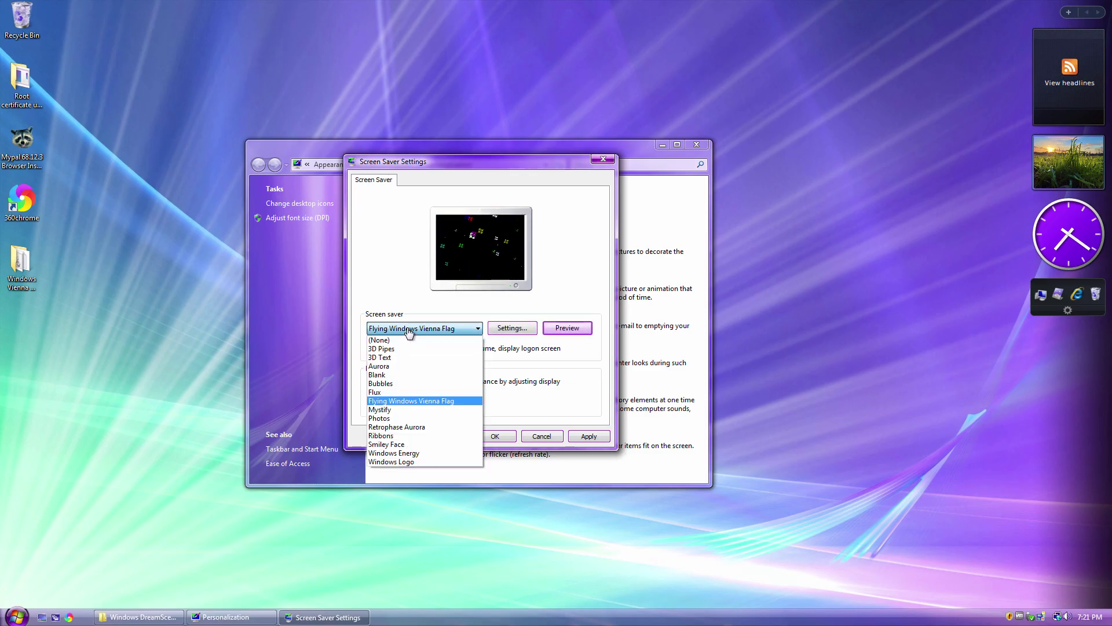
left_click(420, 426)
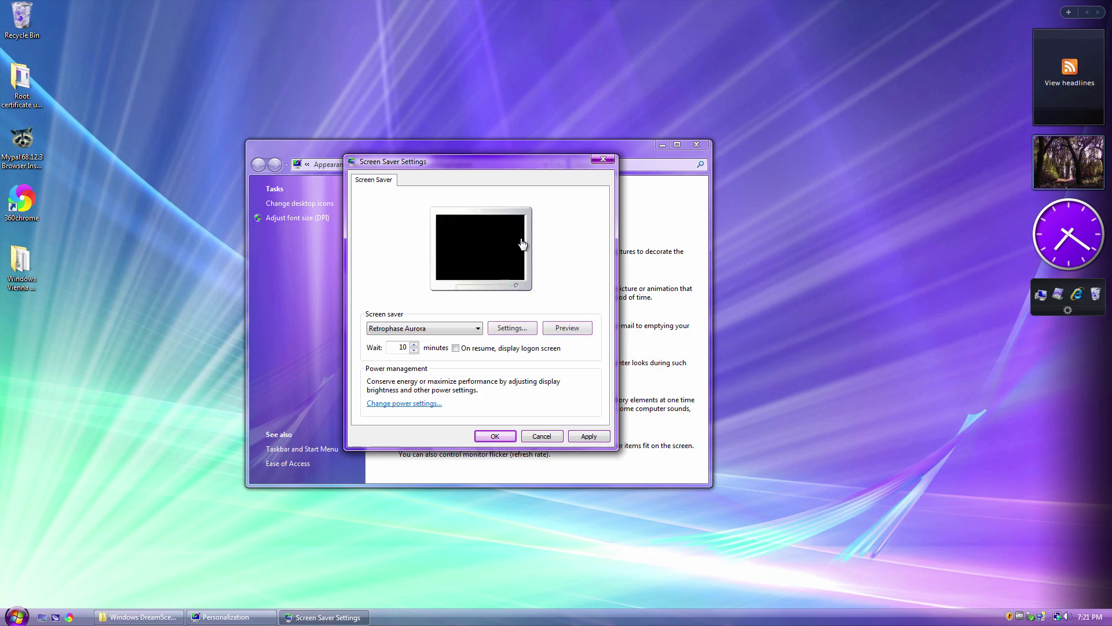
left_click(473, 328)
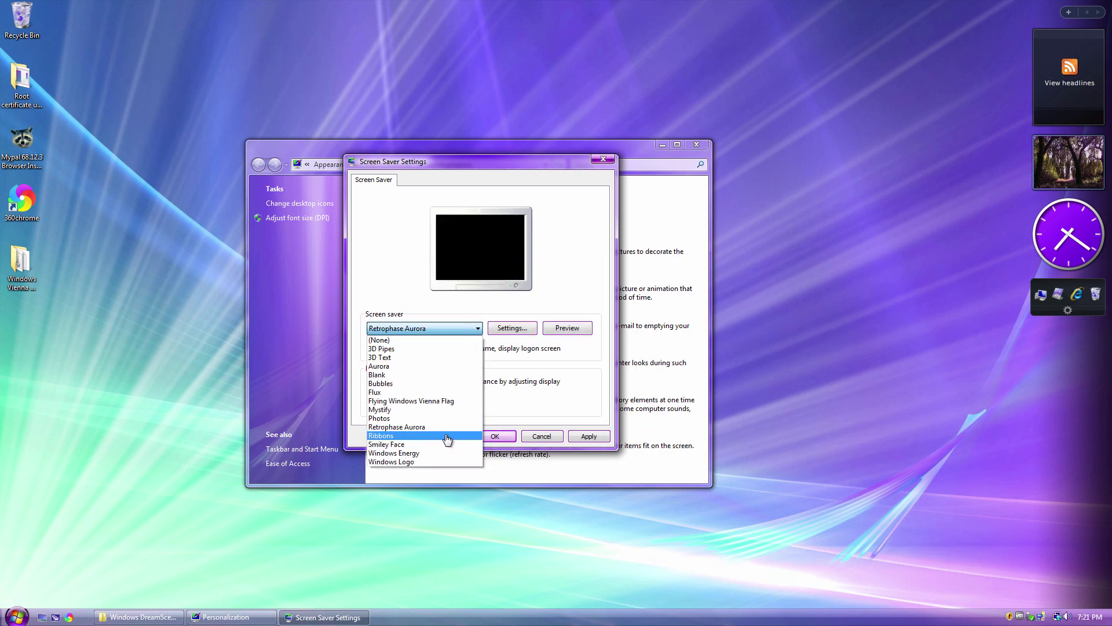
left_click(432, 445)
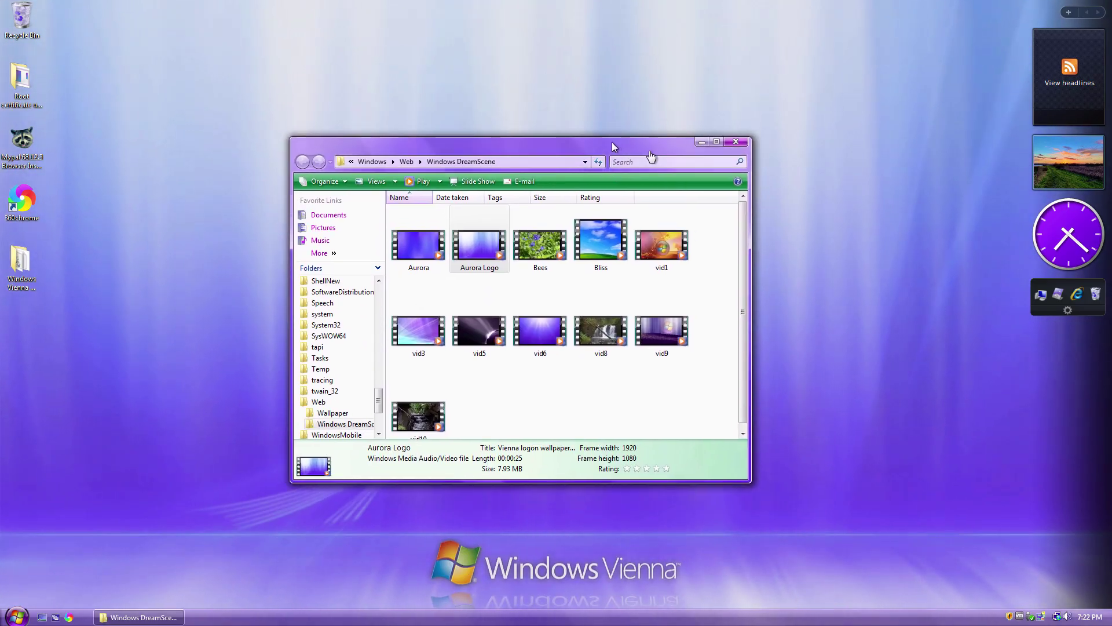
Close the Windows DreamScene Explorer window with Alt+F4, revealing the Vienna logo desktop and gadgets.
key("alt+F4")
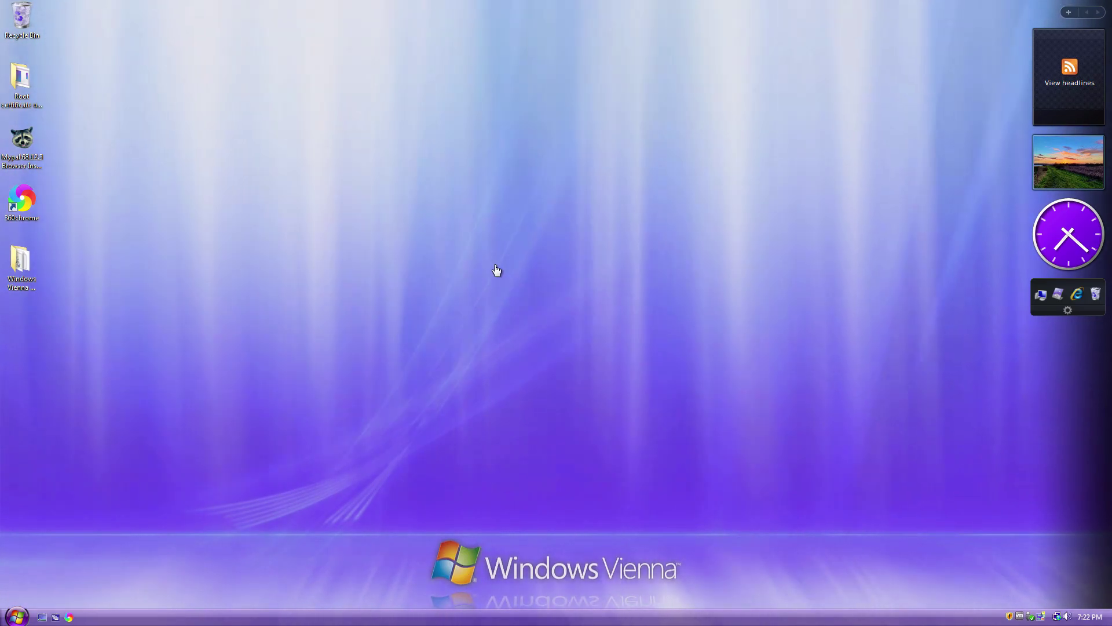